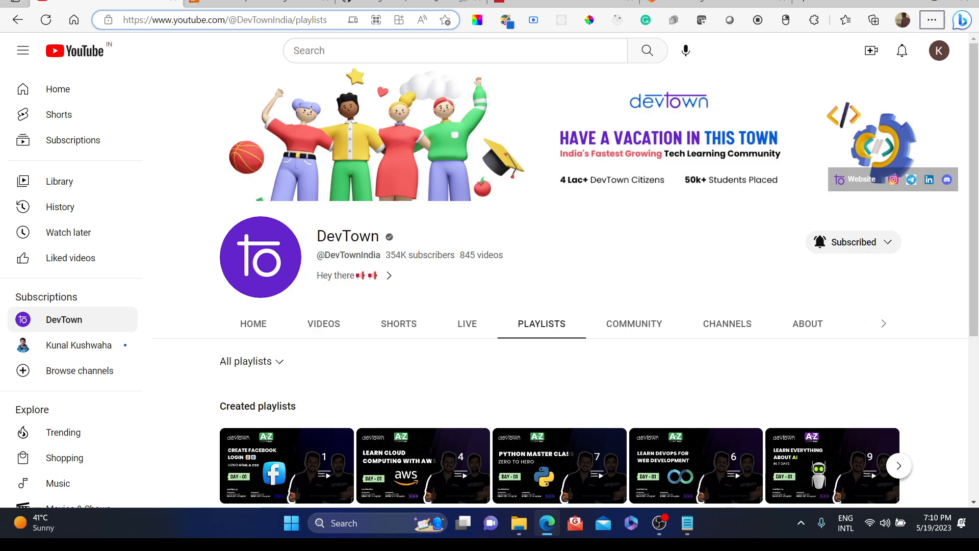
left_click(713, 2)
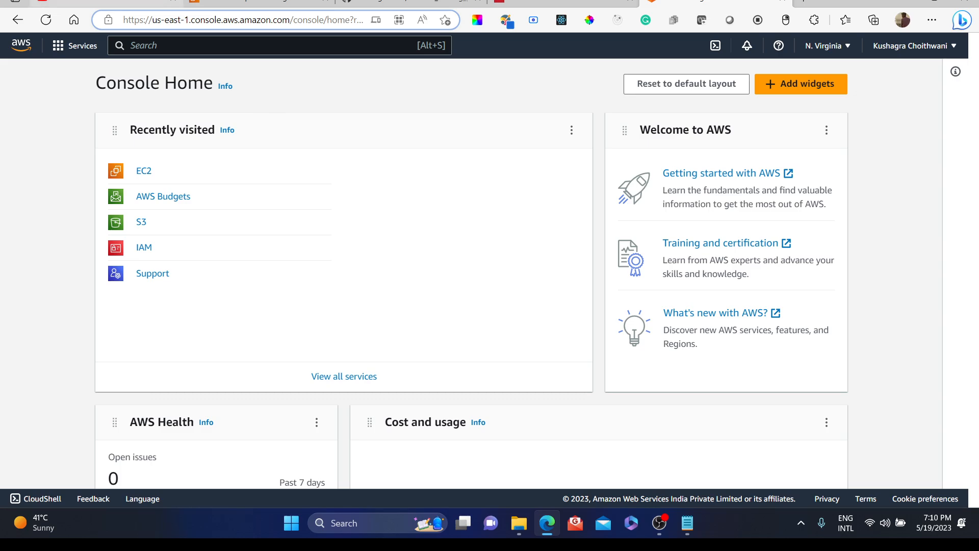
left_click(107, 3)
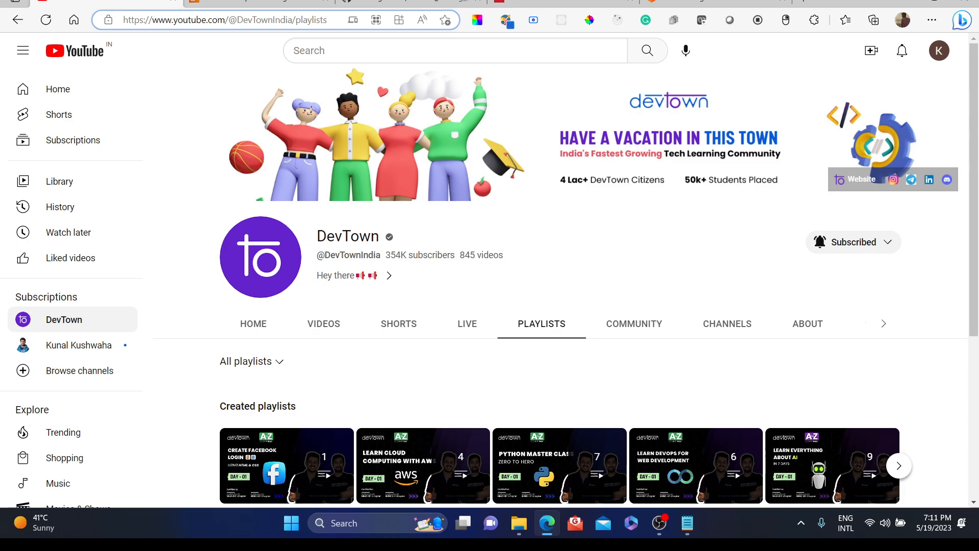
left_click(714, 3)
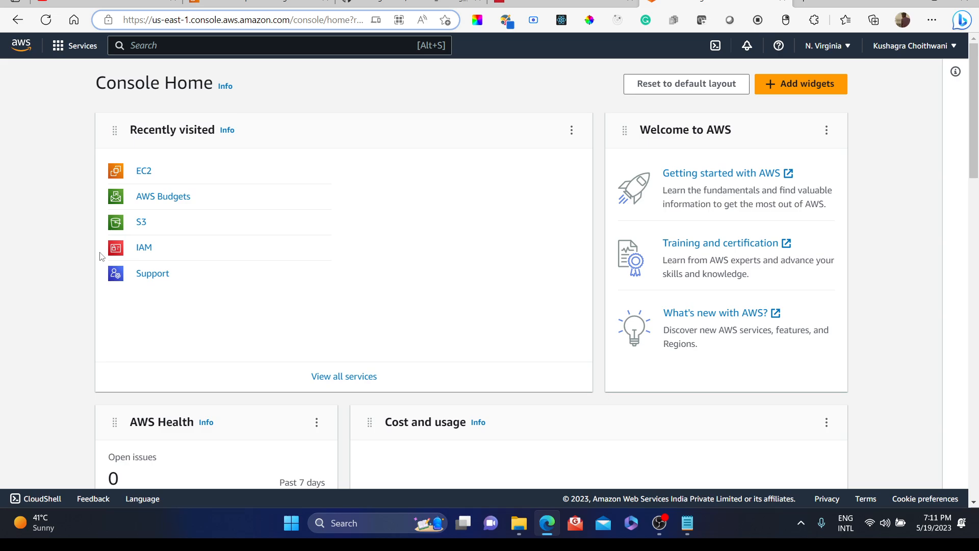
left_click(145, 172)
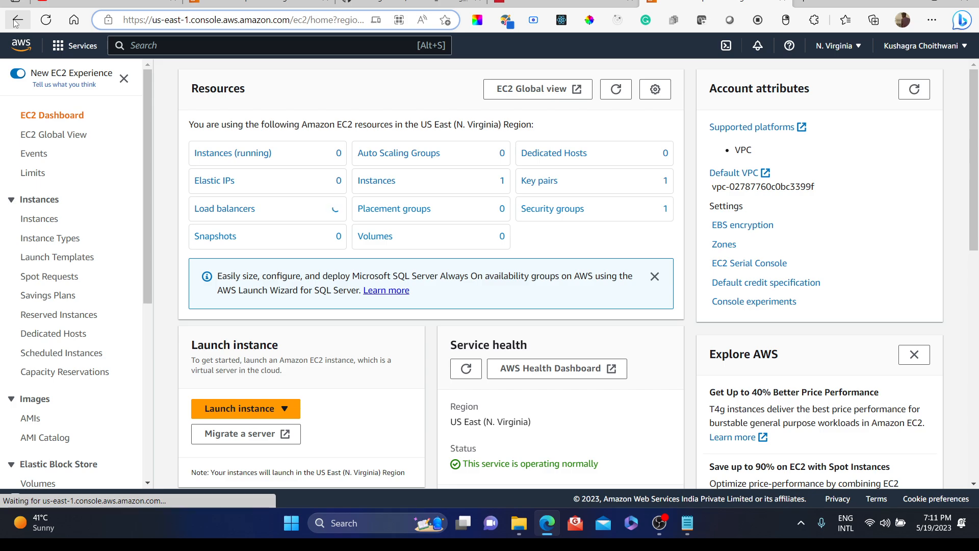
left_click(16, 22)
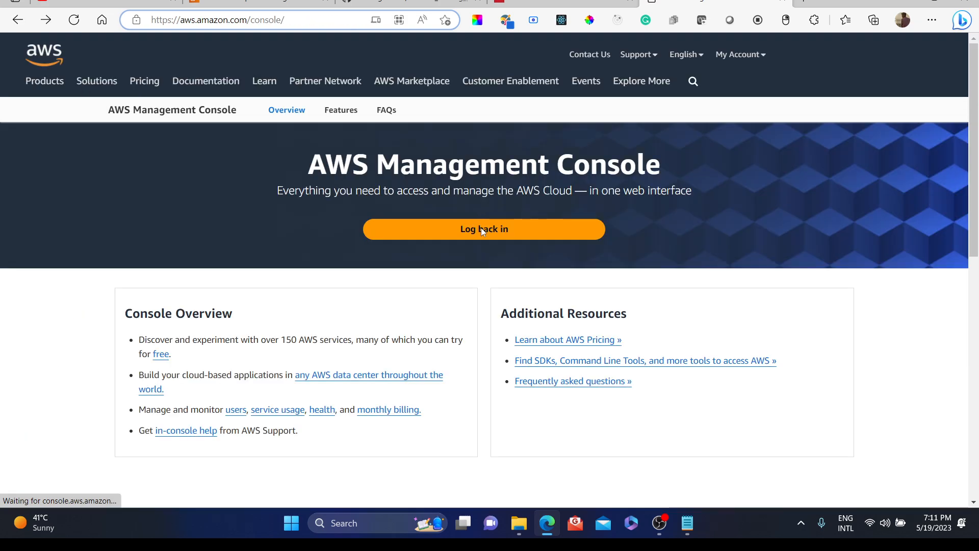
left_click(481, 228)
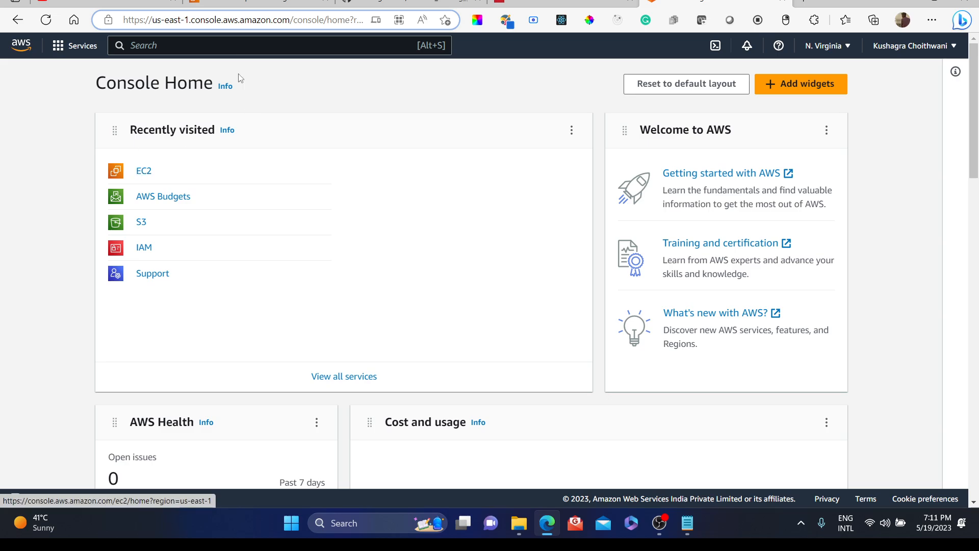
Step: Search the console for EC2 and open the EC2 service
left_click(205, 47)
type("EC2")
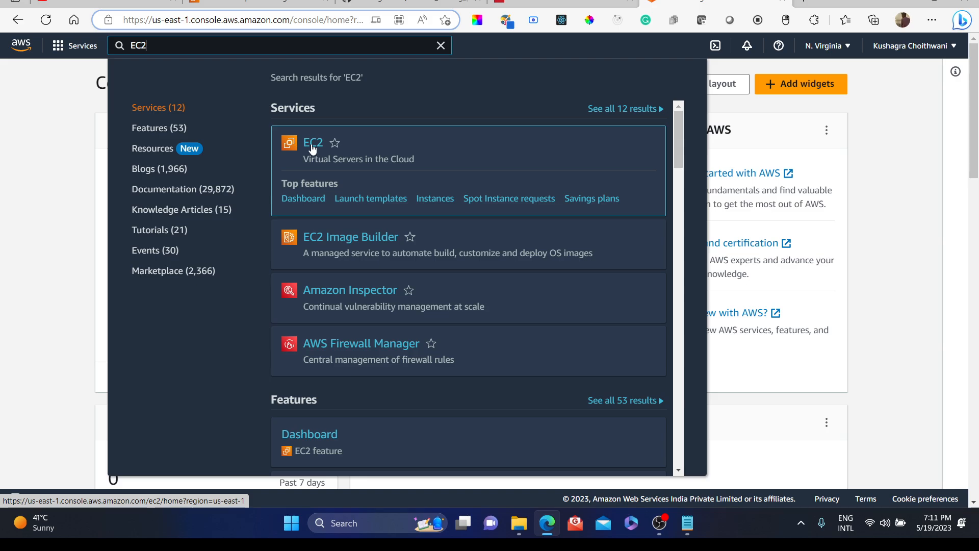
left_click(312, 145)
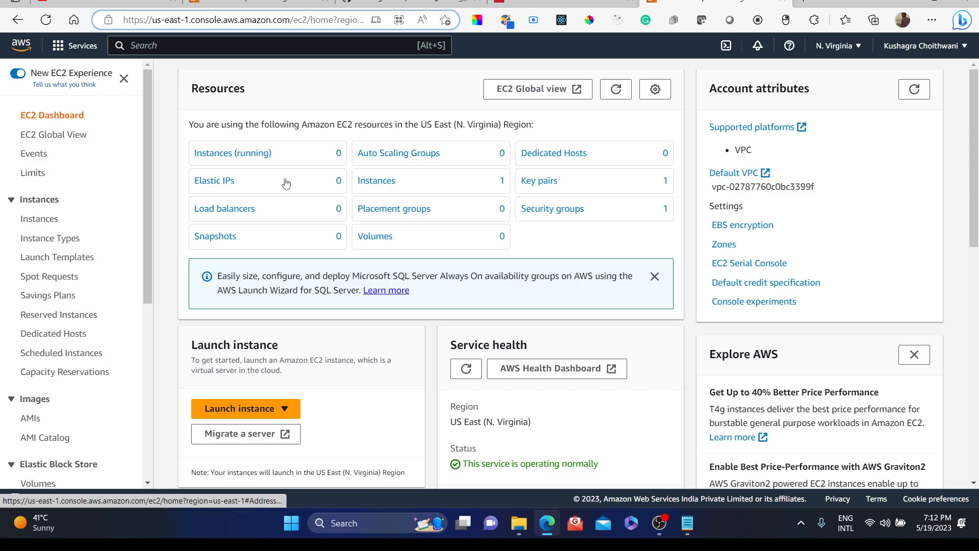
Step: Start launching a new EC2 instance from the dashboard
left_click(254, 408)
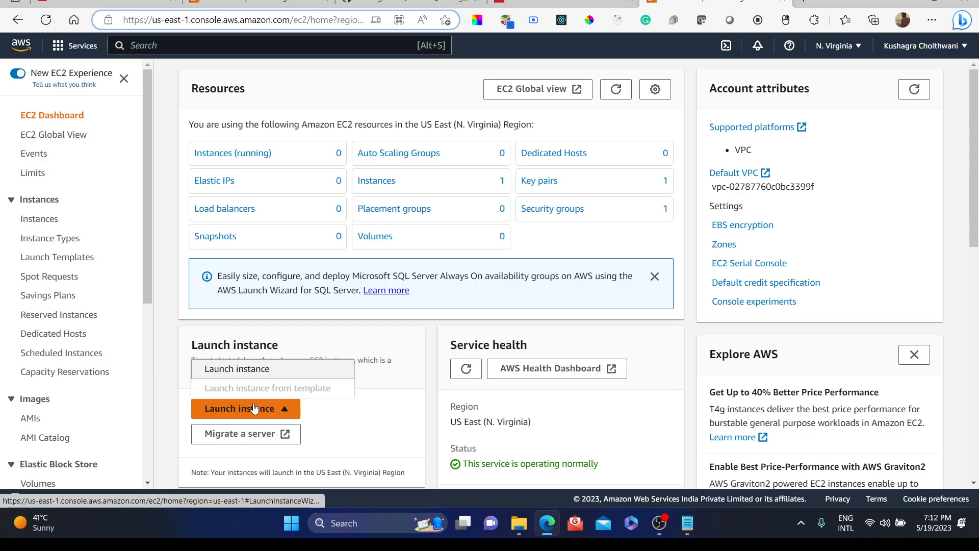
left_click(257, 375)
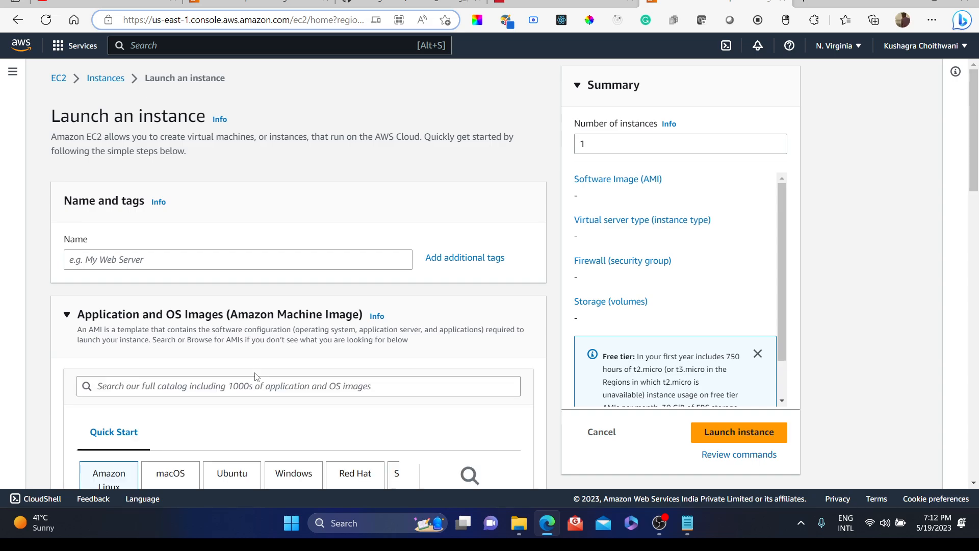
Step: Name the new instance MyInstanceZomato
left_click(162, 259)
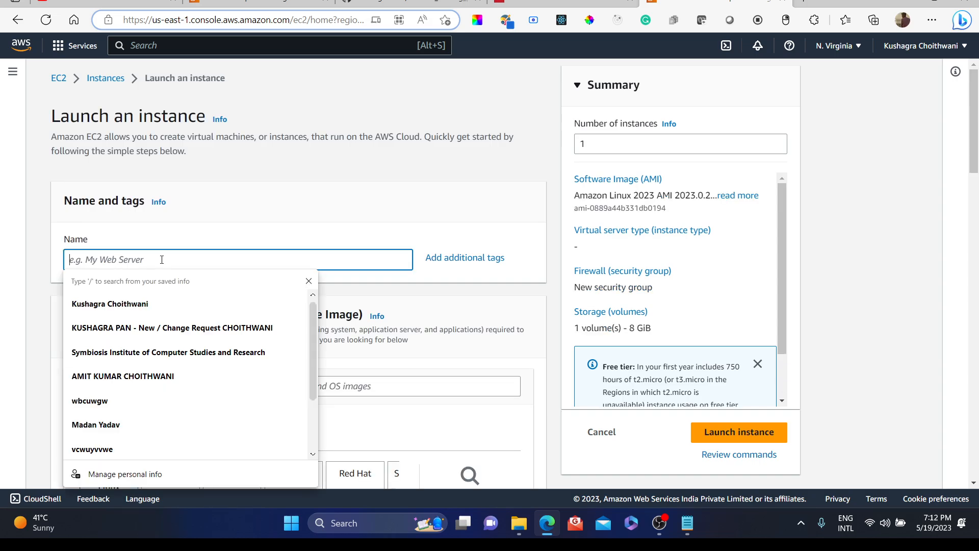
type("MY")
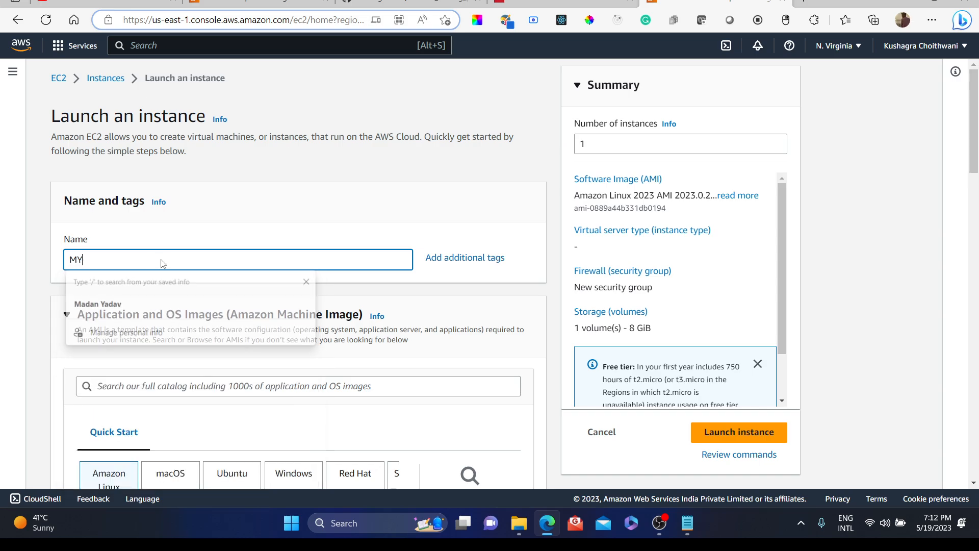
key("BackSpace")
type("y ")
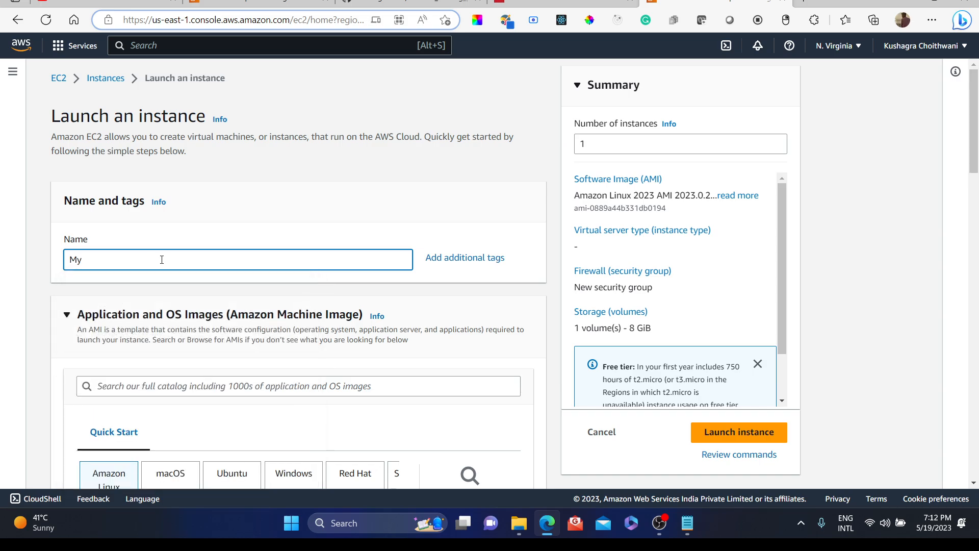
type("Instance2Zomato")
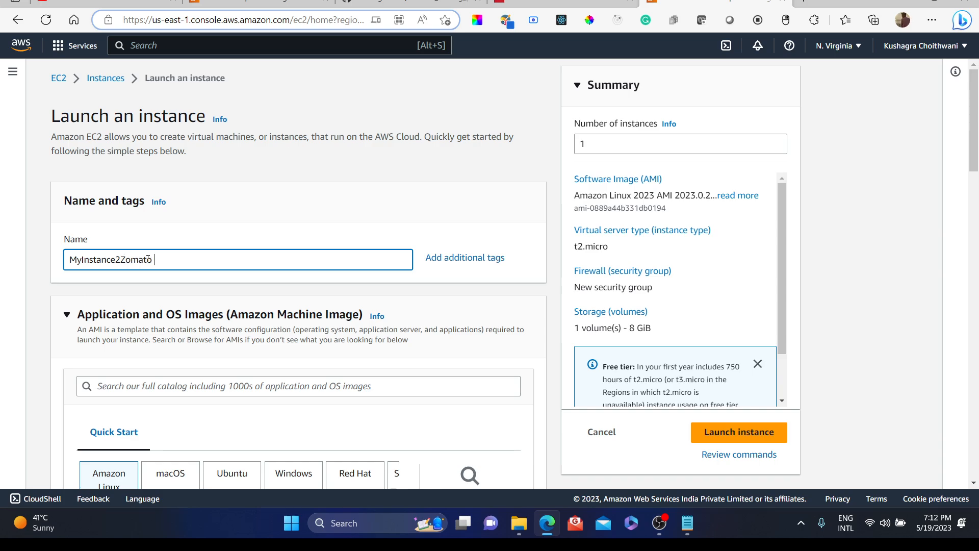
left_click(119, 260)
key("BackSpace")
scroll(239, 322, "down", 2)
scroll(239, 323, "down", 2)
scroll(240, 323, "up", 2)
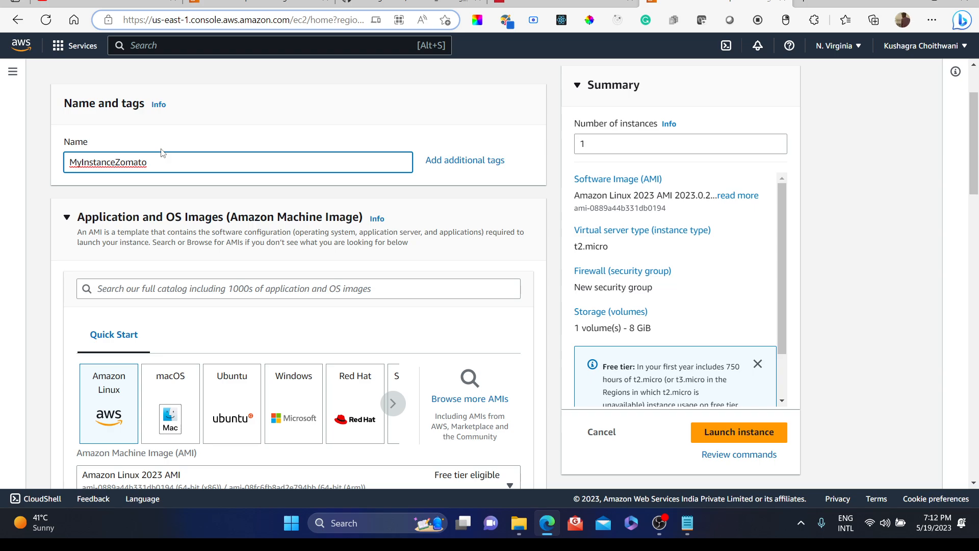
Step: Review the Zomato landing page in the neighbouring browser tab, then return to the launch form
left_click(561, 3)
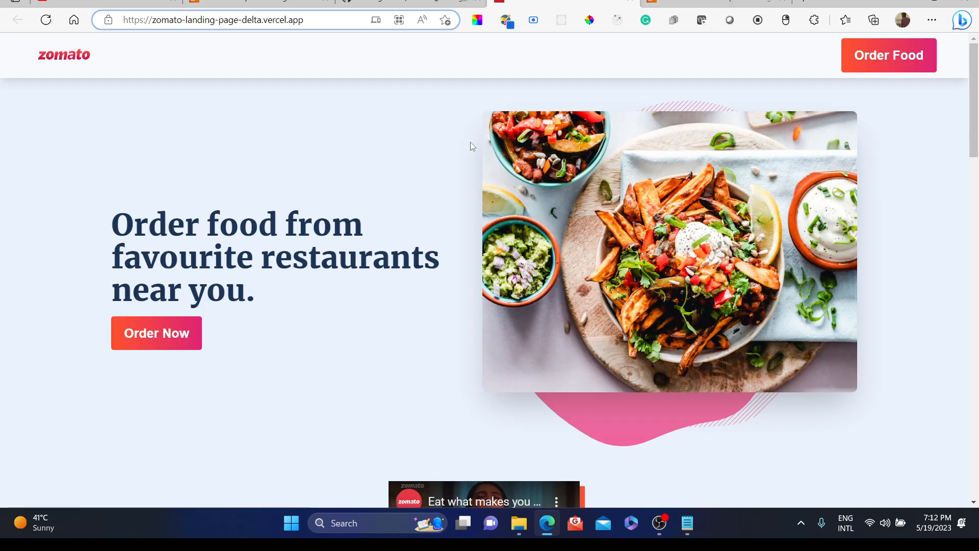
scroll(427, 182, "down", 10)
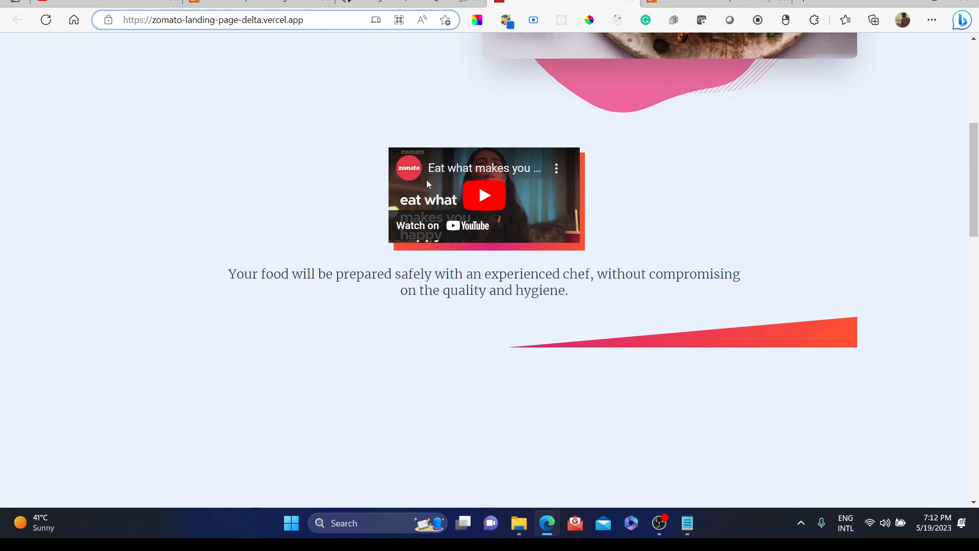
scroll(428, 184, "down", 3)
scroll(428, 184, "up", 5)
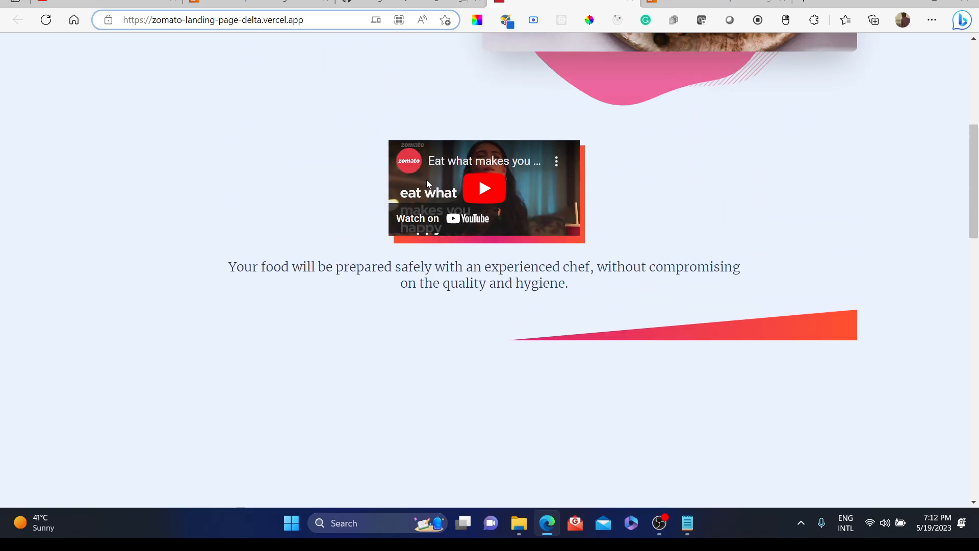
scroll(427, 182, "down", 10)
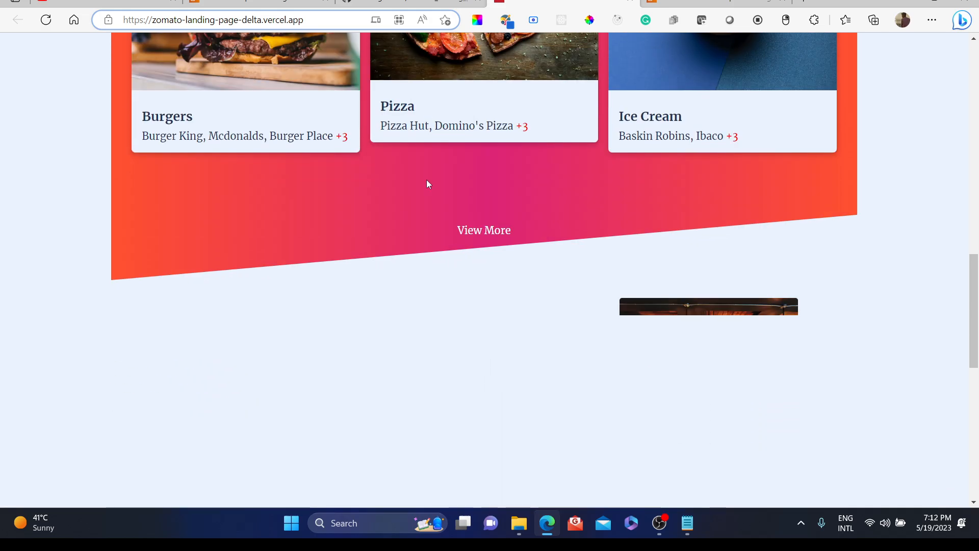
scroll(427, 183, "down", 3)
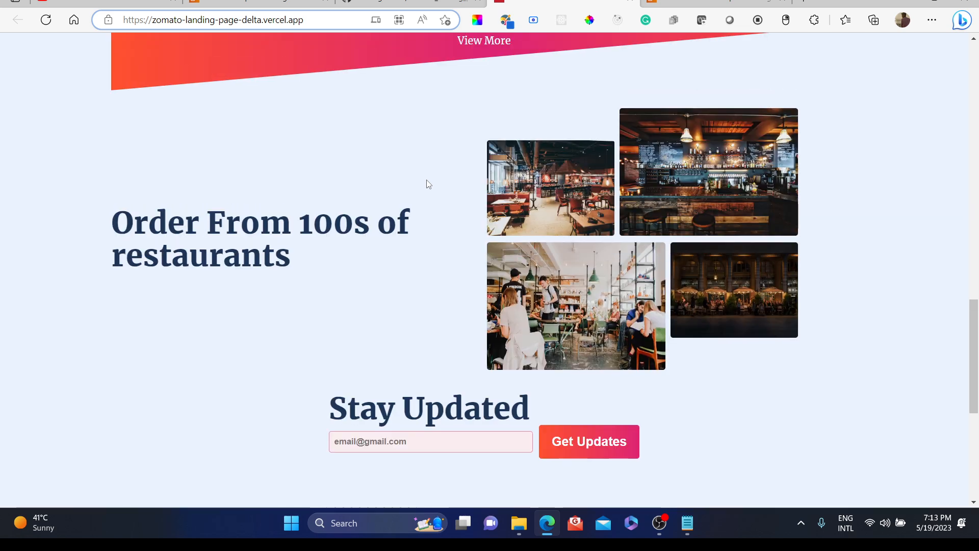
scroll(429, 184, "down", 5)
scroll(427, 183, "up", 14)
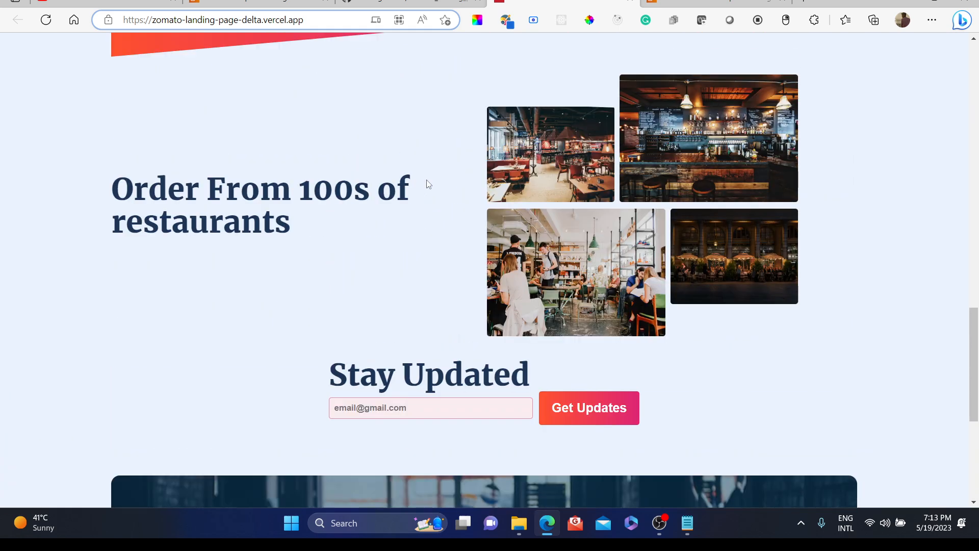
scroll(426, 179, "up", 8)
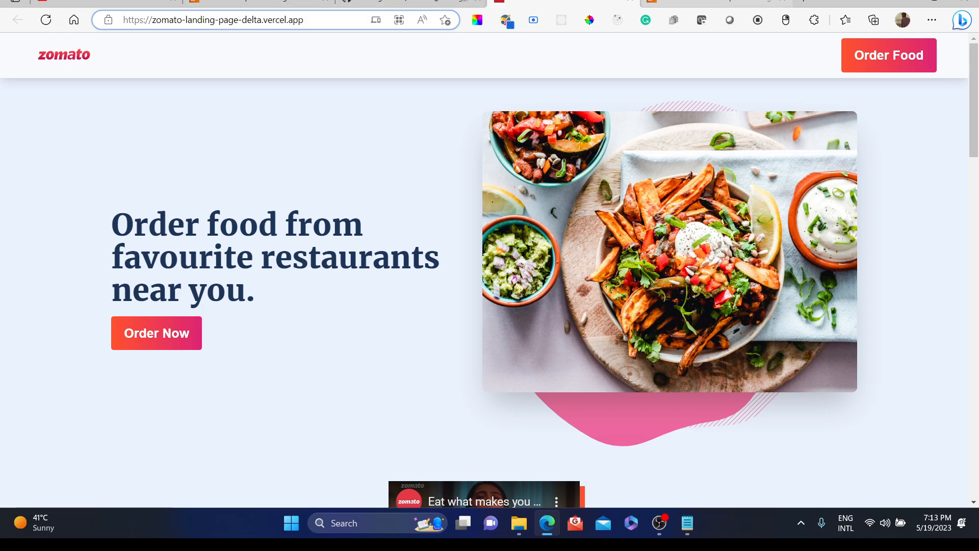
left_click(713, 3)
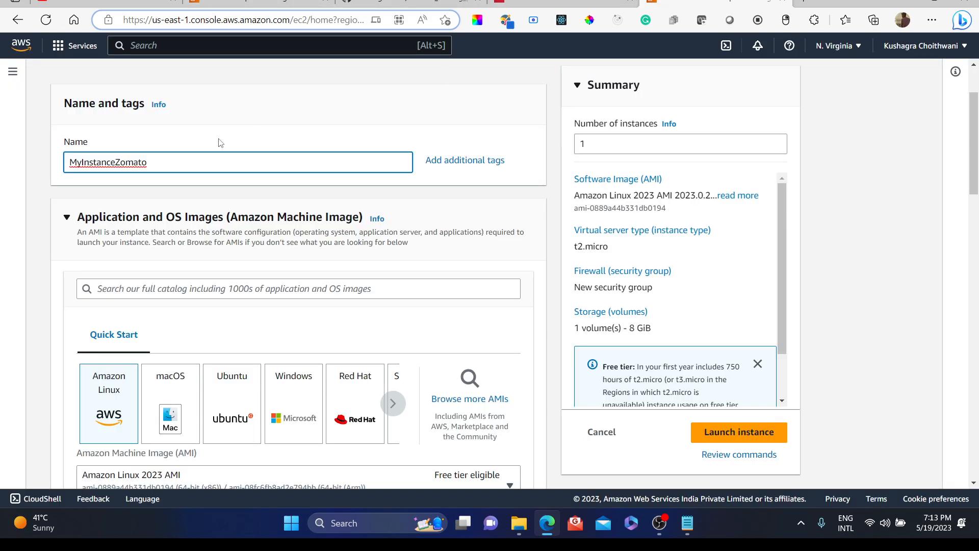
Step: Compare the macOS, Ubuntu and Windows quick-start images, then reselect Amazon Linux
scroll(176, 263, "down", 2)
scroll(176, 264, "down", 1)
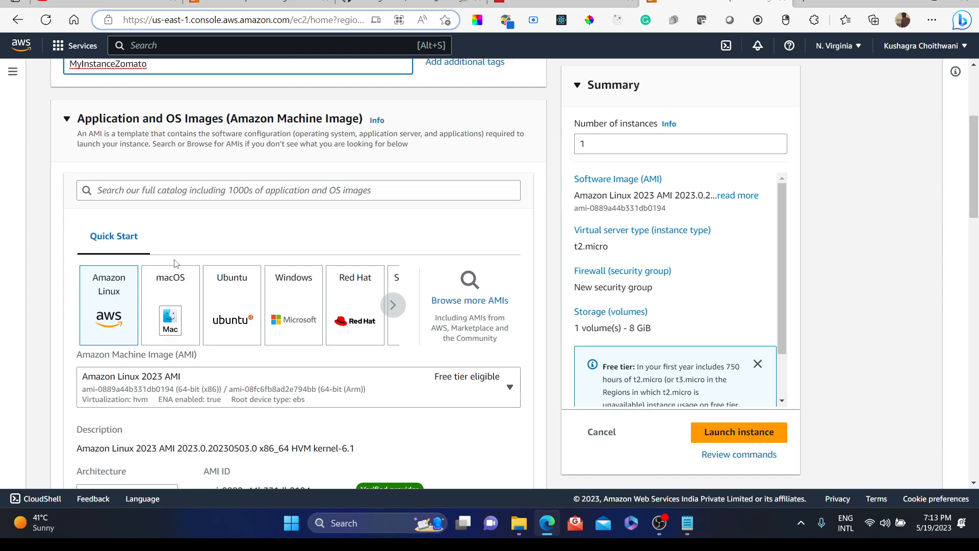
left_click(179, 298)
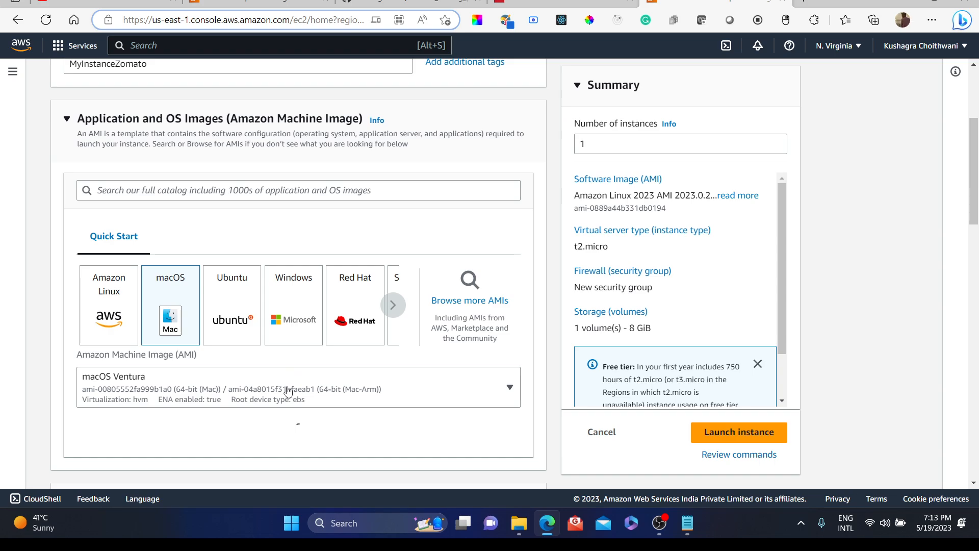
scroll(293, 369, "down", 1)
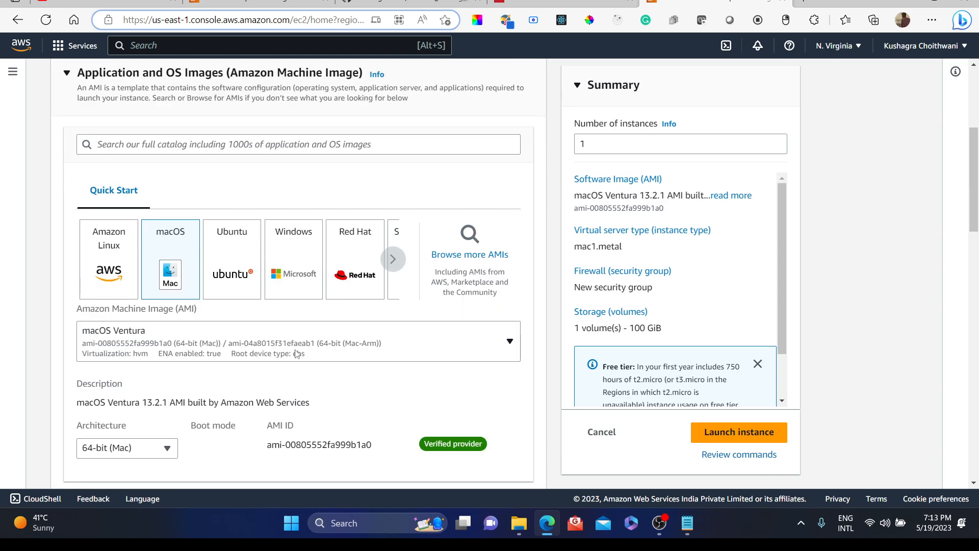
scroll(297, 354, "down", 1)
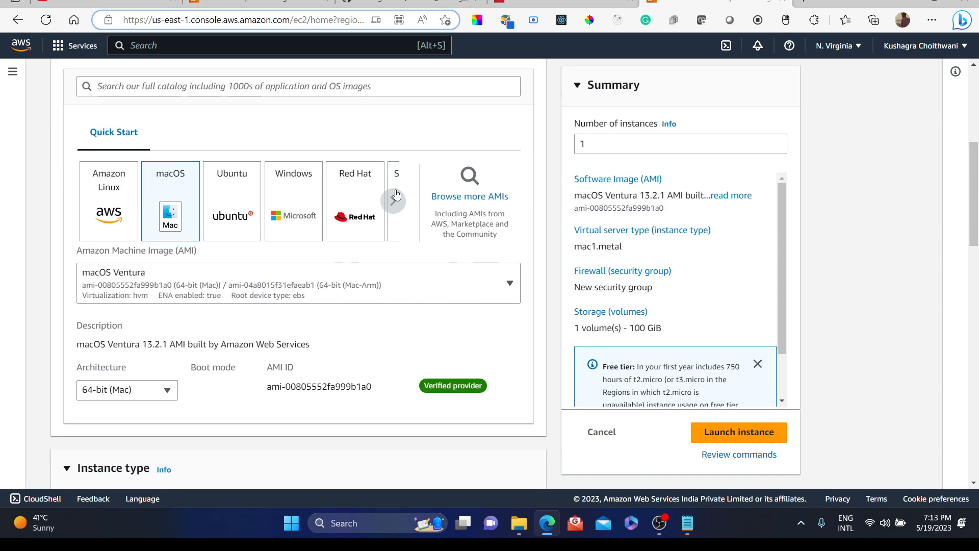
left_click(230, 206)
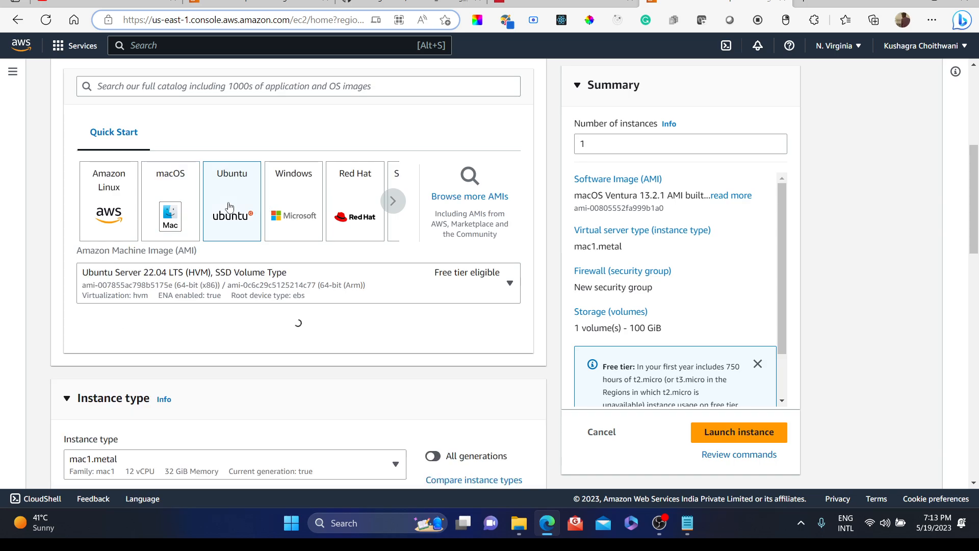
left_click(295, 230)
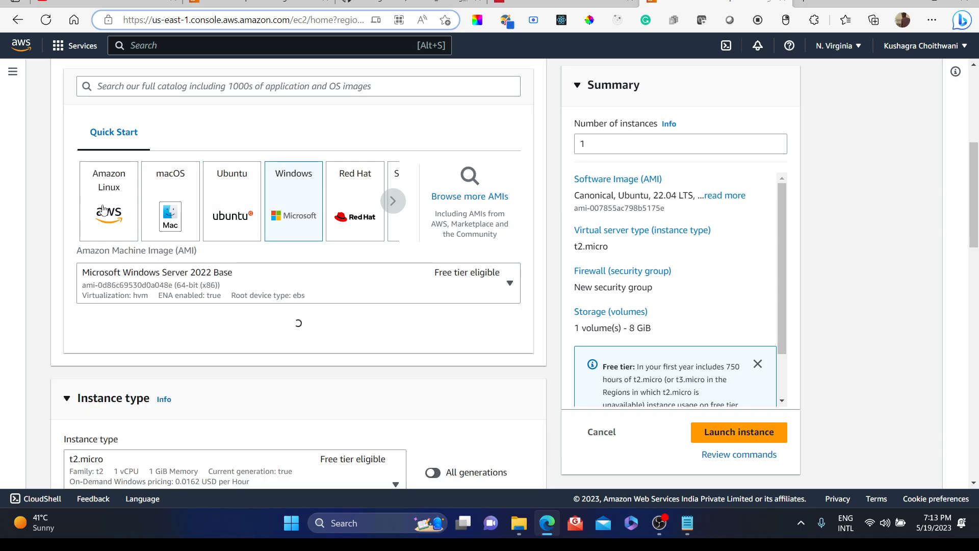
left_click(104, 209)
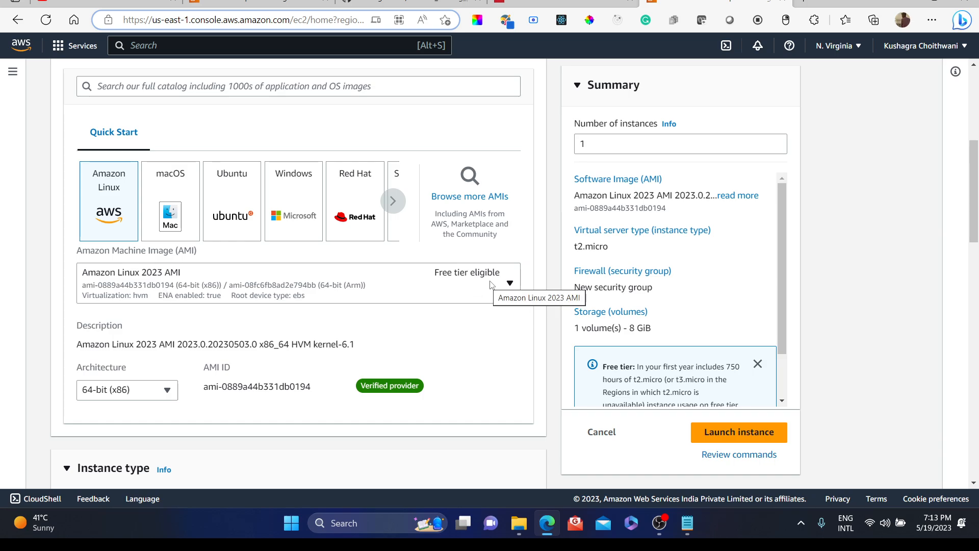
Step: Inspect the Amazon Linux AMI list and architecture options, keeping Amazon Linux 2023 AMI and 64-bit (x86)
left_click(513, 284)
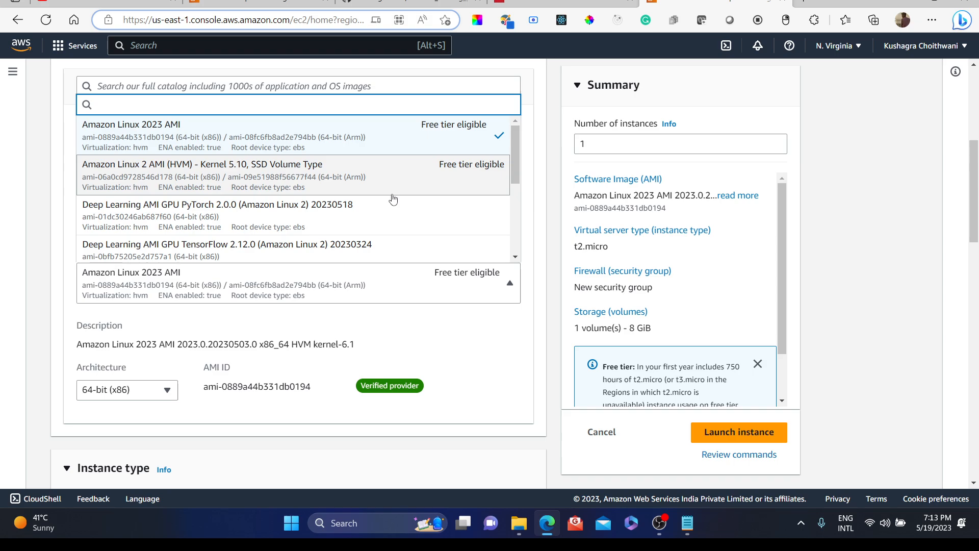
left_click(469, 344)
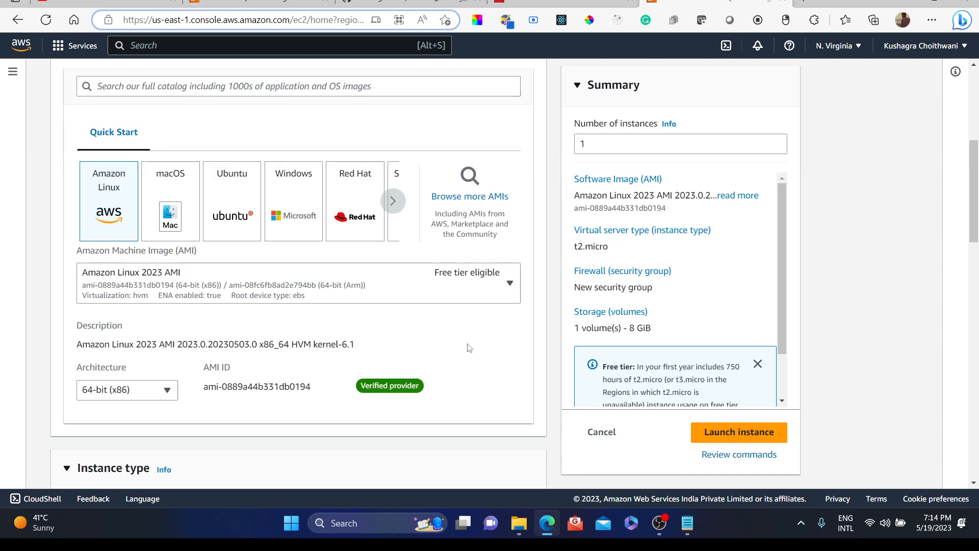
left_click(139, 390)
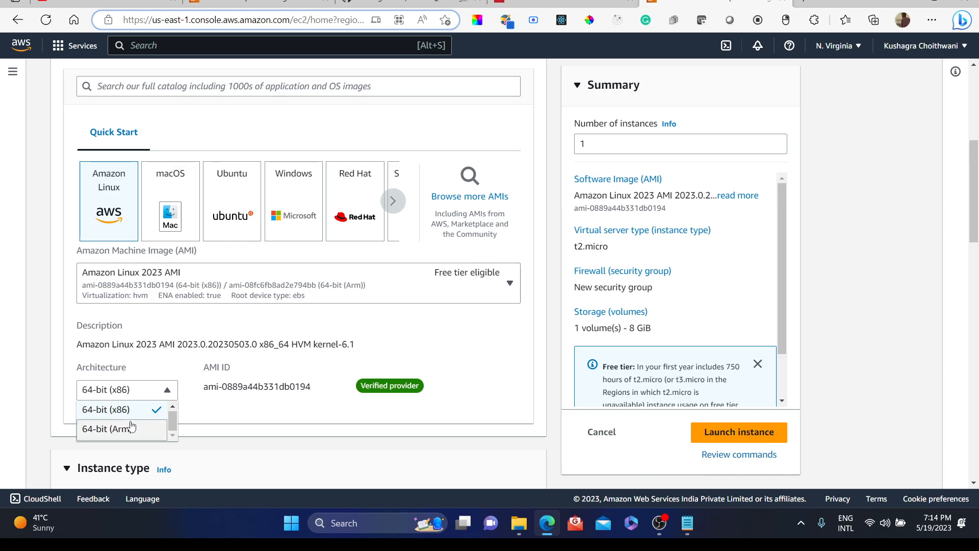
left_click(292, 358)
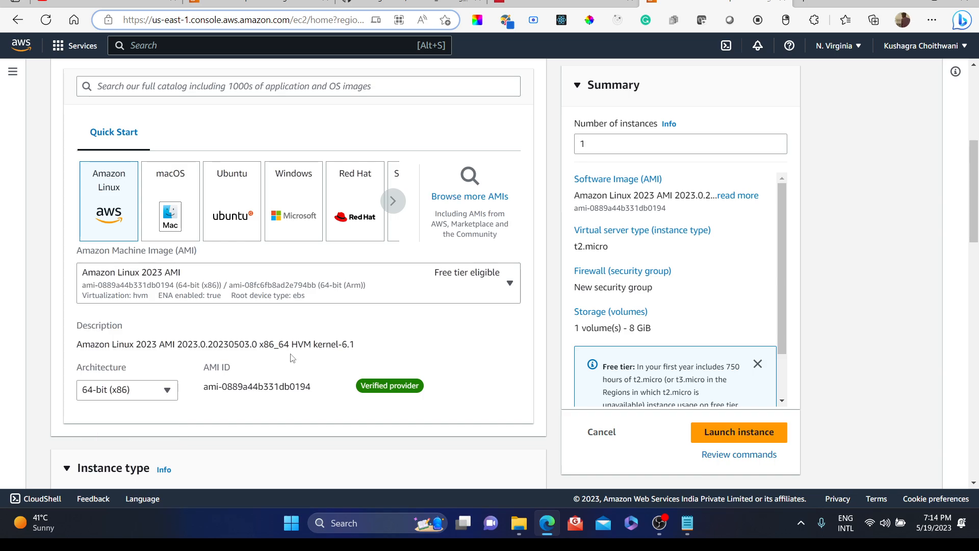
scroll(398, 362, "down", 1)
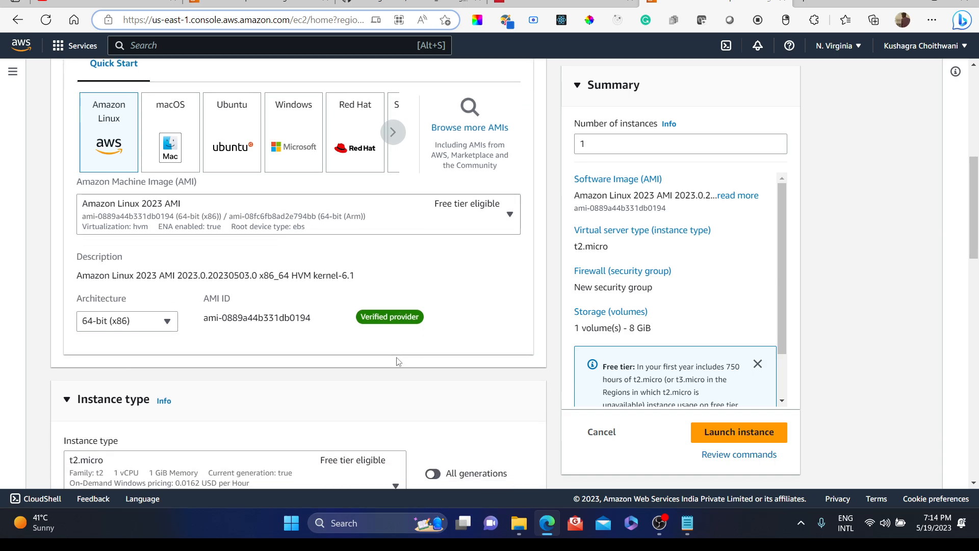
Step: Browse the instance type list and its pricing details, keeping t2.micro selected
scroll(398, 362, "down", 3)
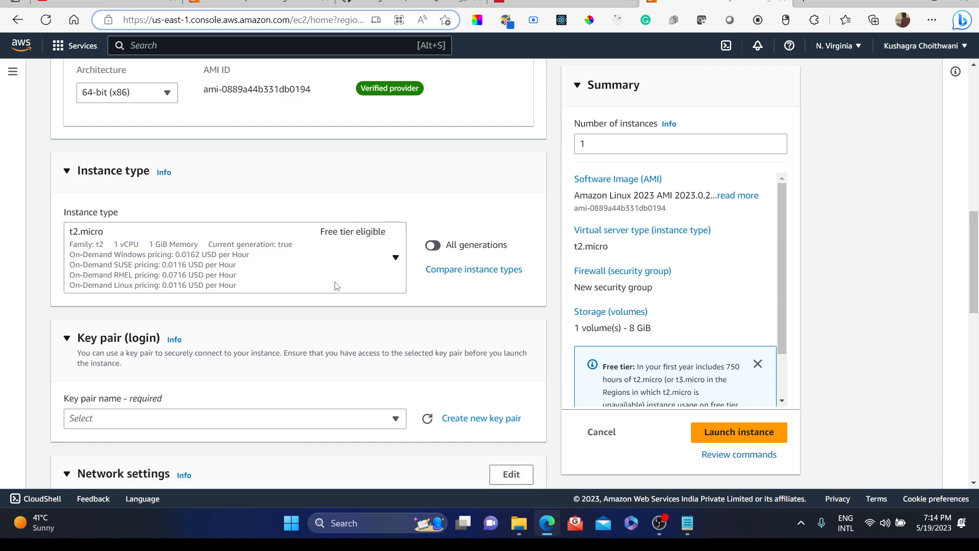
left_click(391, 263)
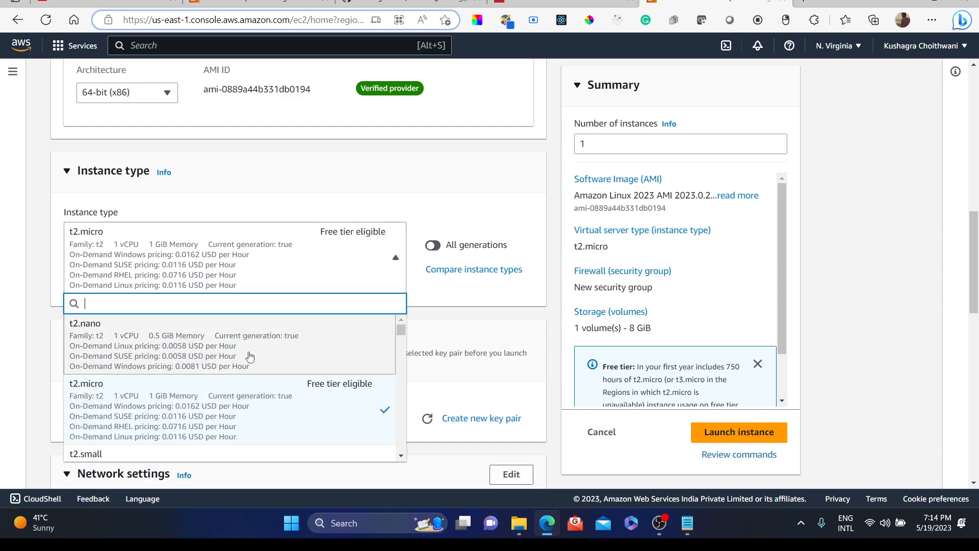
scroll(250, 357, "up", 1)
scroll(249, 357, "down", 1)
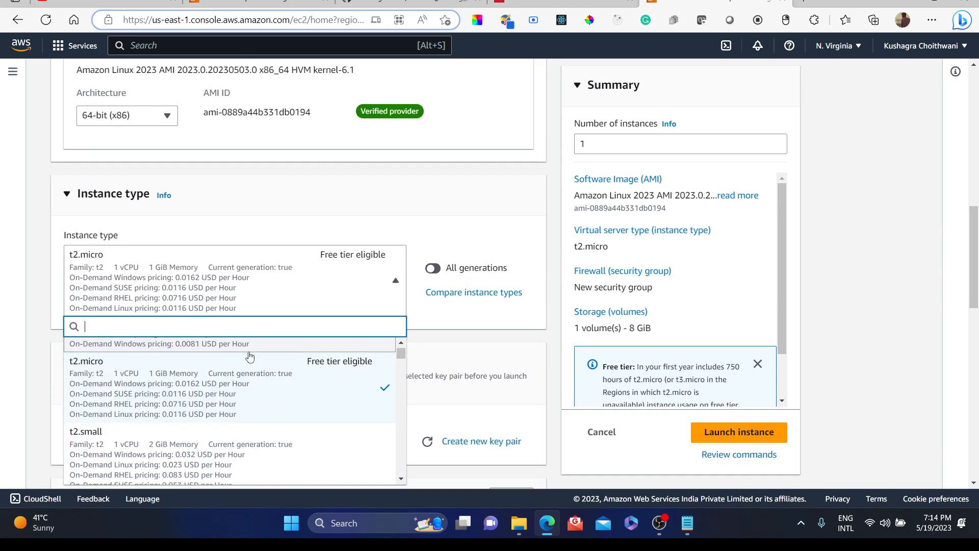
scroll(250, 355, "down", 3)
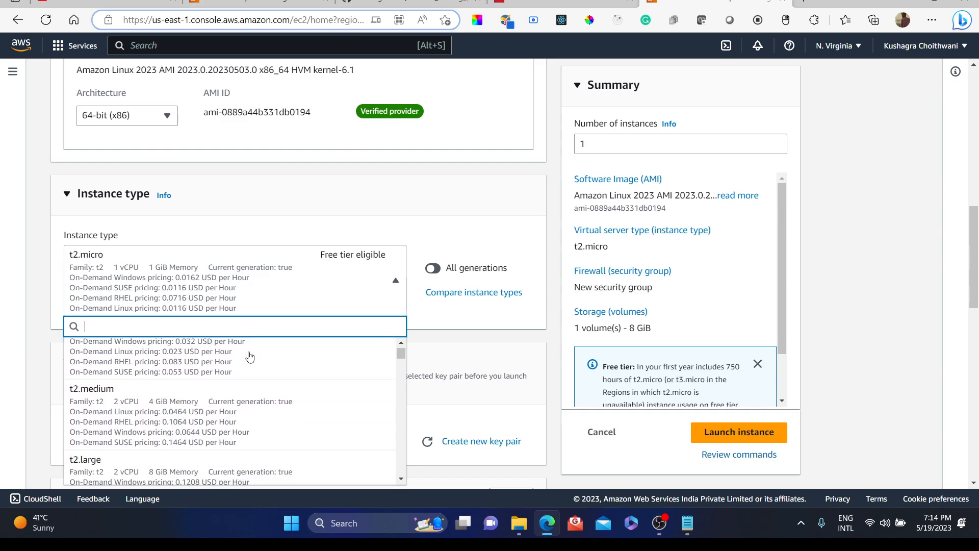
scroll(249, 356, "down", 10)
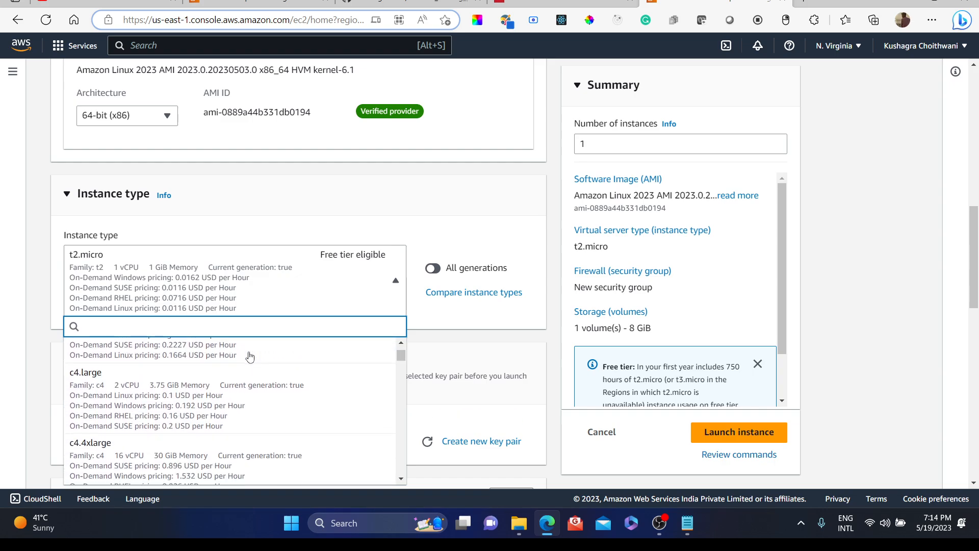
scroll(169, 387, "up", 2)
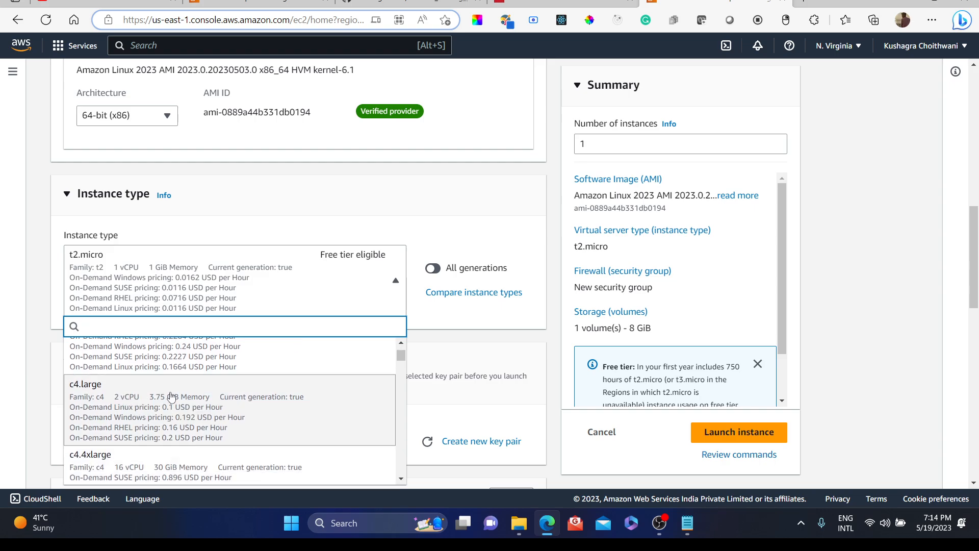
scroll(214, 402, "down", 3)
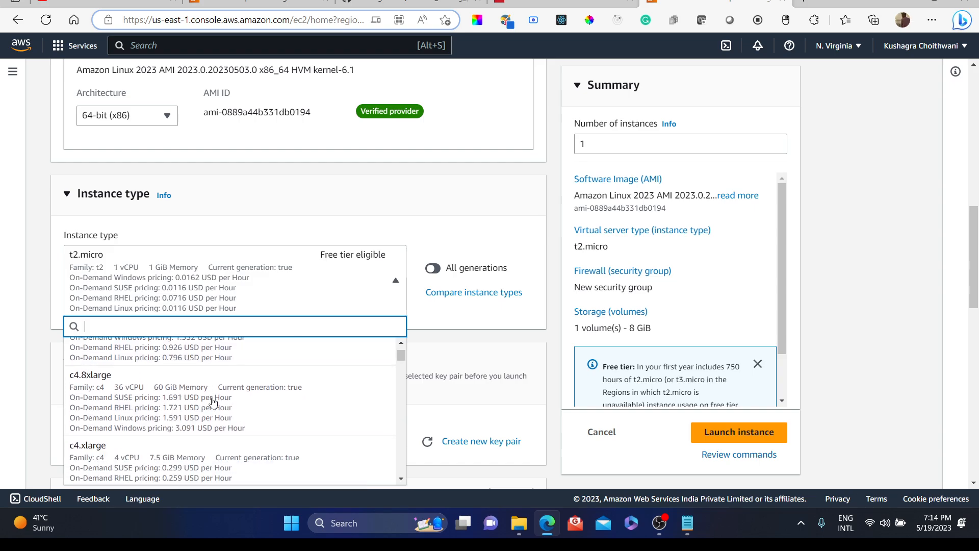
scroll(213, 403, "down", 3)
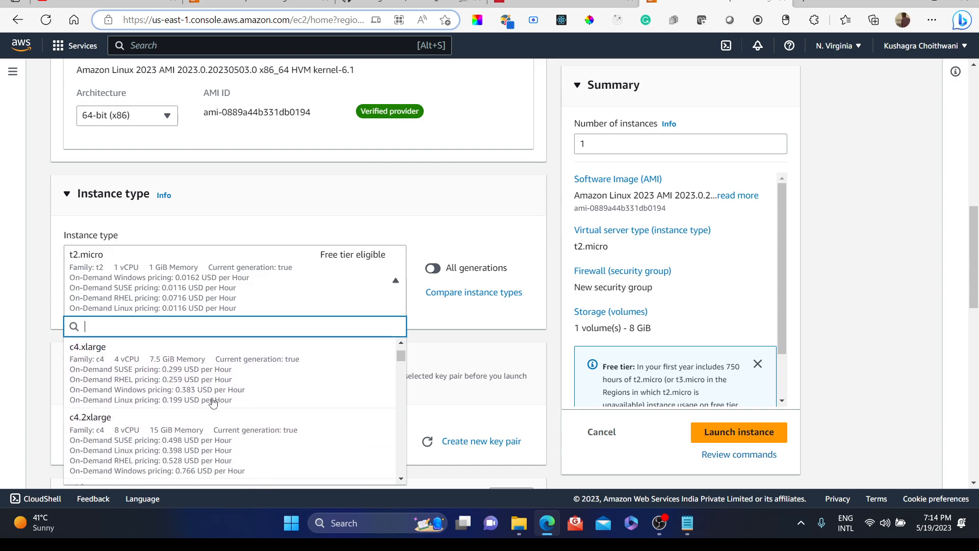
scroll(213, 403, "down", 5)
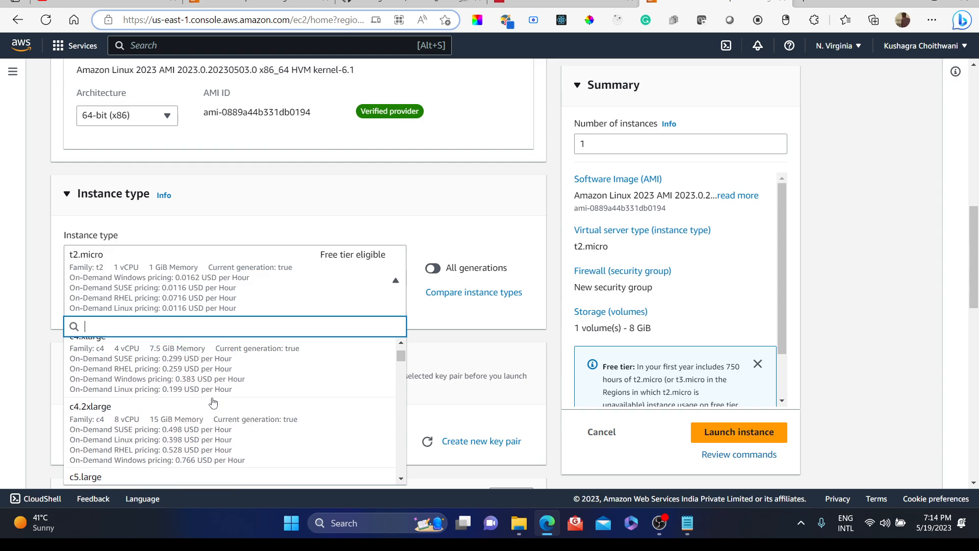
scroll(213, 403, "up", 10)
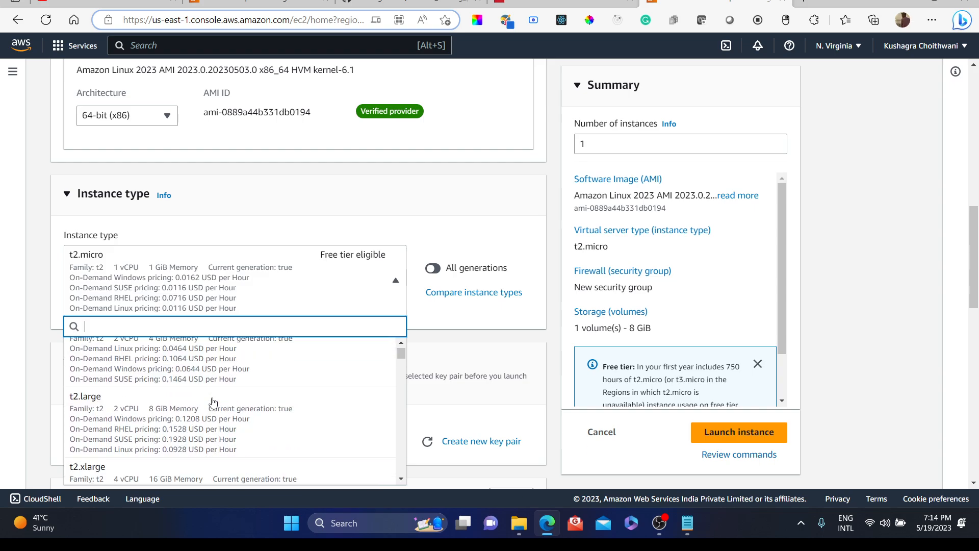
scroll(213, 403, "up", 3)
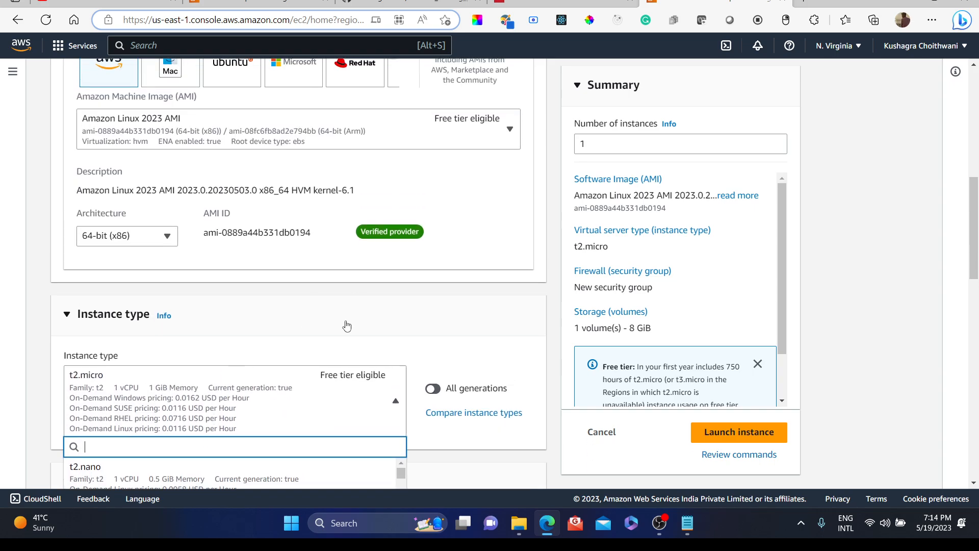
left_click(345, 327)
left_click(345, 327)
scroll(344, 327, "down", 3)
scroll(345, 327, "up", 1)
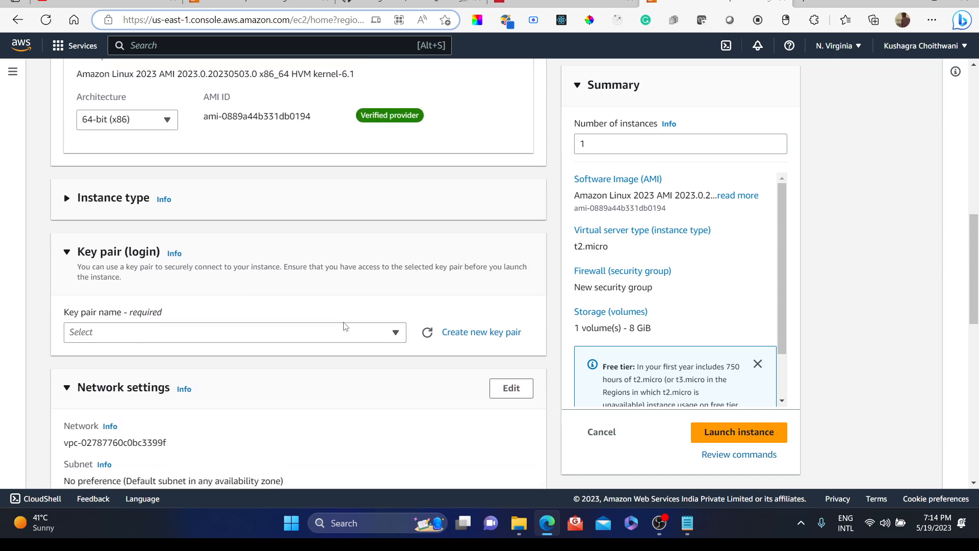
left_click(67, 199)
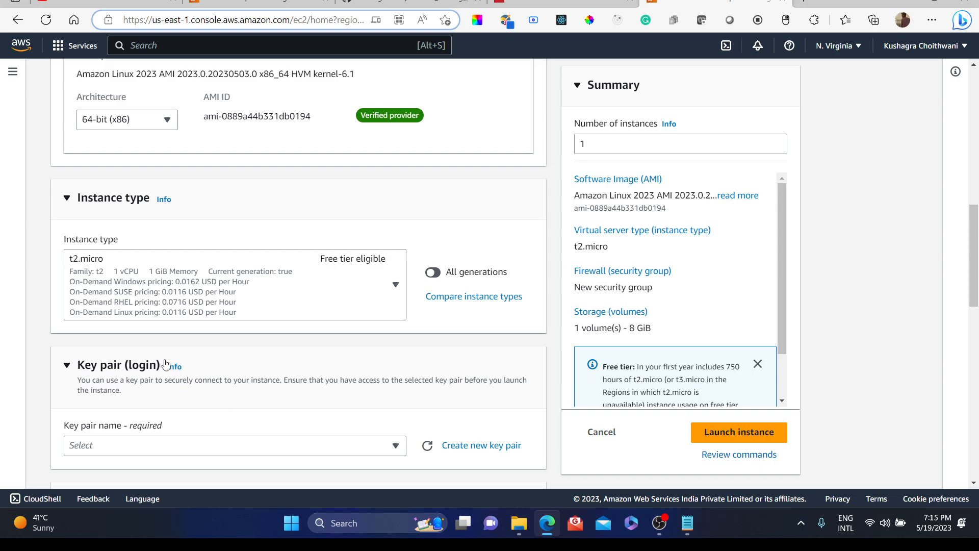
Step: Open the key pair list to check which key pairs are available
scroll(165, 364, "down", 2)
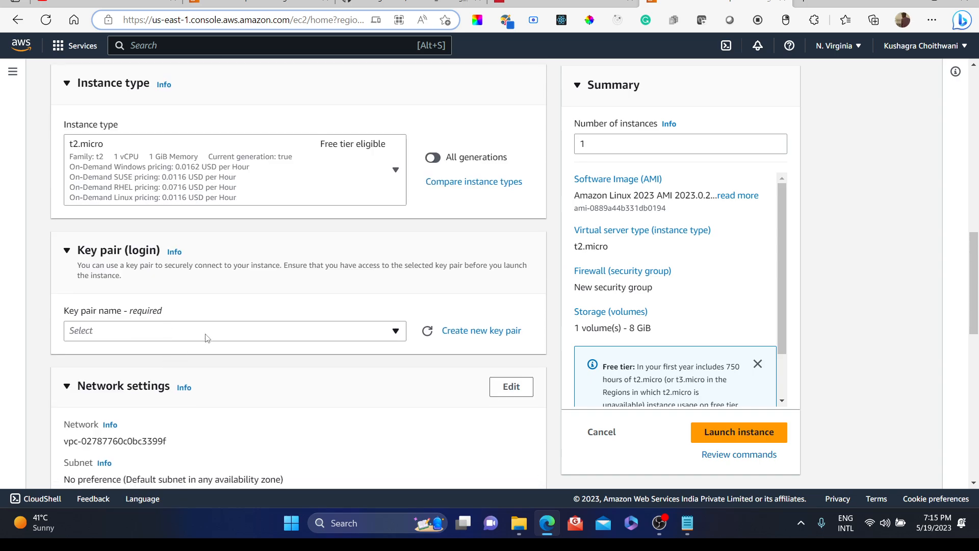
left_click(206, 331)
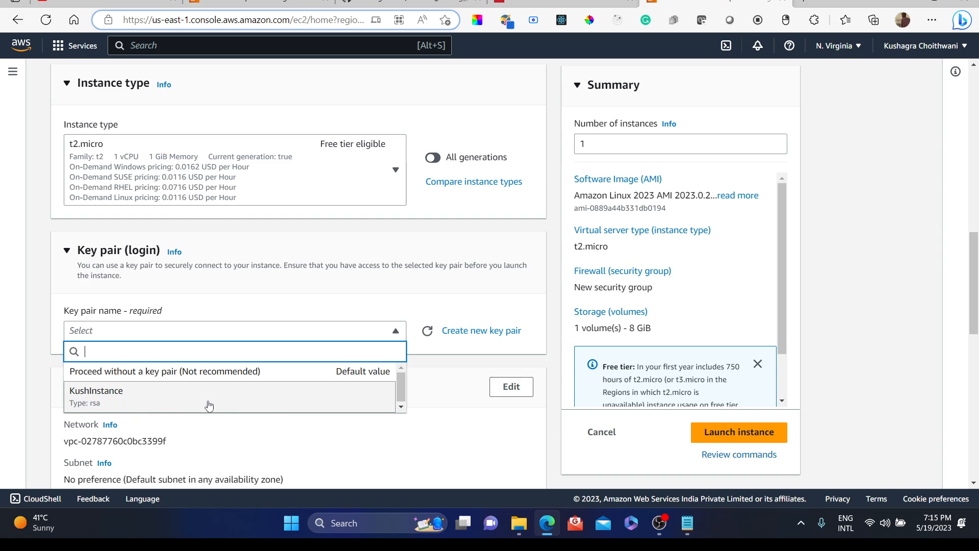
left_click(279, 425)
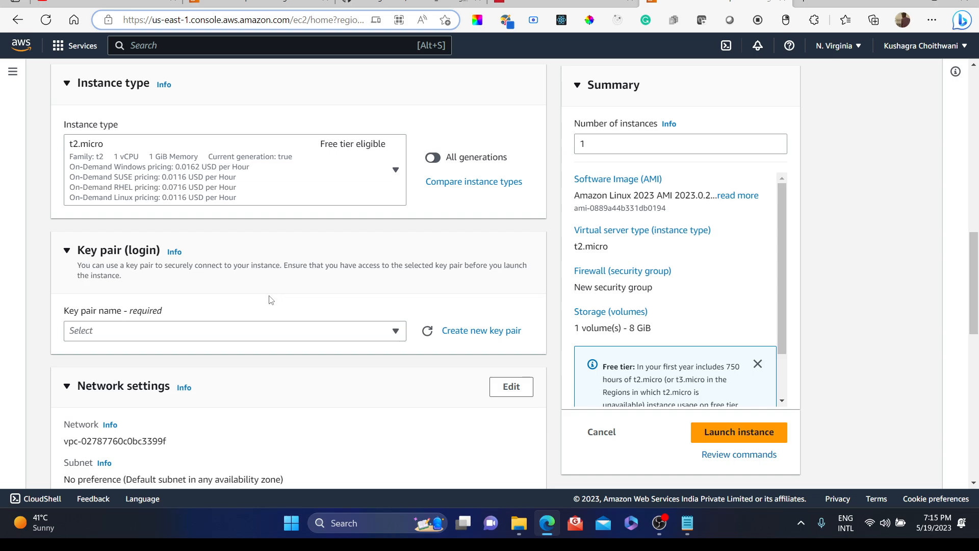
left_click(270, 327)
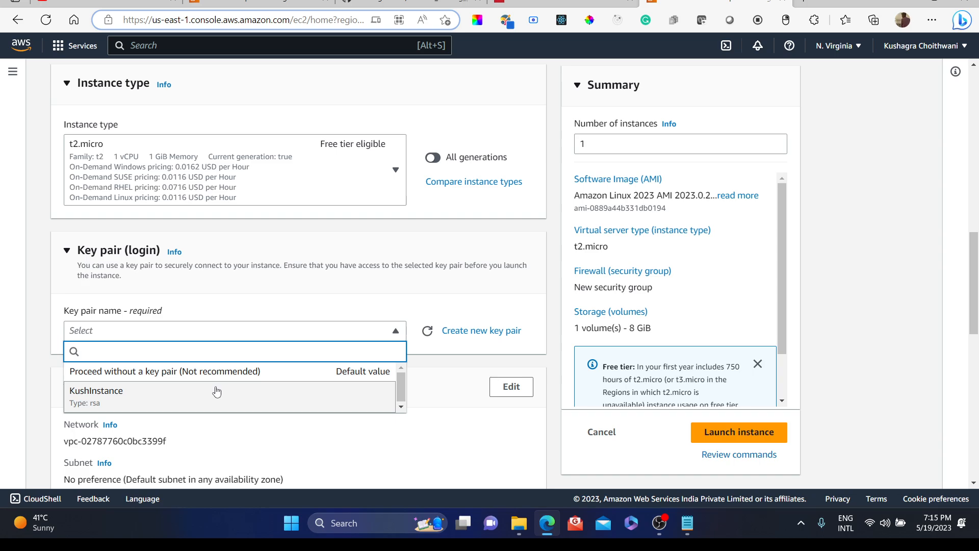
left_click(461, 383)
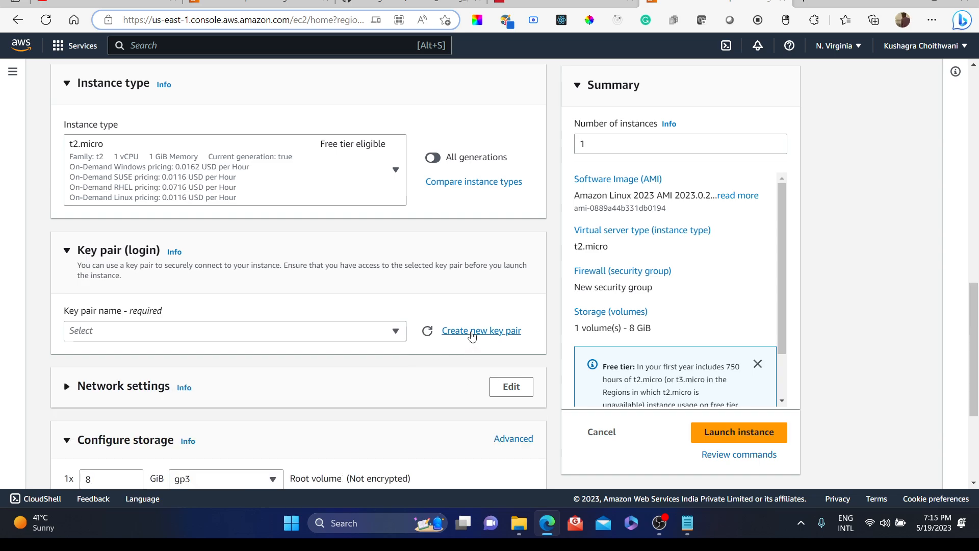
left_click(470, 331)
left_click(409, 240)
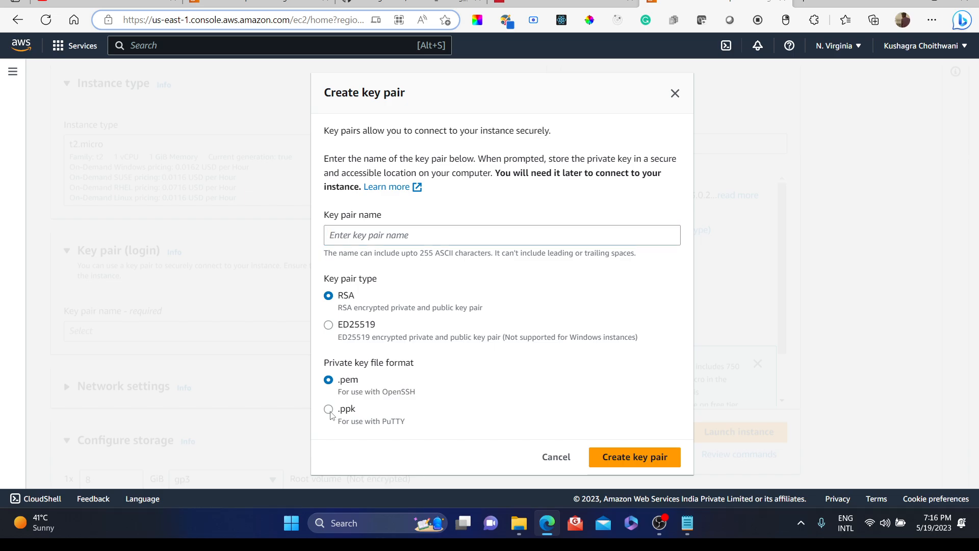
left_click(331, 410)
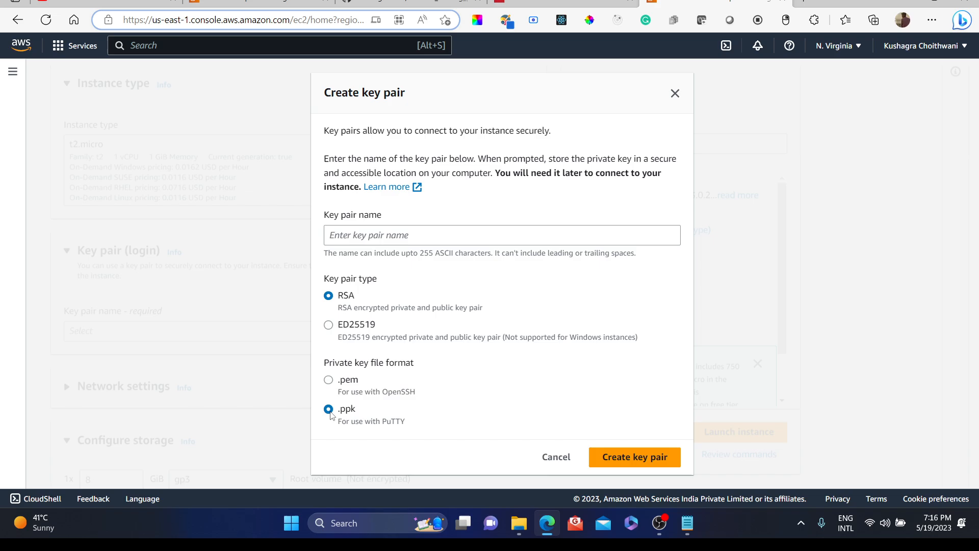
left_click(331, 382)
left_click(328, 325)
left_click(328, 296)
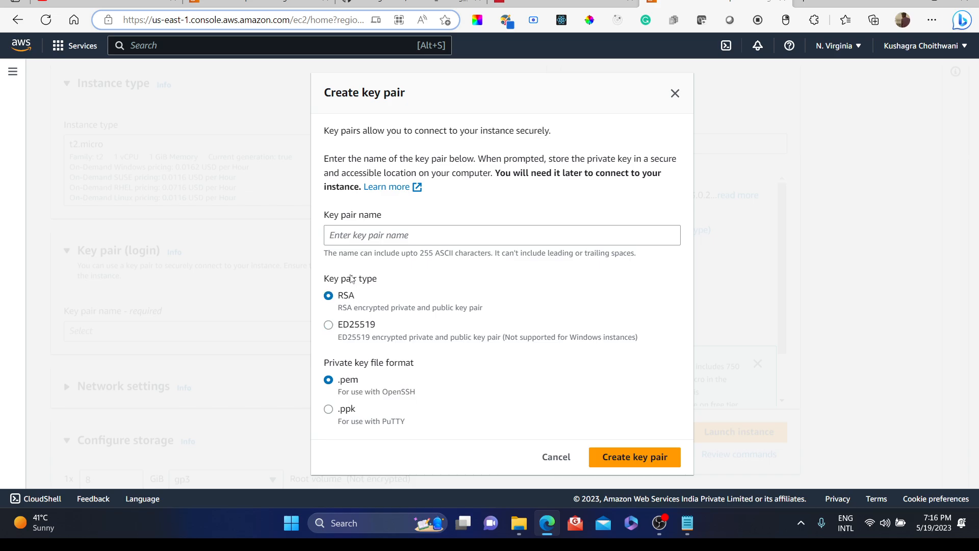
left_click(345, 233)
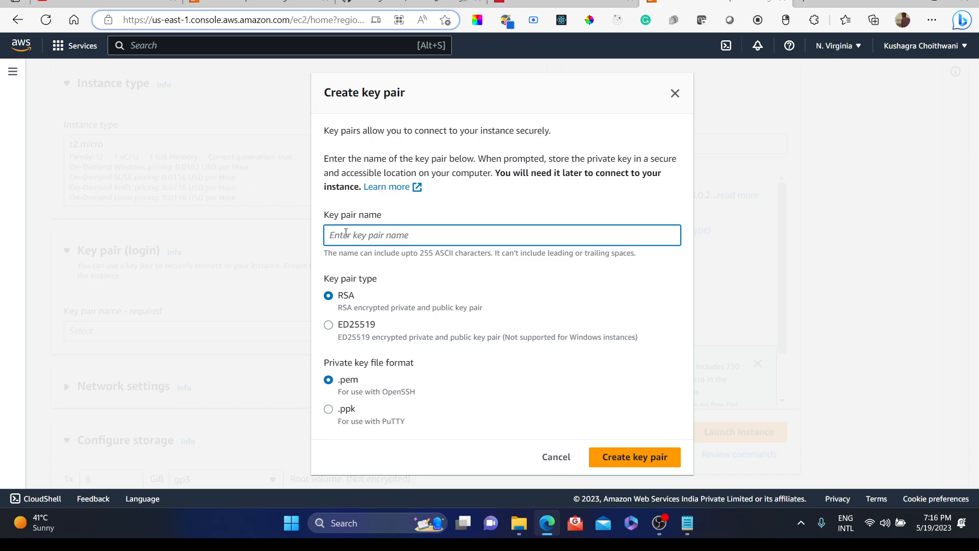
type("Kushagra")
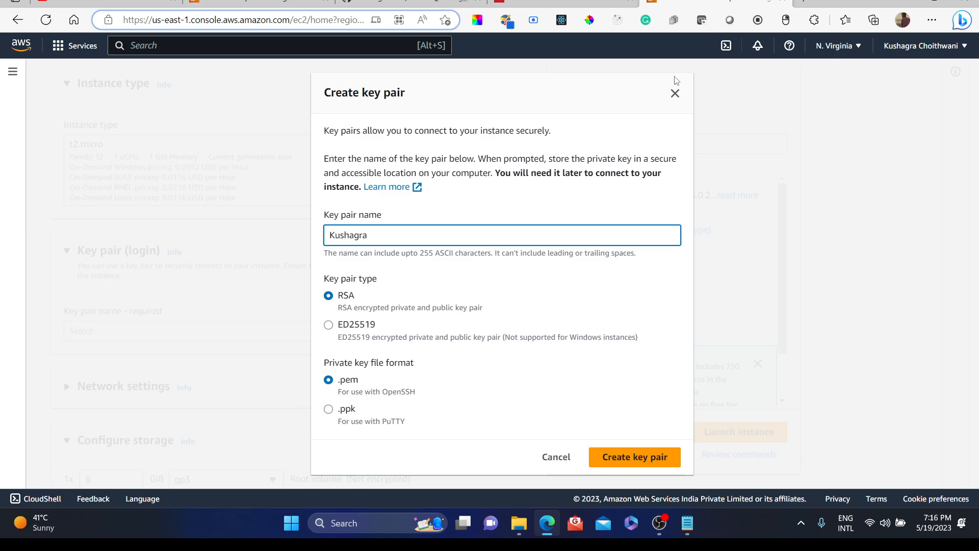
left_click(675, 93)
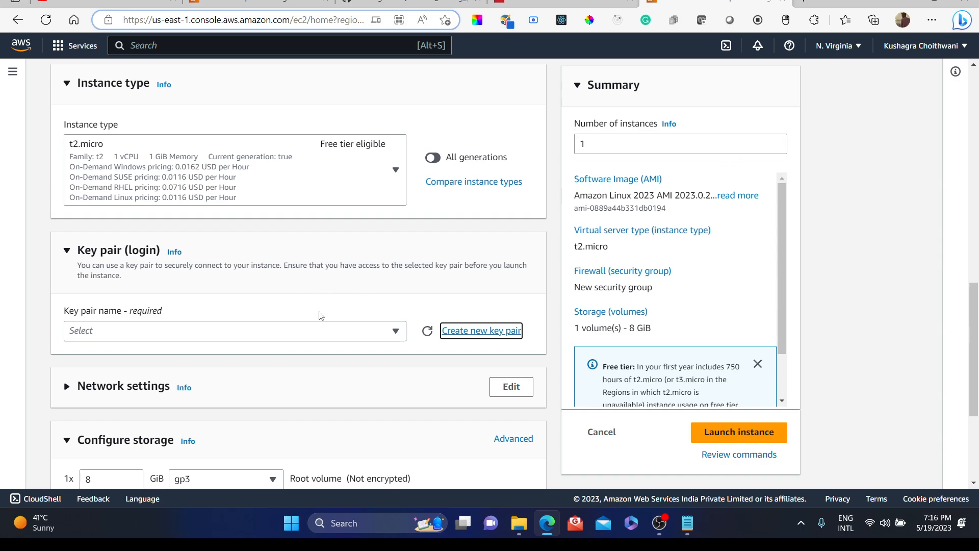
Step: Select the existing KushInstance key pair for the instance
left_click(321, 335)
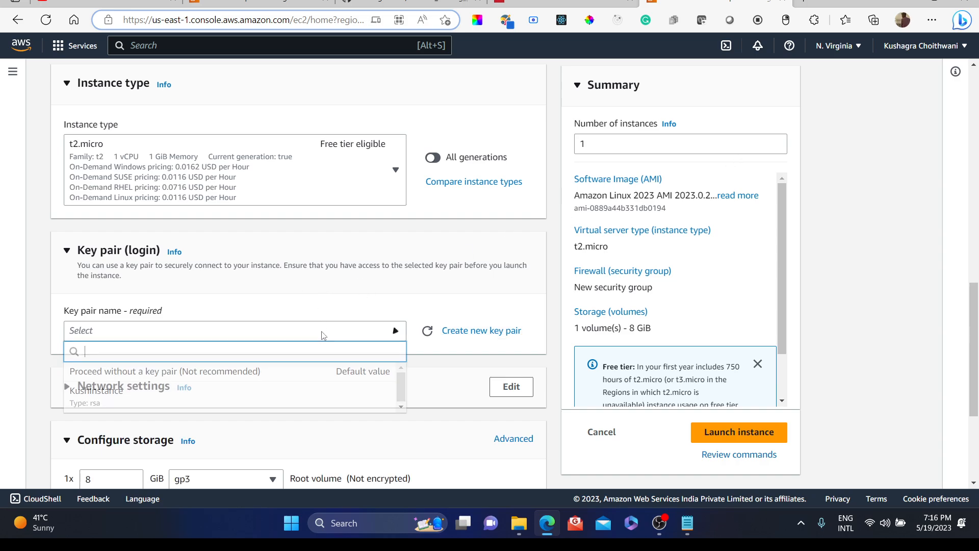
left_click(154, 405)
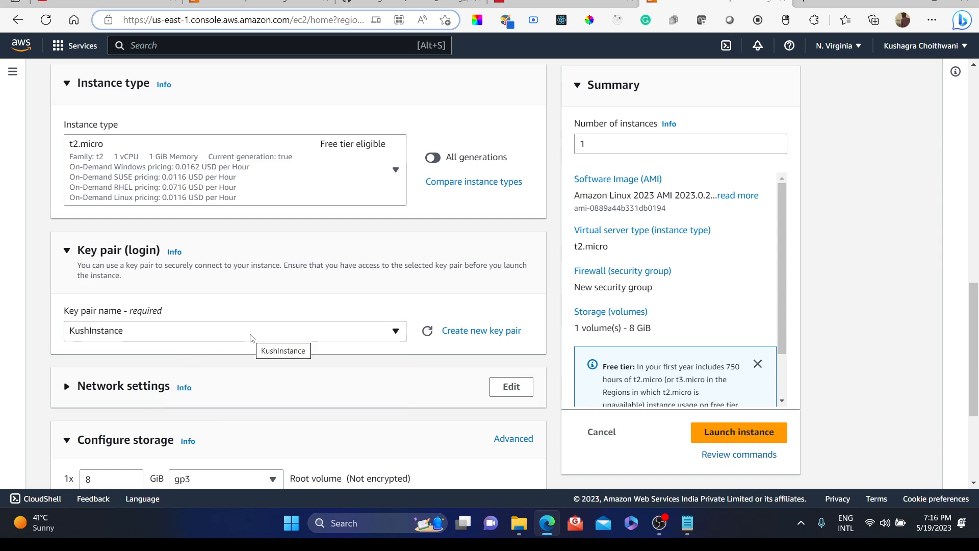
left_click(482, 331)
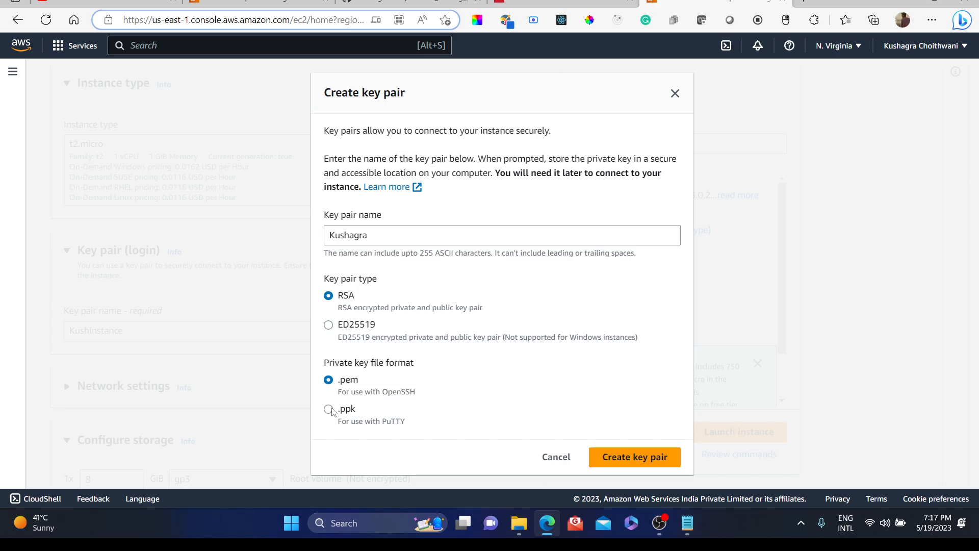
left_click(332, 412)
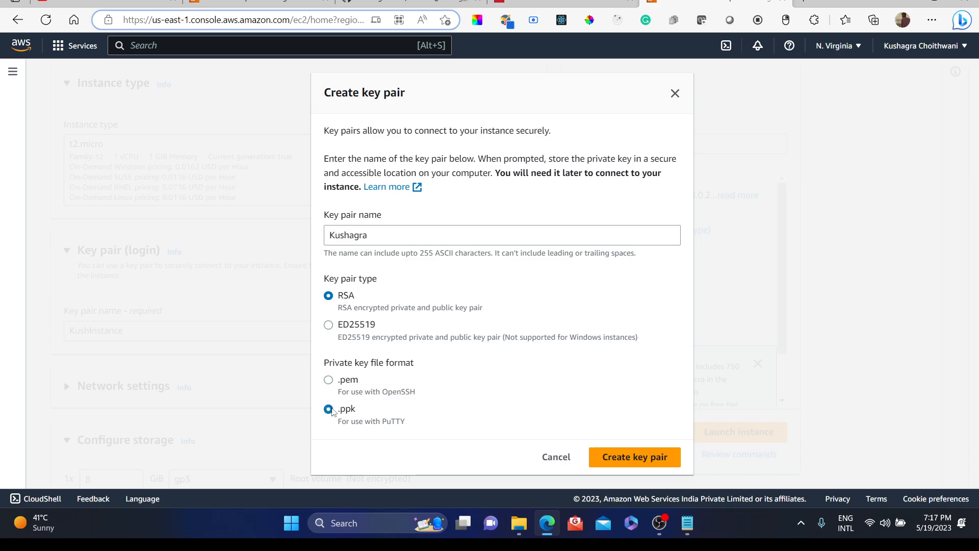
left_click(328, 380)
left_click(675, 94)
Step: Expand the Advanced details section and review its options
scroll(291, 295, "down", 4)
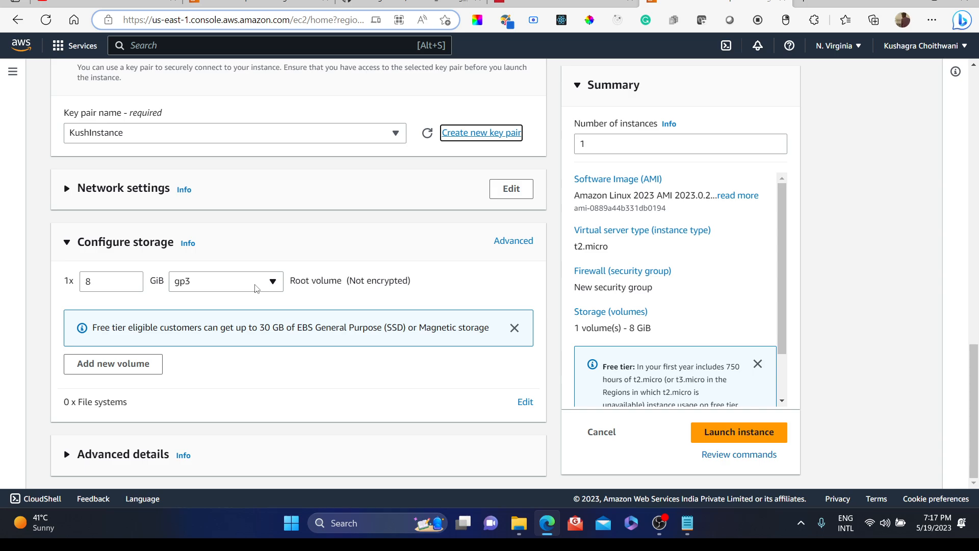
left_click(75, 456)
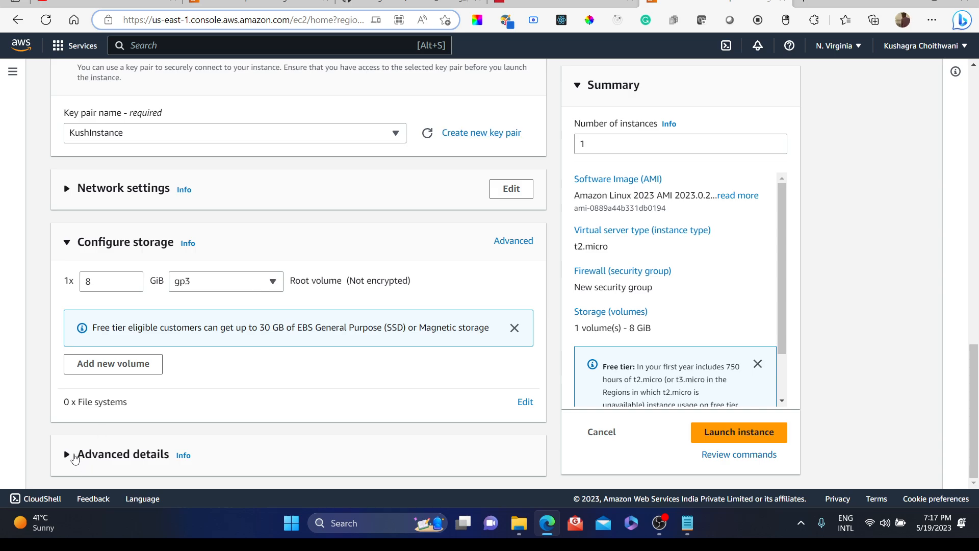
scroll(228, 417, "down", 8)
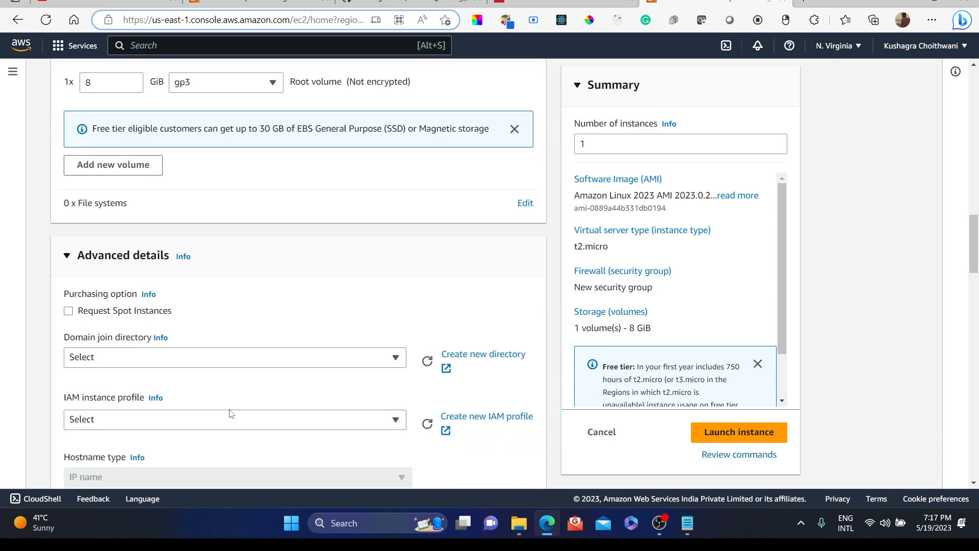
scroll(229, 413, "down", 3)
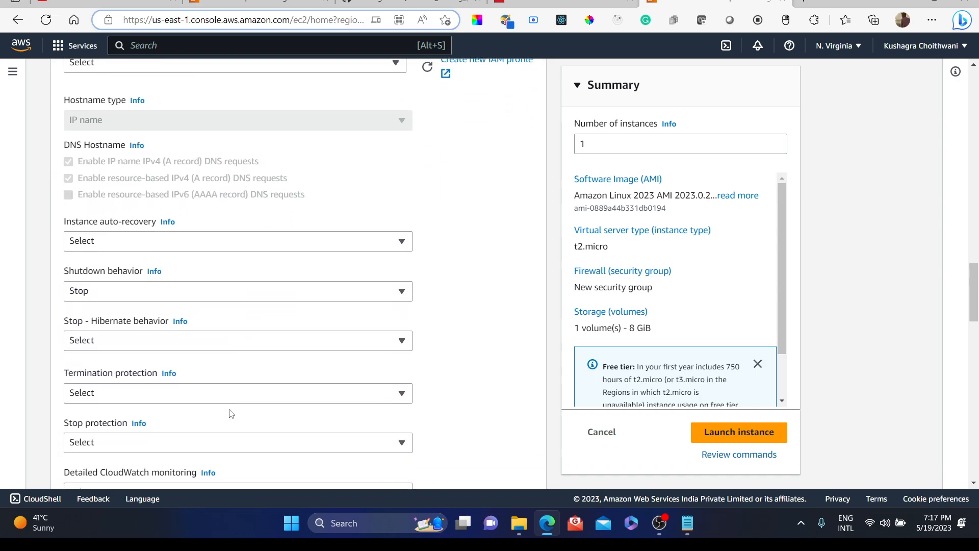
scroll(229, 413, "up", 12)
scroll(229, 413, "up", 6)
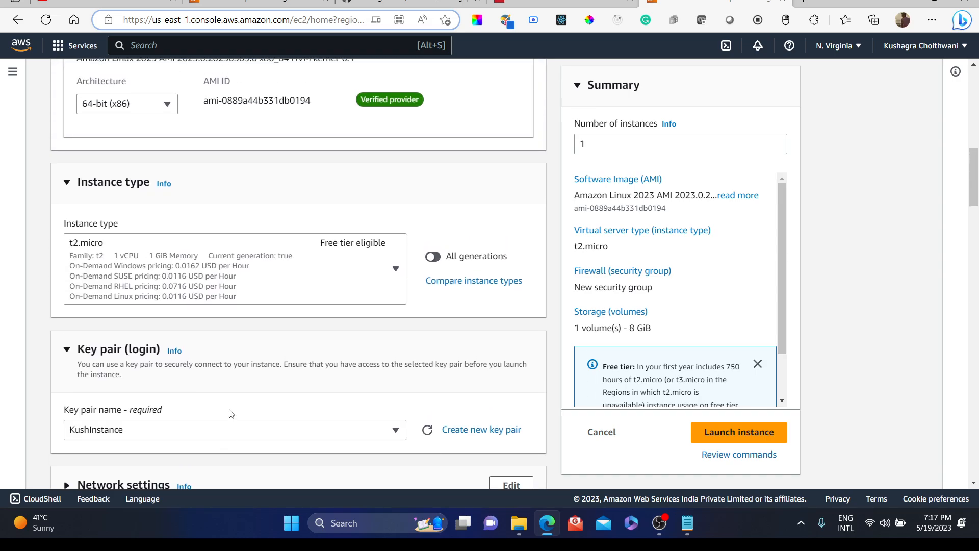
scroll(229, 413, "down", 5)
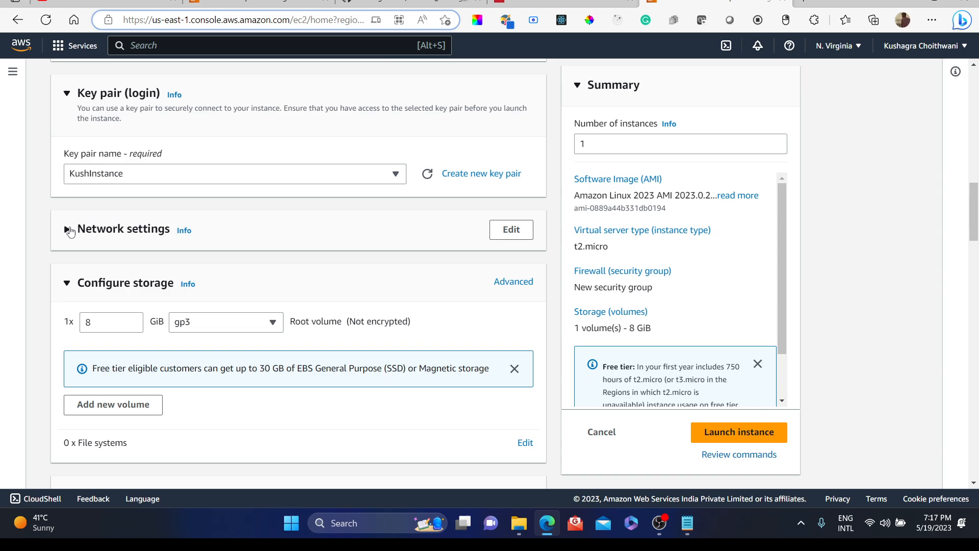
Step: Expand the Network settings section and switch it into edit mode
left_click(70, 231)
scroll(209, 289, "down", 2)
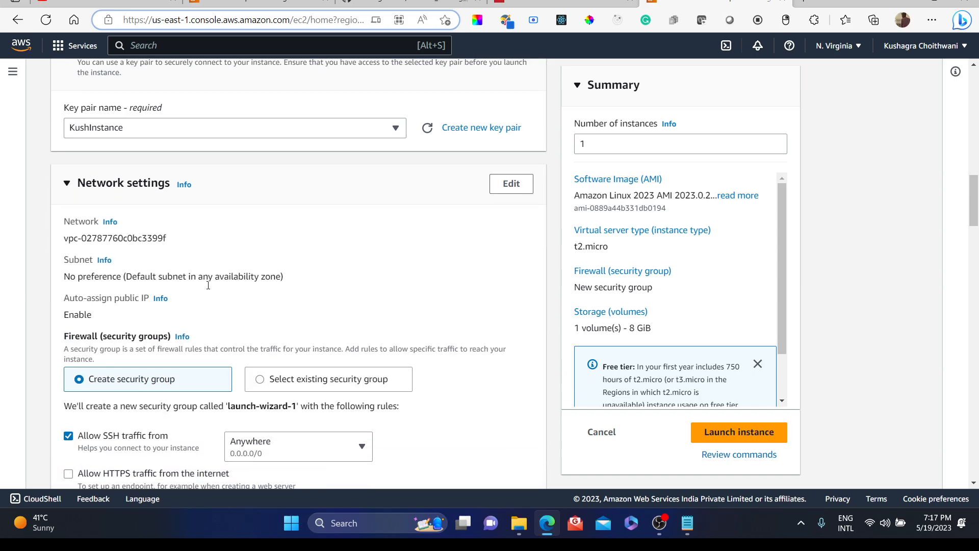
scroll(209, 289, "down", 2)
scroll(209, 289, "up", 1)
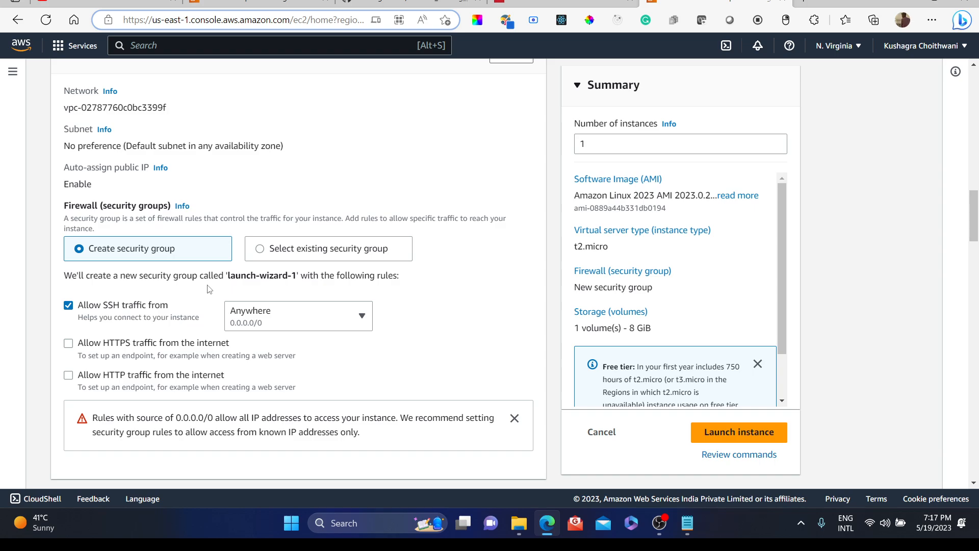
scroll(209, 289, "up", 2)
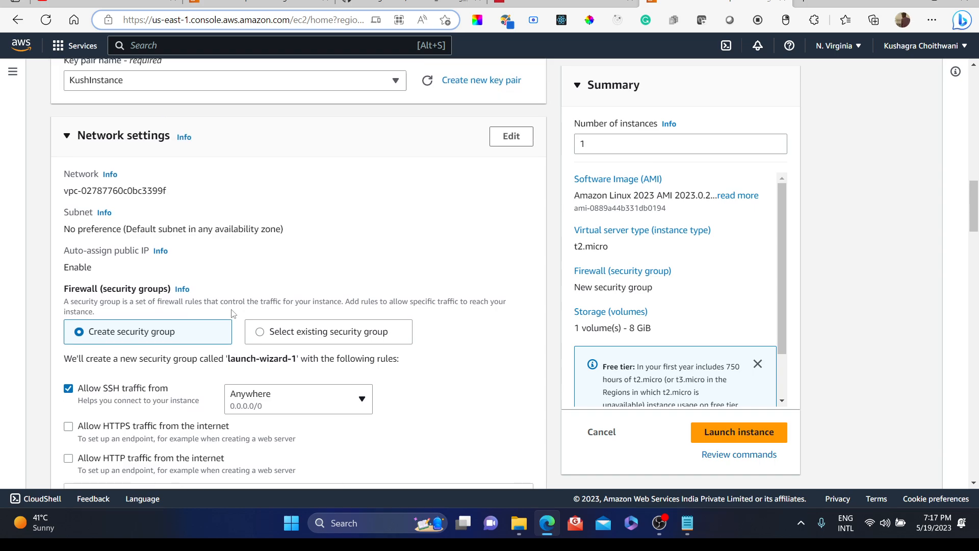
left_click(511, 137)
scroll(290, 273, "down", 5)
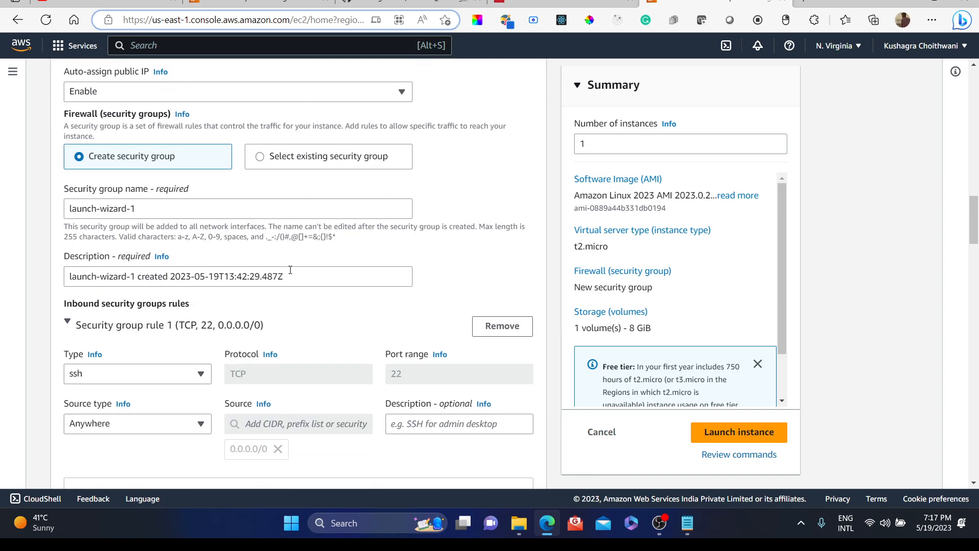
Step: Open the SSH rule's source type options and keep it set to Anywhere
scroll(290, 273, "down", 1)
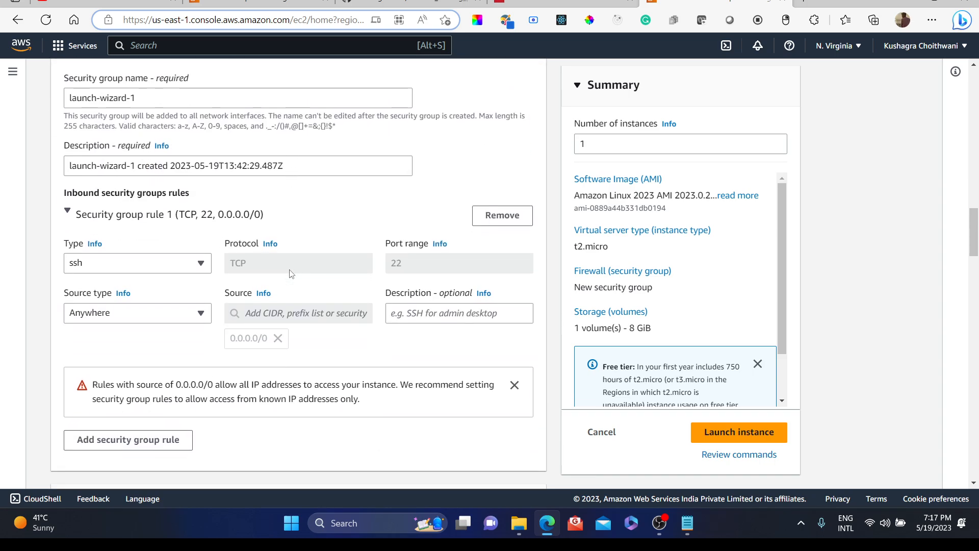
left_click(192, 313)
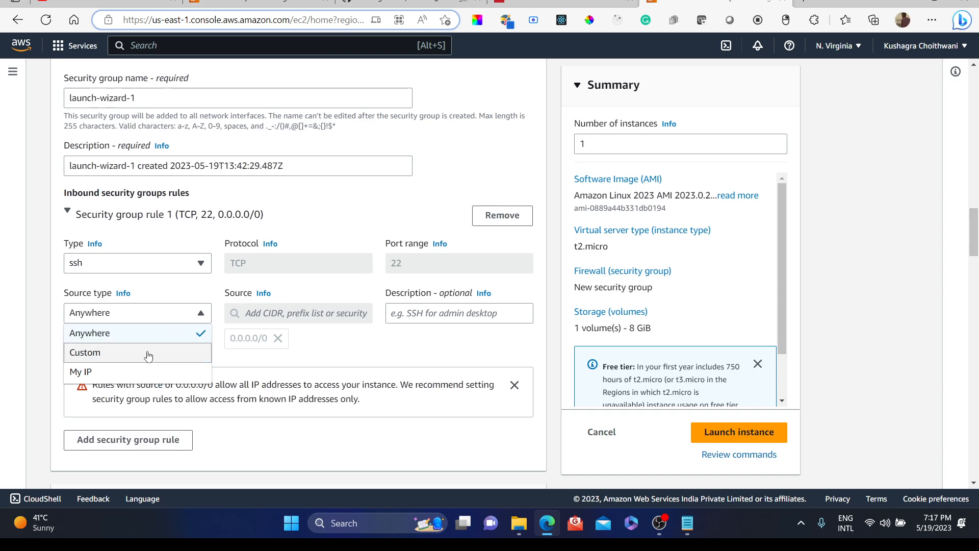
left_click(172, 316)
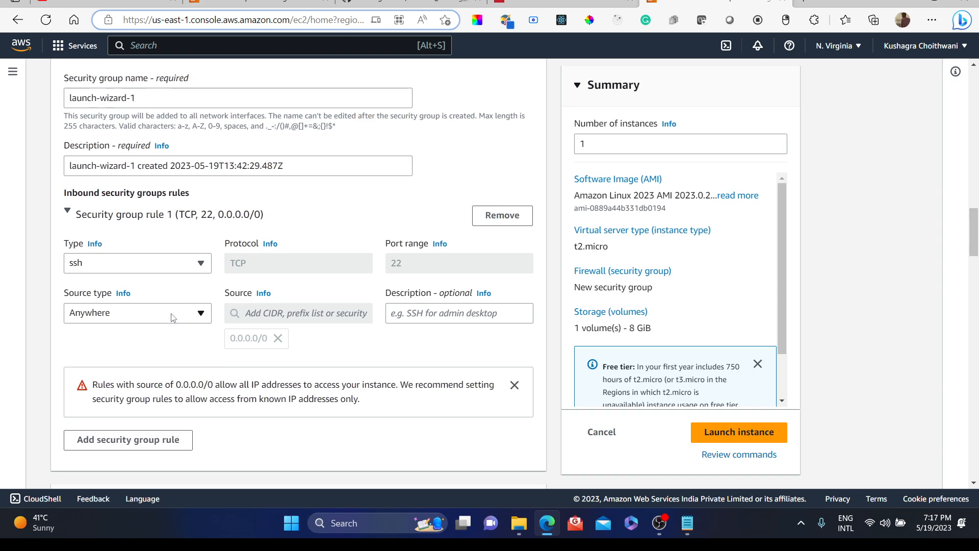
left_click(170, 310)
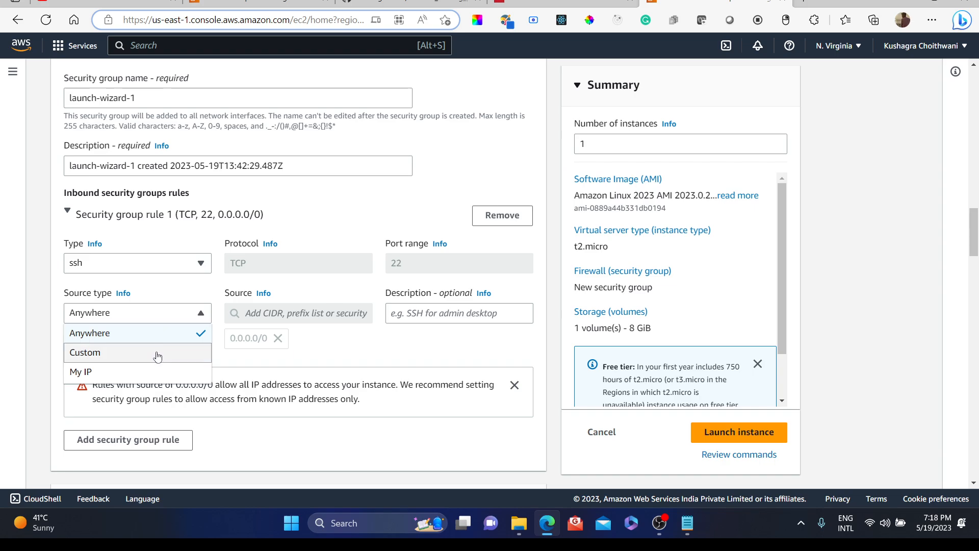
left_click(312, 351)
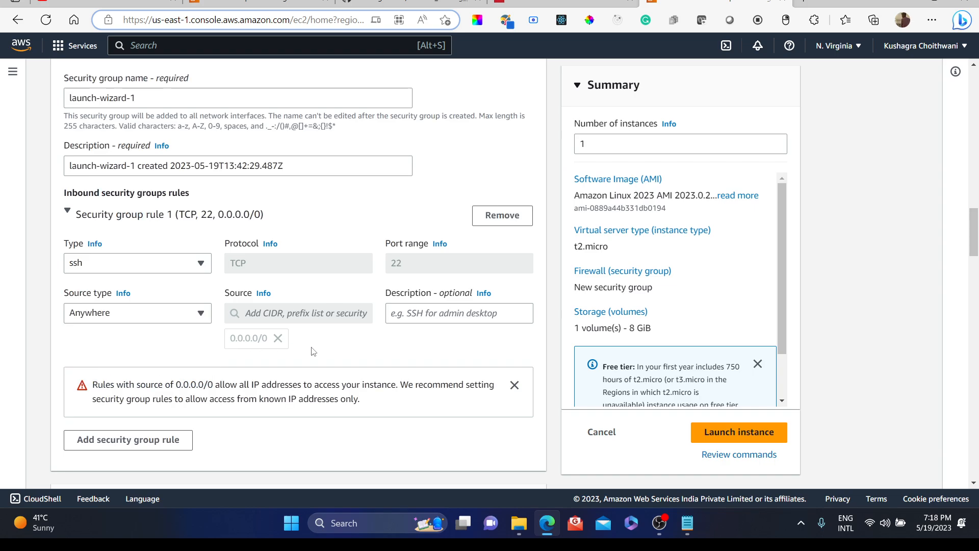
left_click(156, 441)
scroll(171, 405, "down", 3)
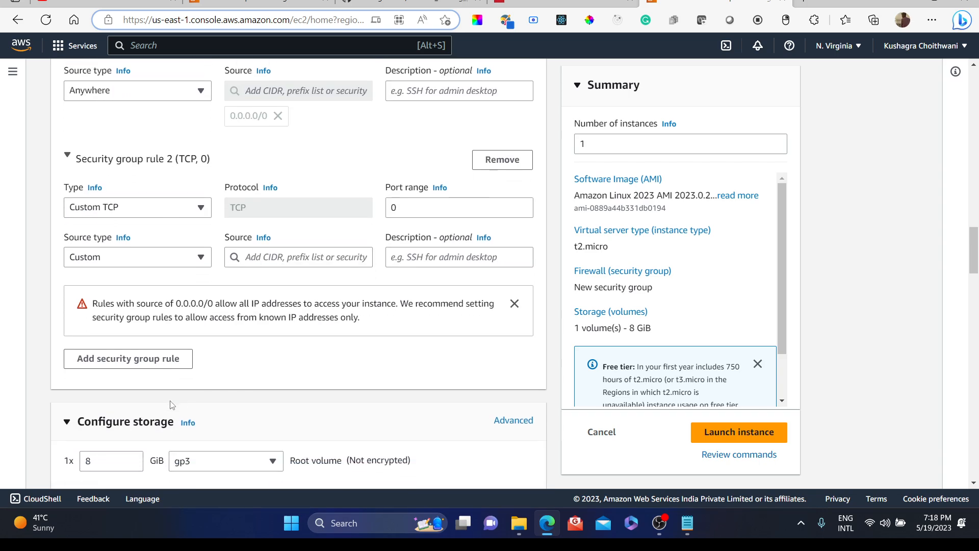
scroll(171, 405, "up", 1)
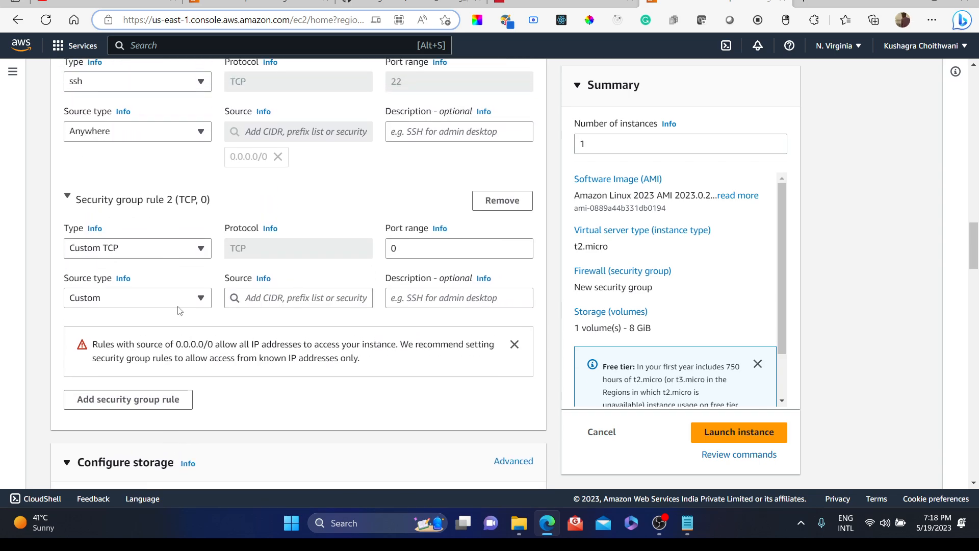
left_click(165, 249)
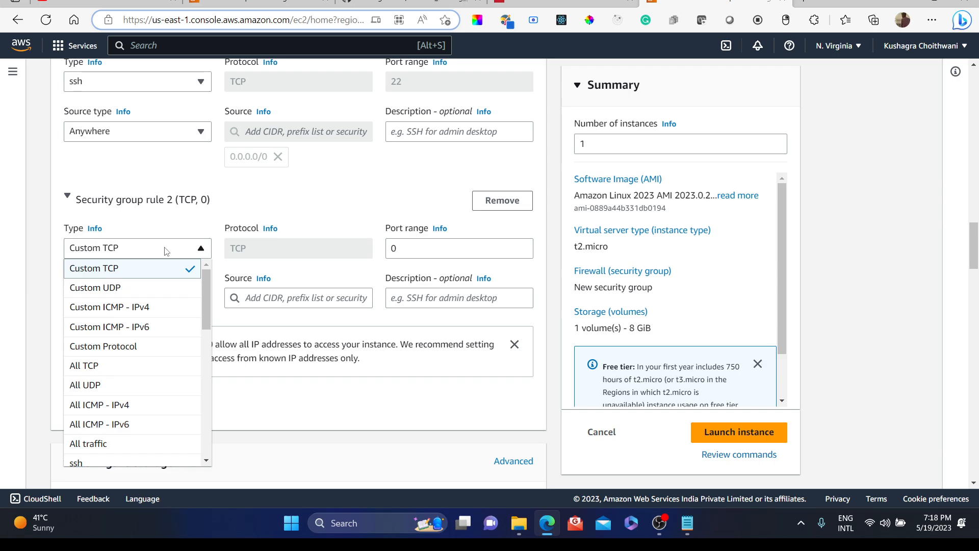
left_click(492, 204)
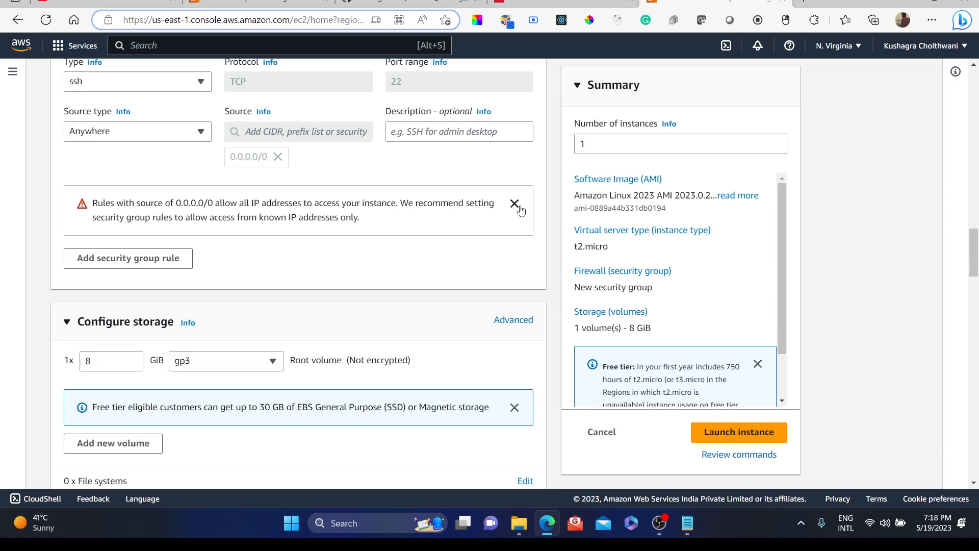
Step: Dismiss the 0.0.0.0/0 access warning and collapse the Network settings section
left_click(516, 205)
scroll(442, 204, "up", 5)
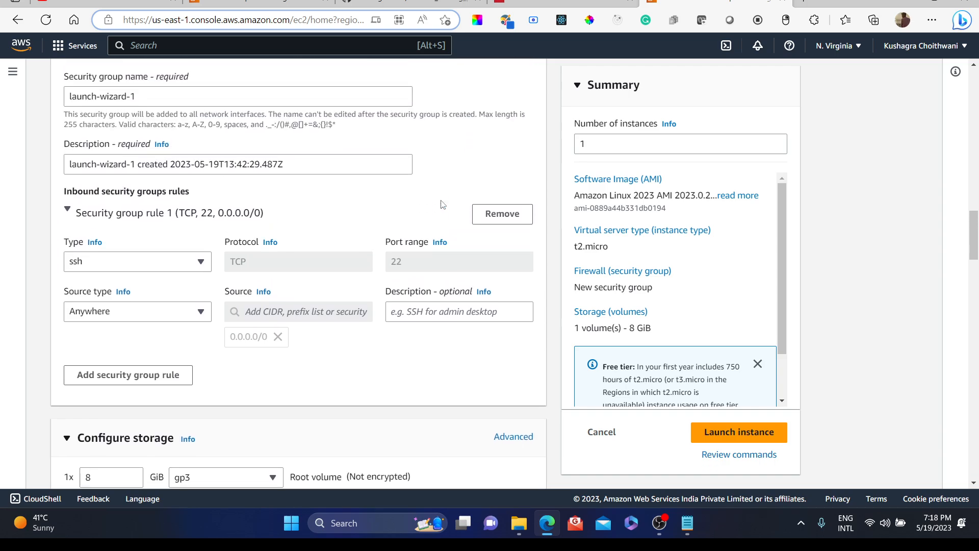
scroll(442, 204, "up", 10)
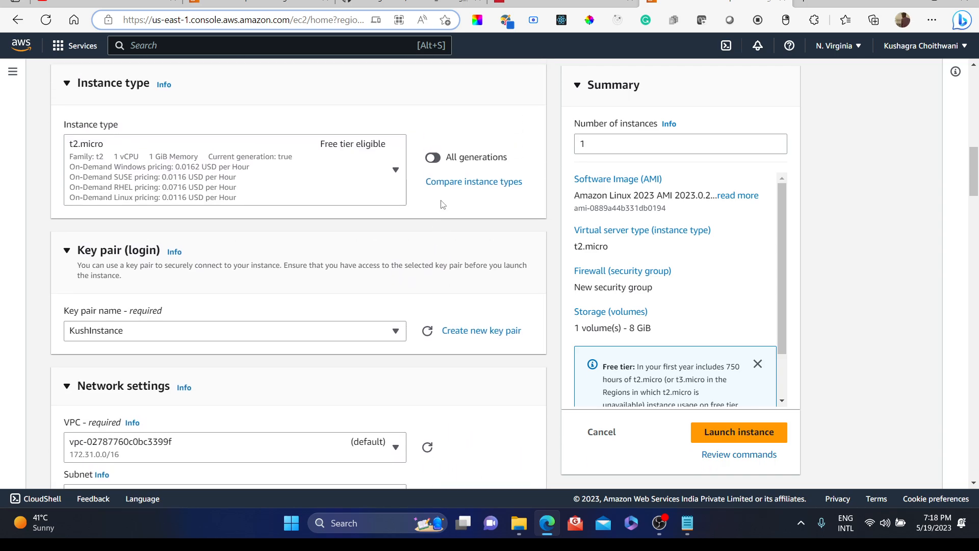
scroll(442, 204, "up", 4)
scroll(441, 204, "down", 5)
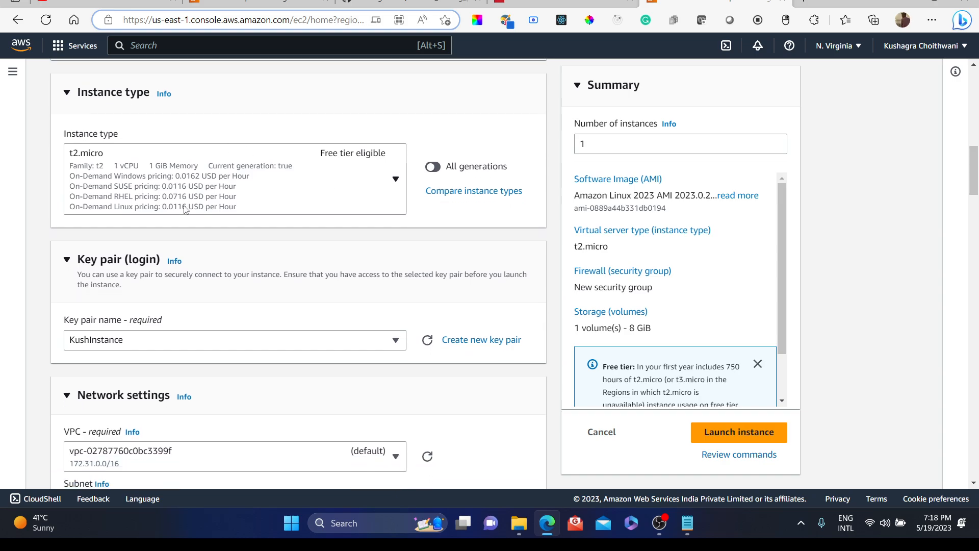
left_click(66, 397)
Step: Scroll through the Advanced details section, checking the IAM instance profile options and the user data field
scroll(270, 370, "down", 5)
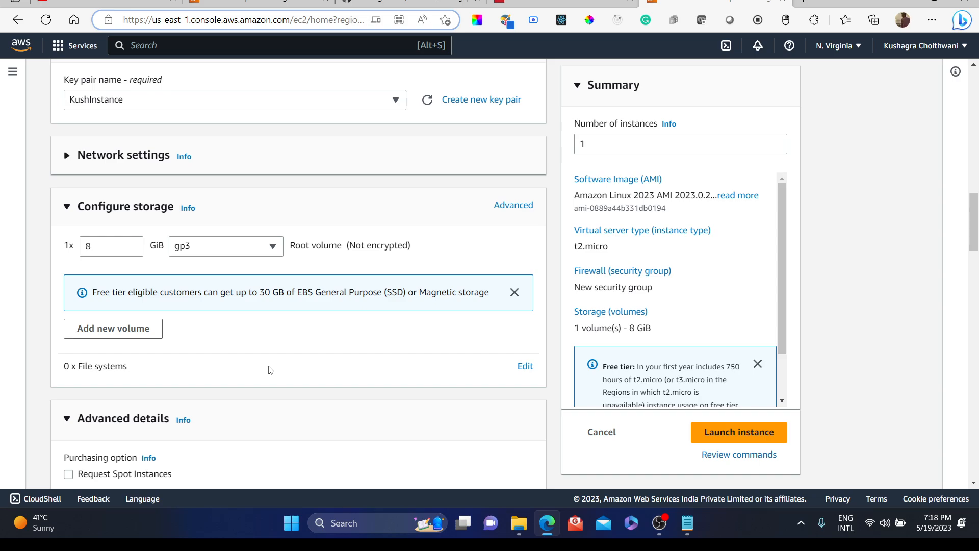
scroll(271, 370, "down", 5)
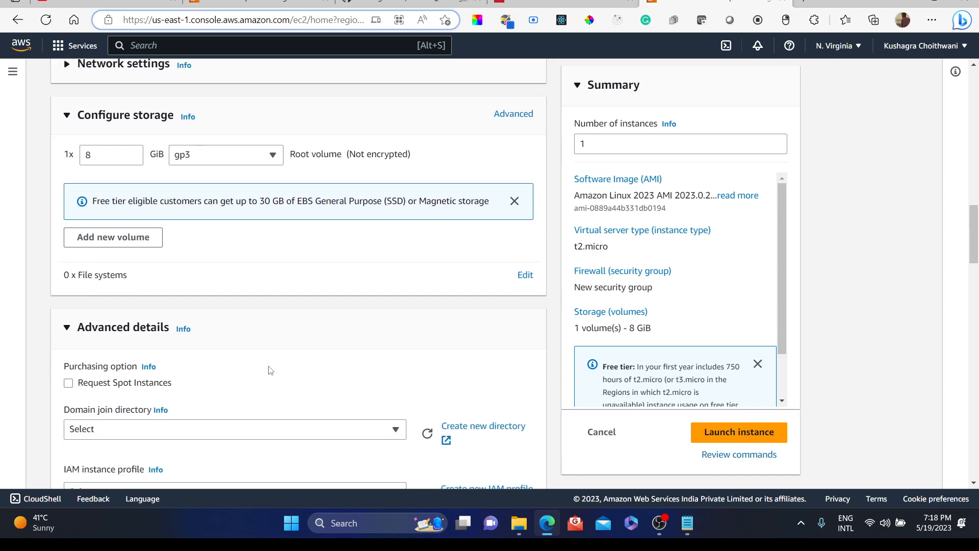
scroll(270, 370, "down", 1)
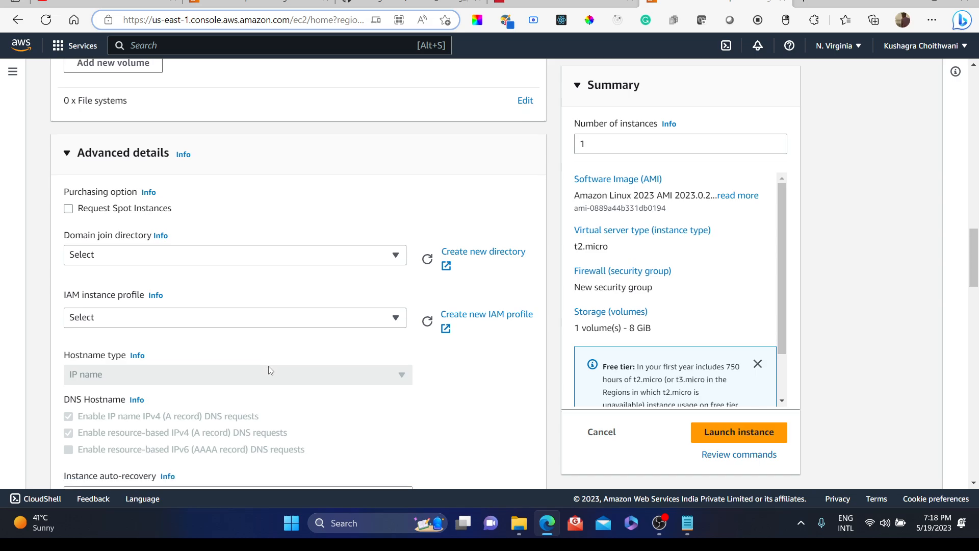
scroll(270, 370, "down", 2)
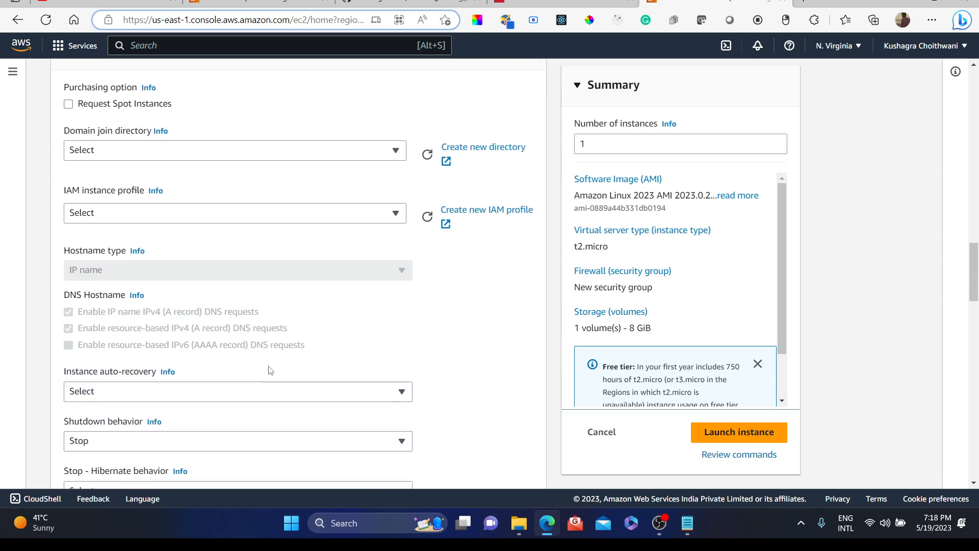
left_click(288, 207)
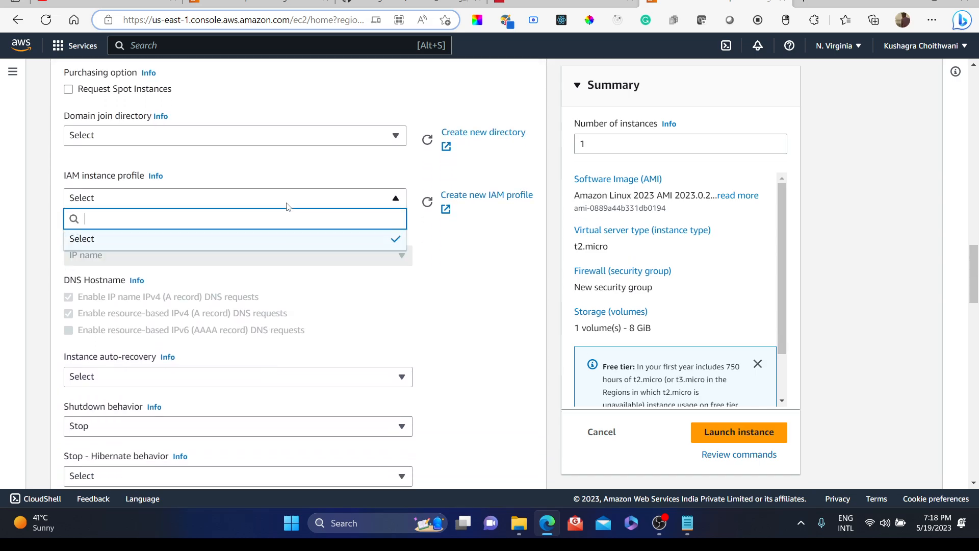
left_click(395, 297)
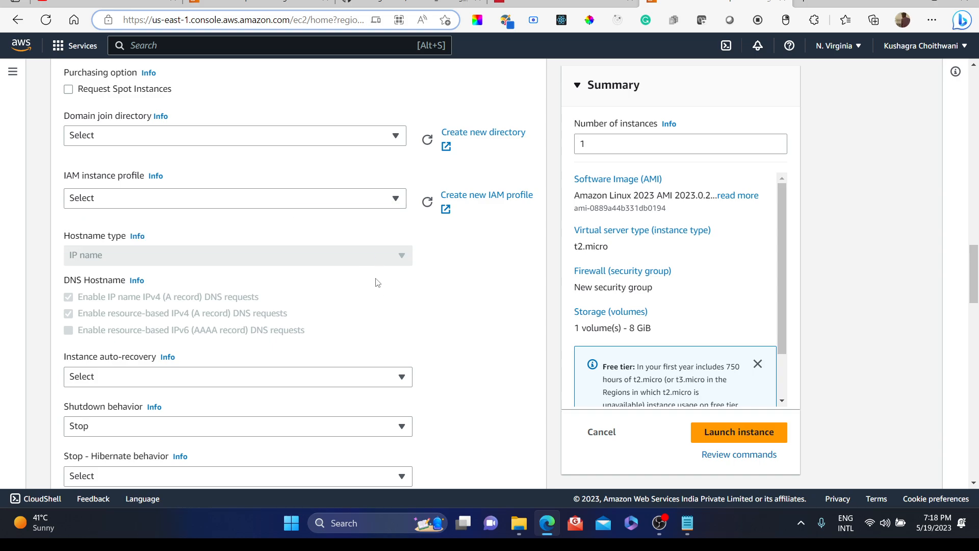
scroll(377, 282, "down", 2)
scroll(377, 282, "down", 20)
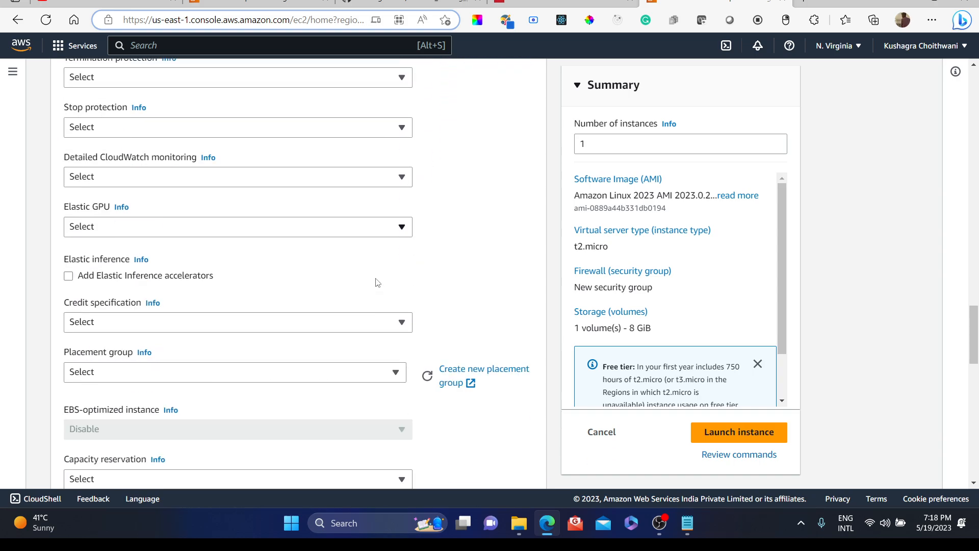
scroll(376, 282, "down", 12)
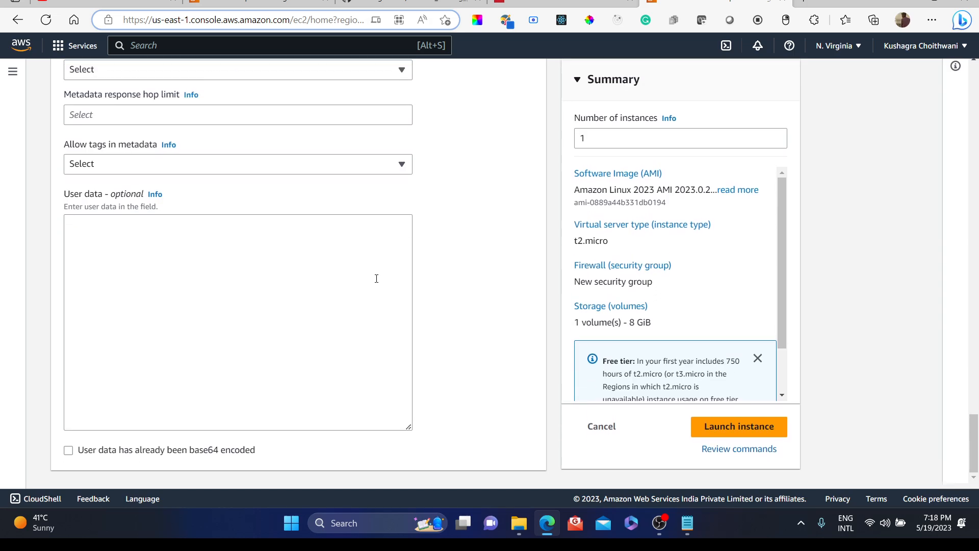
scroll(376, 283, "up", 10)
scroll(376, 282, "up", 20)
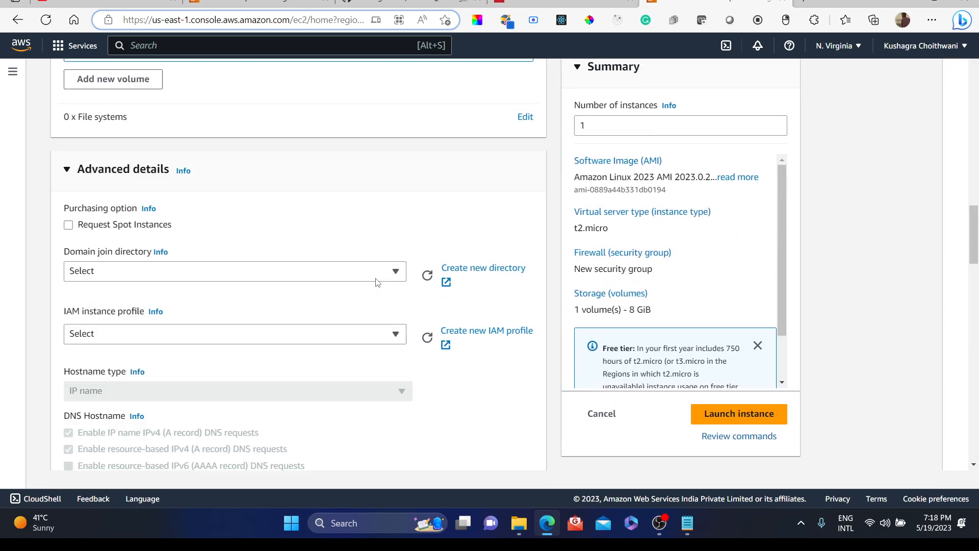
scroll(377, 282, "up", 3)
scroll(334, 284, "down", 6)
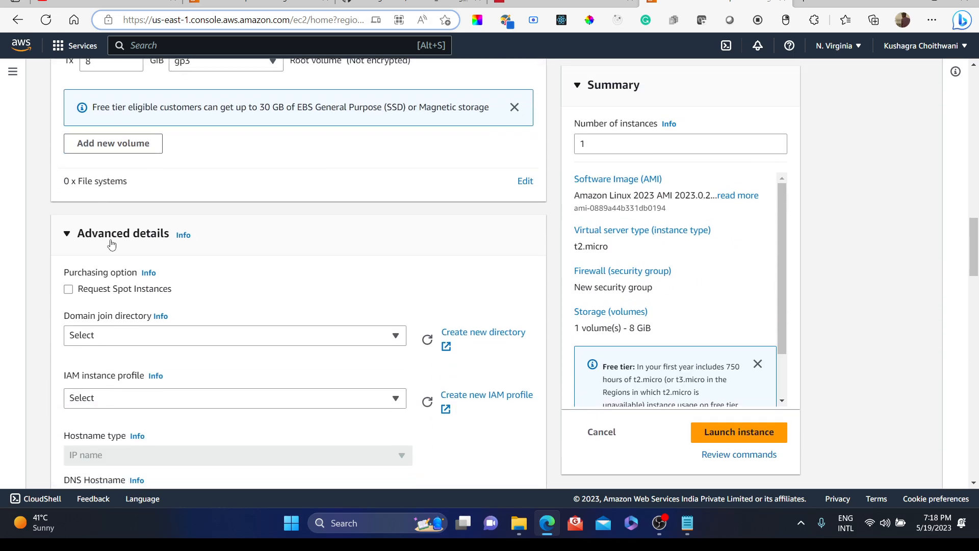
Step: Collapse the Advanced details section and launch the instance
left_click(68, 235)
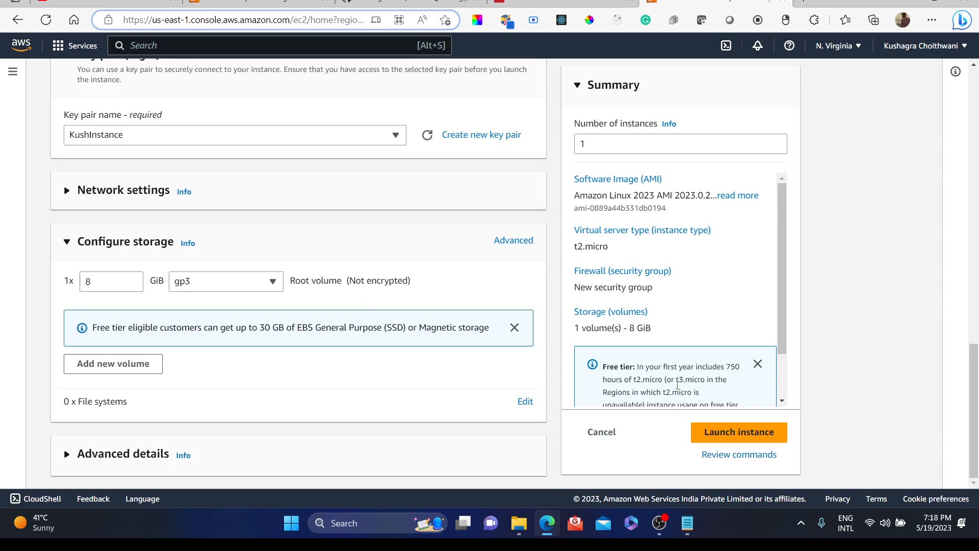
left_click(727, 433)
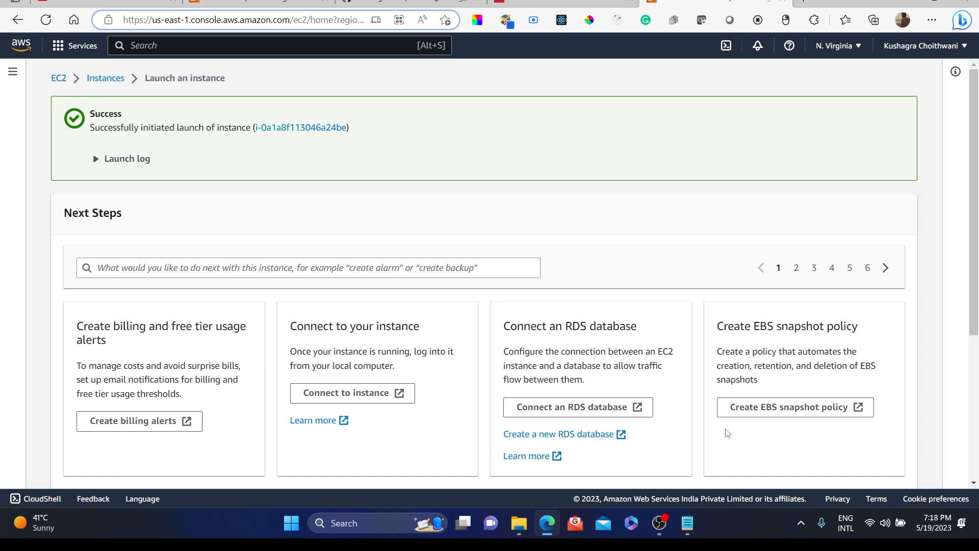
Step: Open the list of all instances and refresh it to follow the new instance's state
scroll(462, 203, "down", 5)
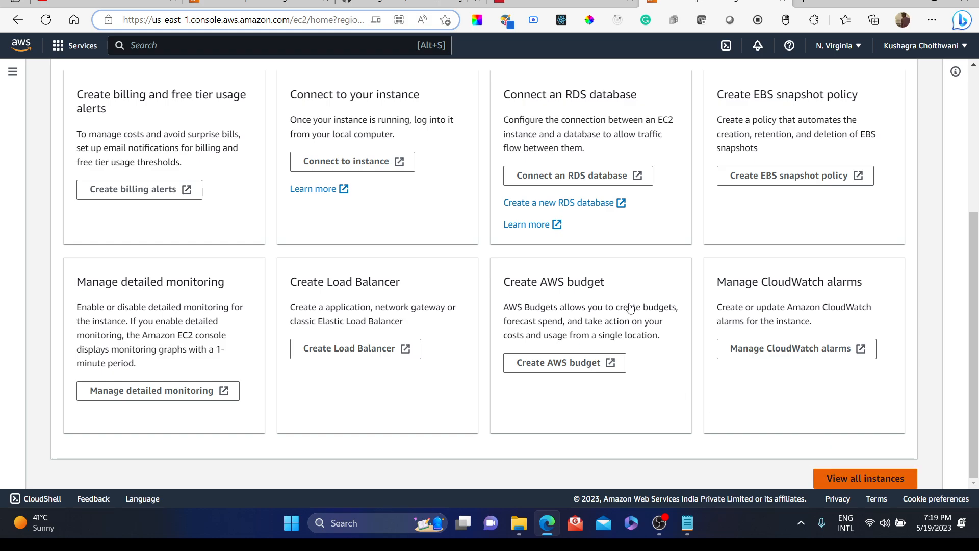
left_click(828, 477)
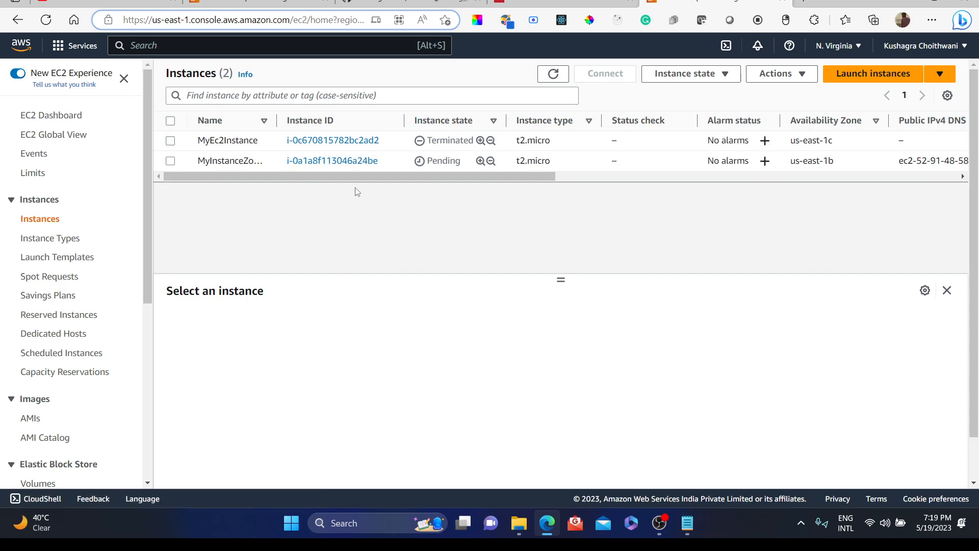
left_click_drag(343, 176, 351, 195)
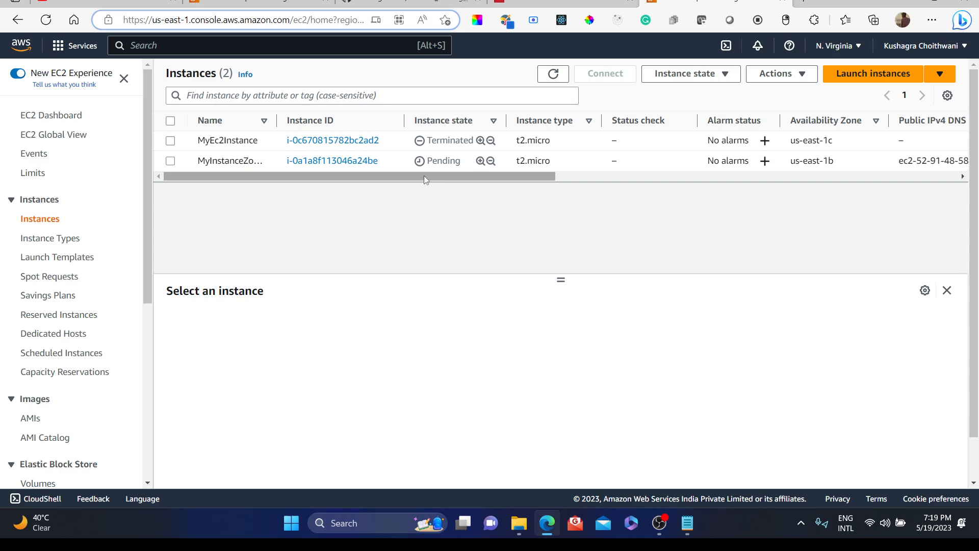
left_click_drag(424, 175, 377, 172)
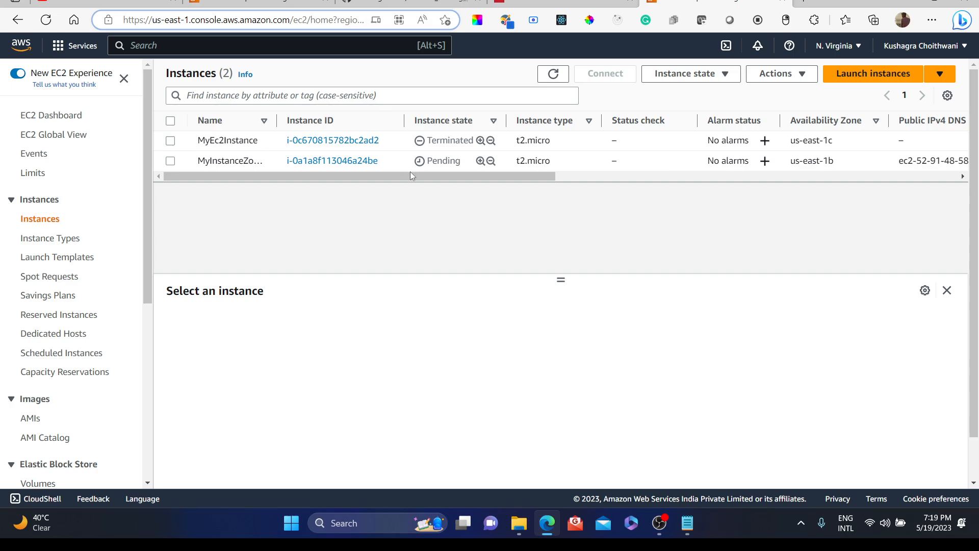
left_click(45, 20)
left_click(45, 20)
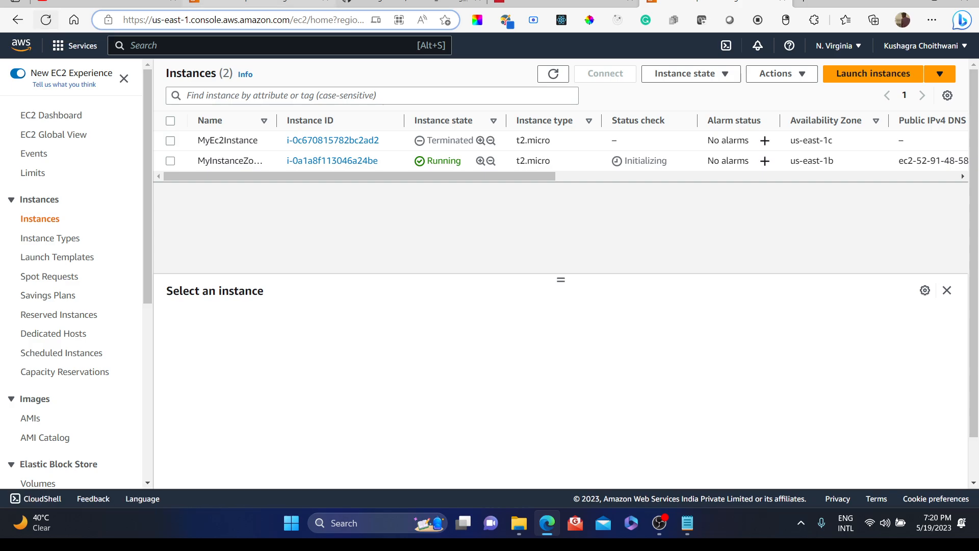
Step: Scroll across the instance list columns to inspect the new instance's public IP, security group and key pair
scroll(487, 151, "right", 5)
scroll(486, 152, "right", 6)
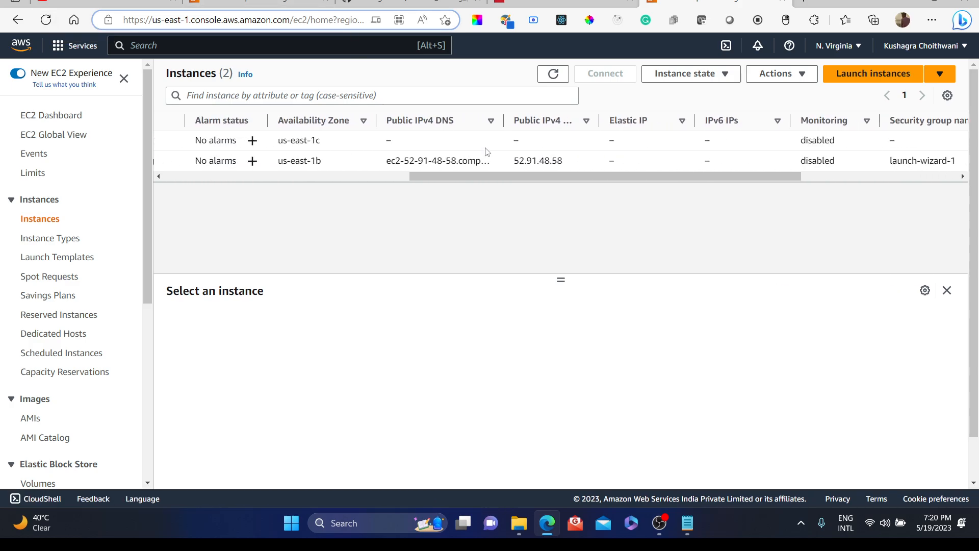
scroll(487, 152, "left", 3)
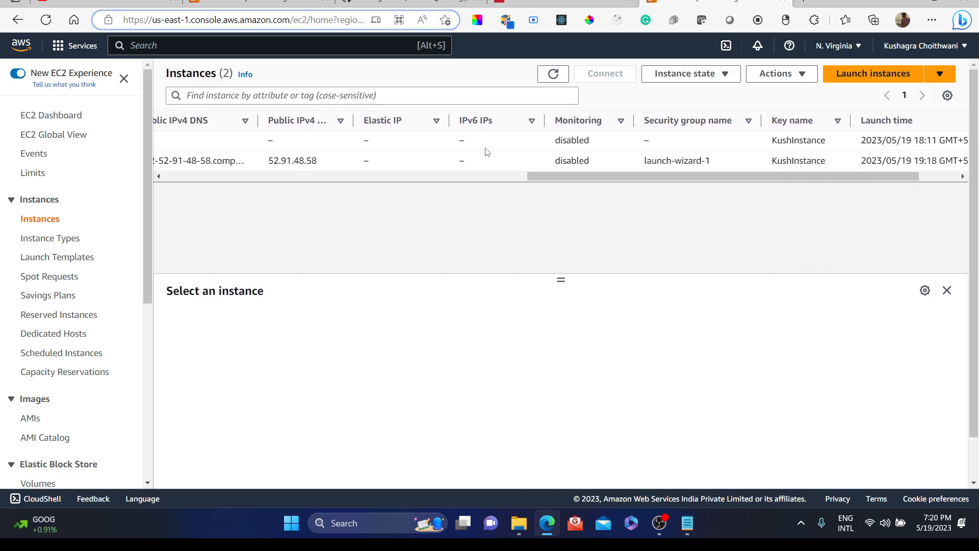
scroll(486, 151, "right", 3)
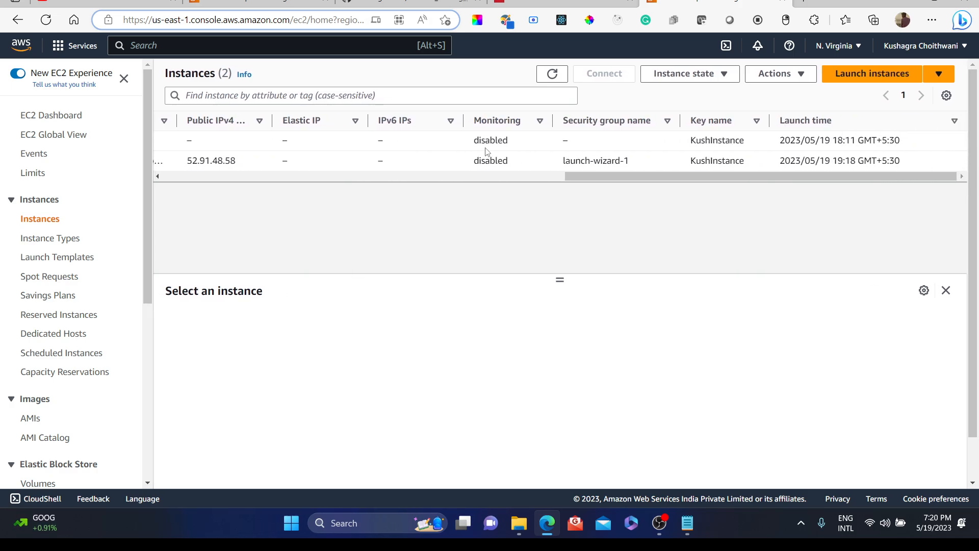
scroll(487, 152, "left", 1)
scroll(487, 151, "left", 10)
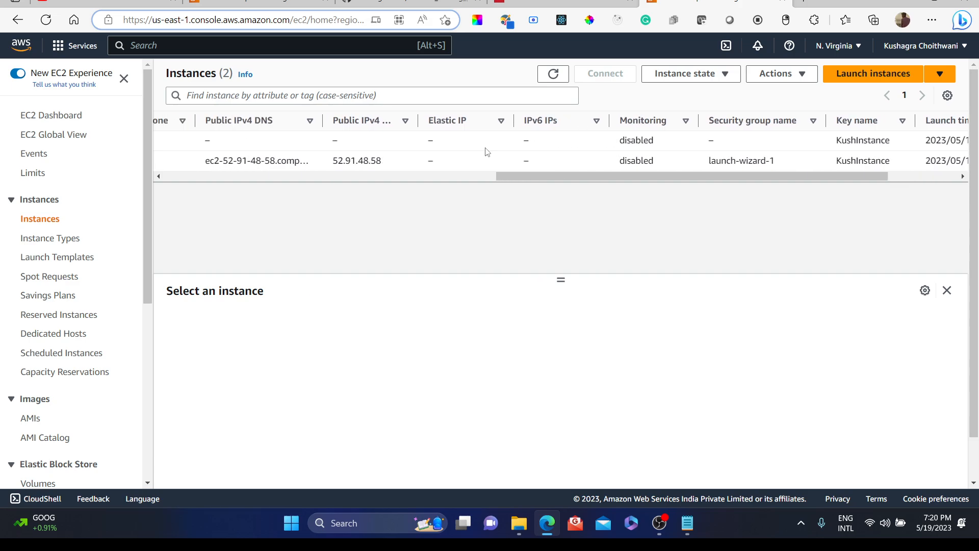
scroll(487, 151, "left", 10)
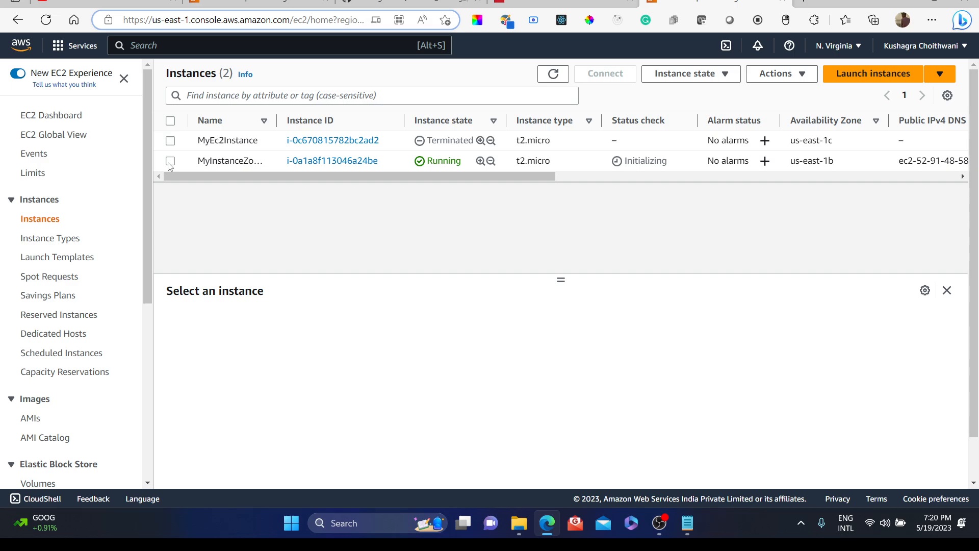
Step: Refresh the instance list and toggle the selection checkbox of the MyInstanceZomato instance
left_click(45, 21)
left_click(48, 21)
left_click(171, 161)
left_click(171, 161)
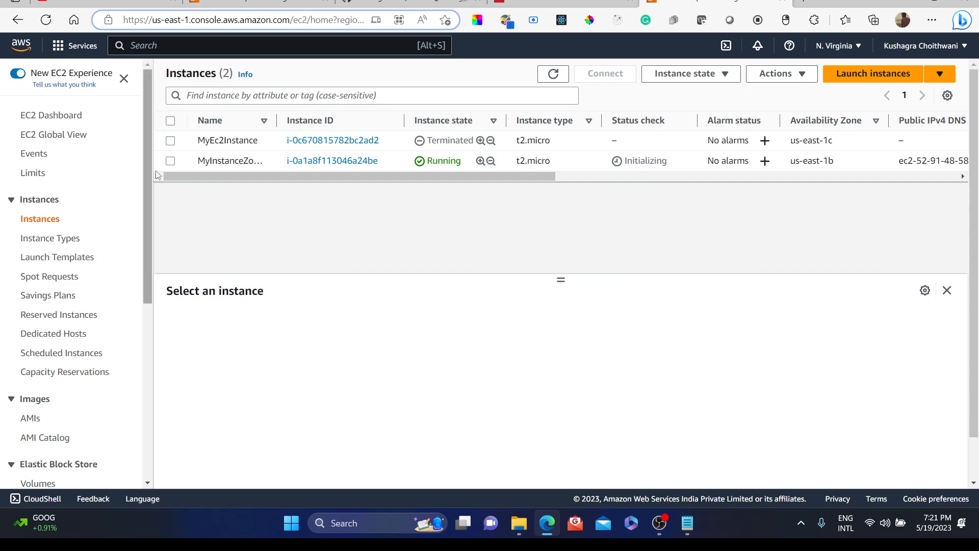
Step: Select the MyInstanceZomato instance and open its Connect to instance page
left_click(170, 162)
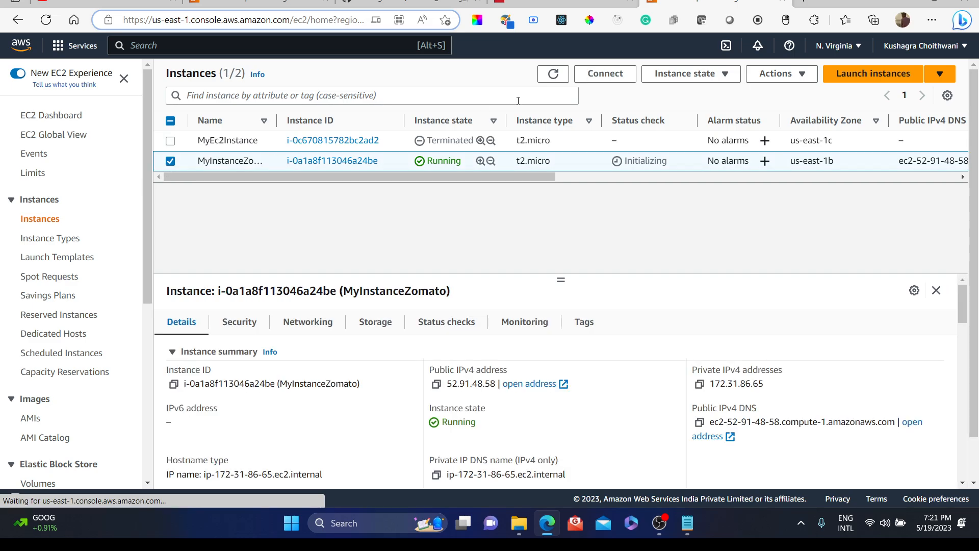
left_click(605, 74)
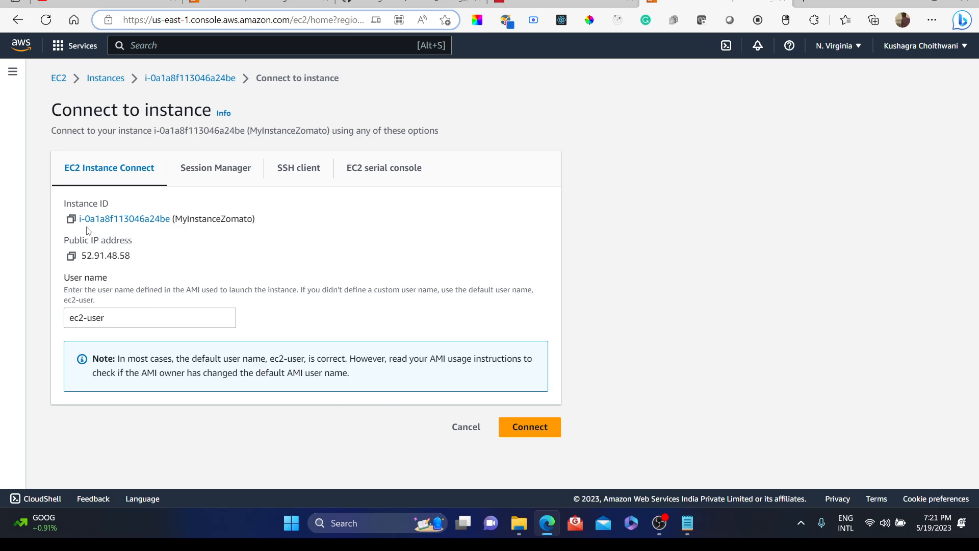
Step: Review the Session Manager, SSH client and EC2 serial console connection options for the instance
left_click(214, 169)
left_click(300, 172)
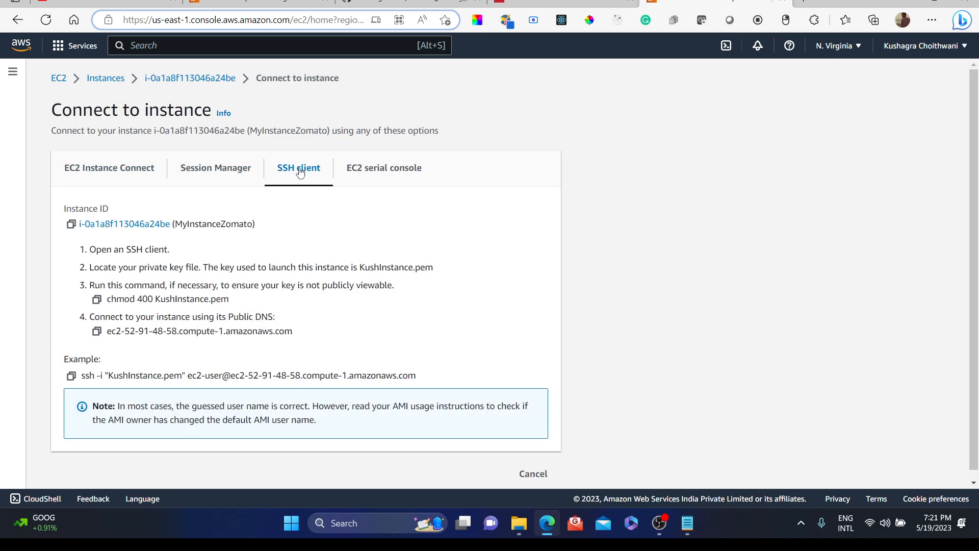
left_click(366, 178)
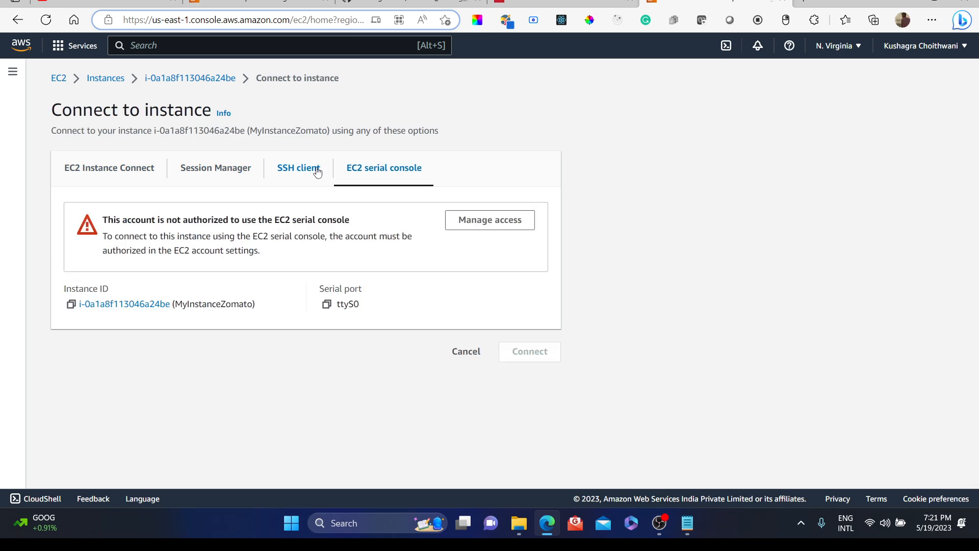
left_click(316, 172)
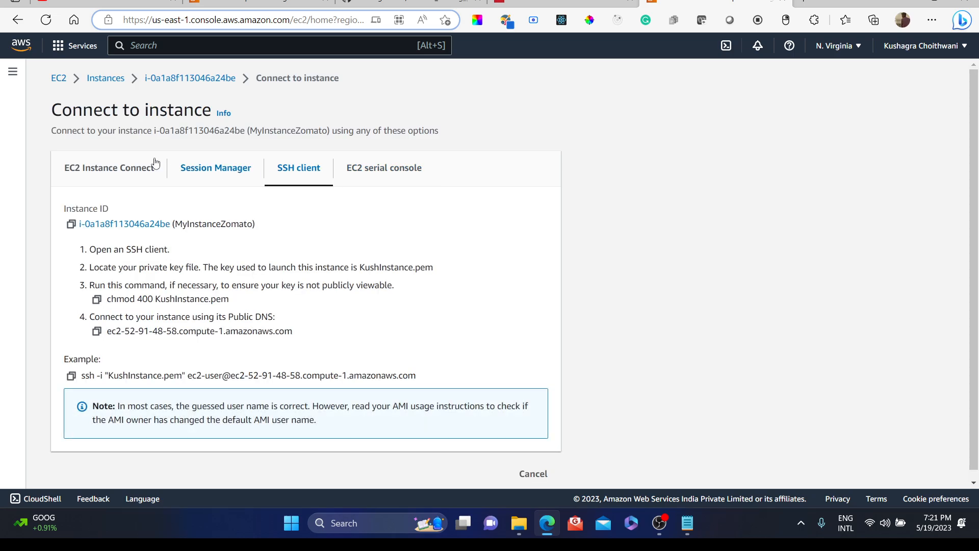
left_click(129, 163)
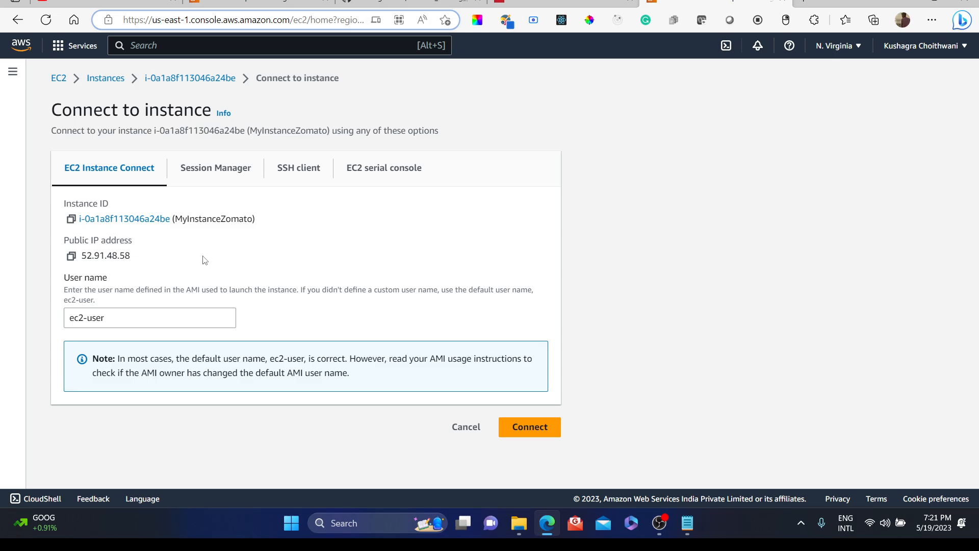
left_click(304, 162)
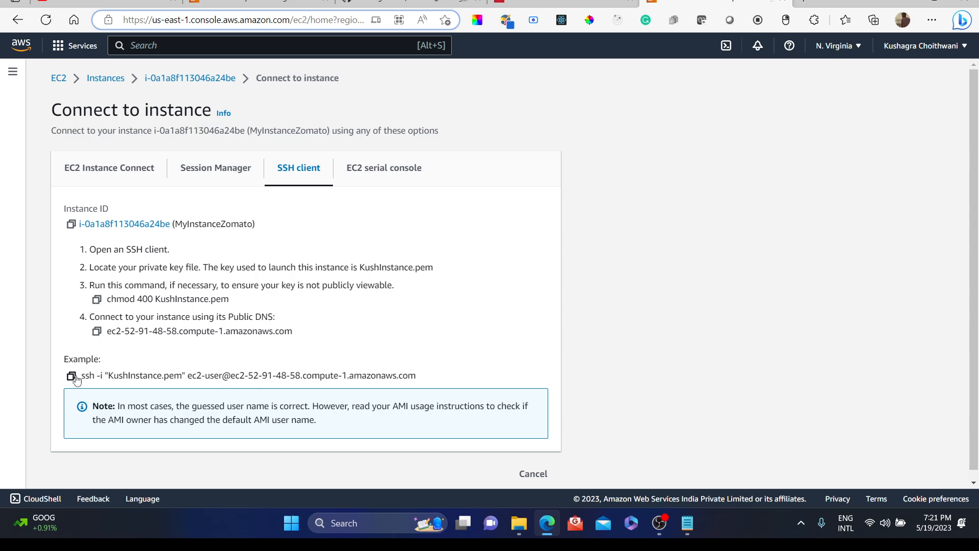
Step: Connect to the instance through EC2 Instance Connect with user name ec2-user
left_click(89, 176)
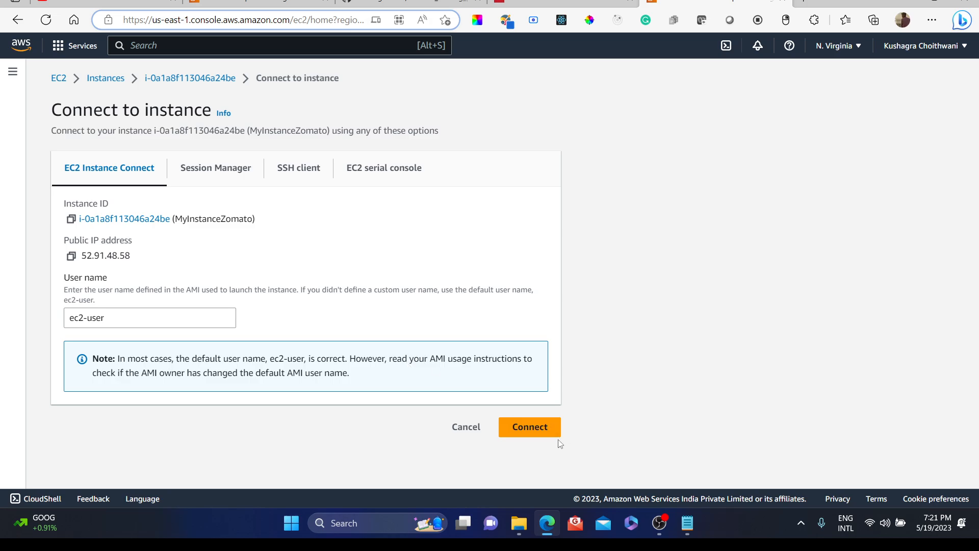
left_click(543, 436)
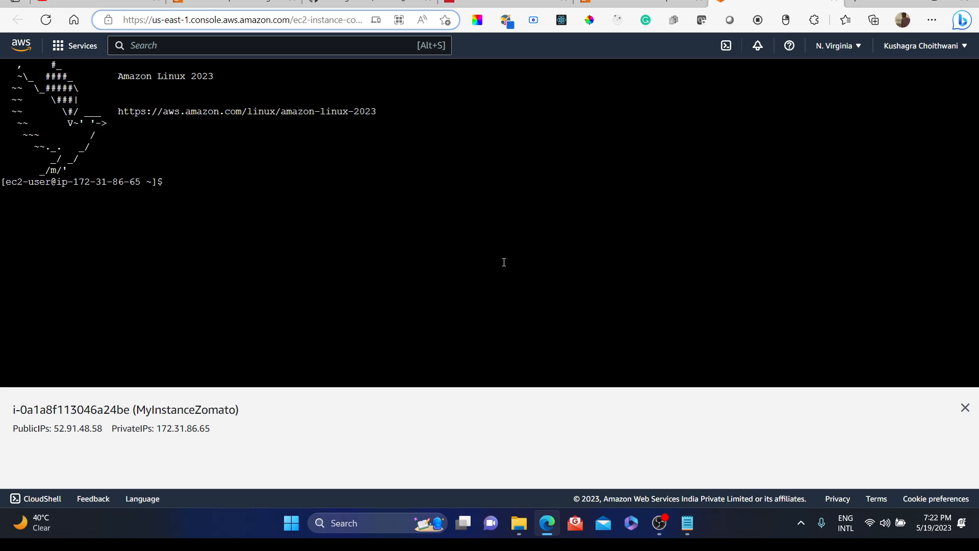
Step: Return to the console tab, go back to the instance list and reload the page
left_click(637, 3)
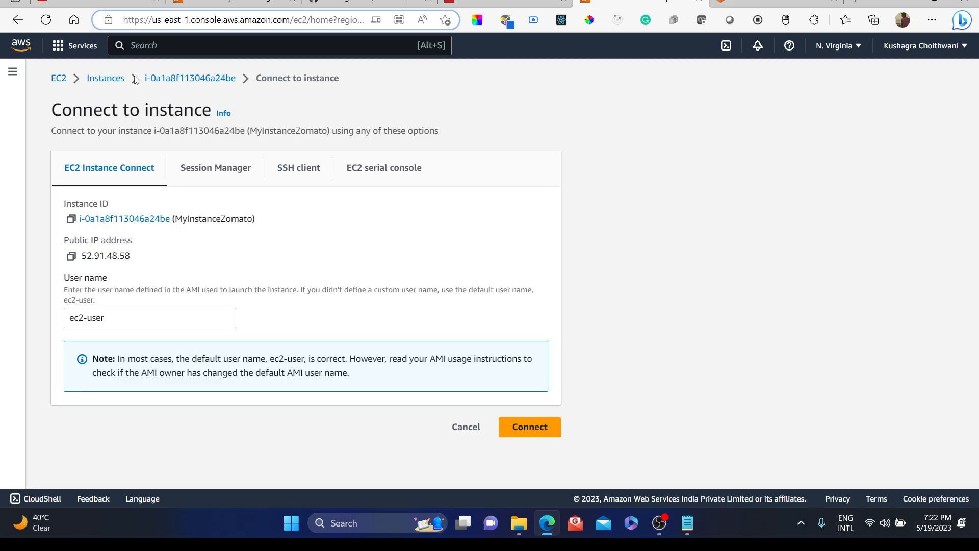
left_click(171, 78)
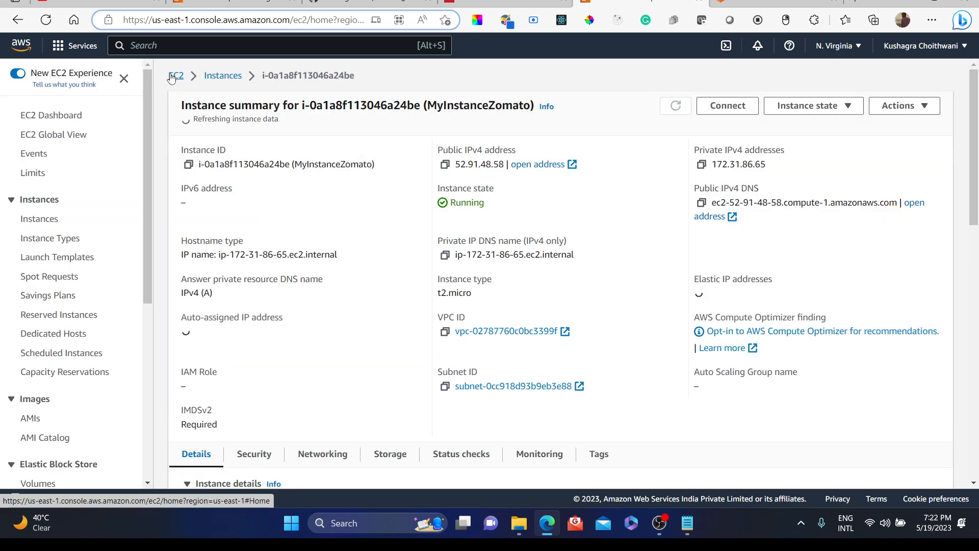
left_click(221, 80)
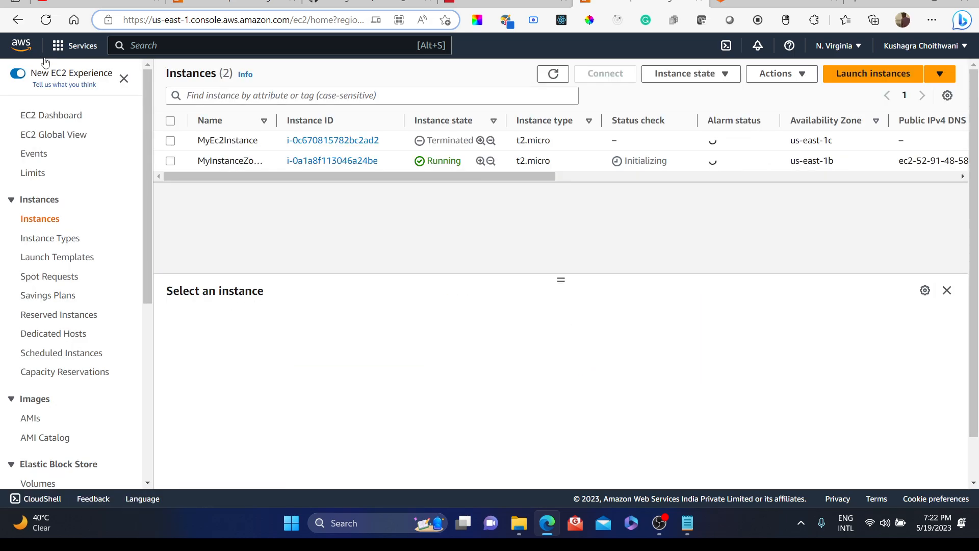
left_click(44, 20)
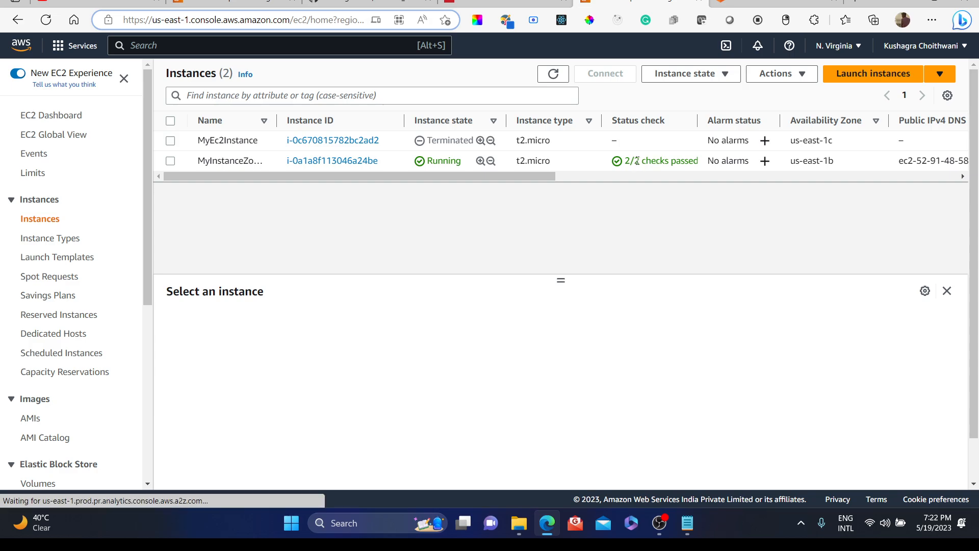
Step: Switch to the instance terminal and become root with sudo su -
key("ctrl+Tab")
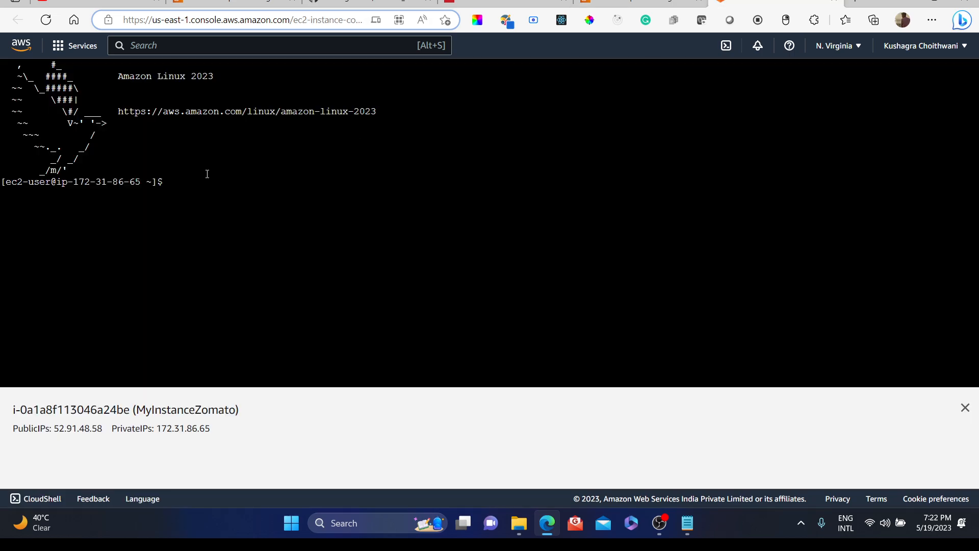
type("sud")
key("BackSpace")
key("BackSpace")
key("BackSpace")
type("udi")
key("BackSpace")
type("o su -")
key("Return")
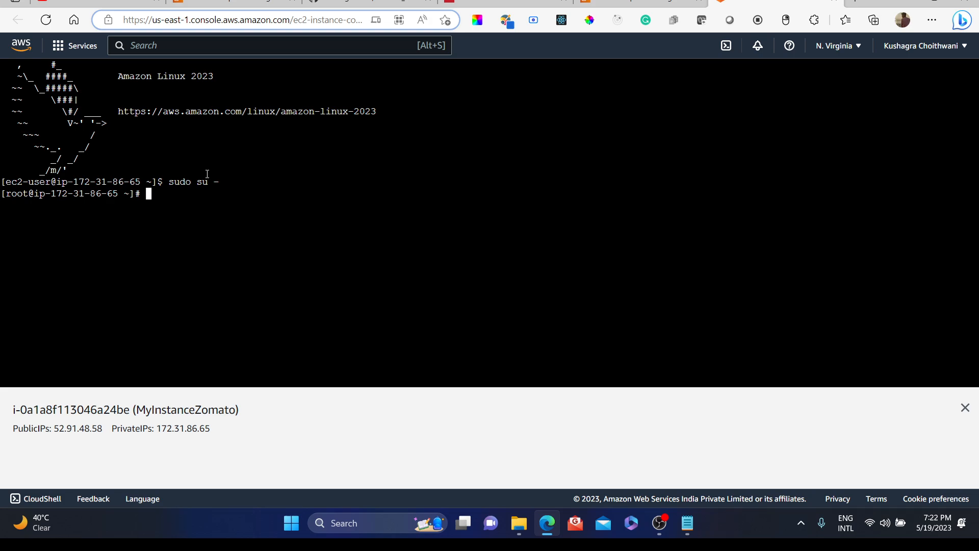
Step: Update the system packages with yum update -y
left_click_drag(165, 182, 157, 182)
left_click(140, 193)
type("yum udate")
key("BackSpace")
key("BackSpace")
key("BackSpace")
key("BackSpace")
key("BackSpace")
key("BackSpace")
type("padte")
key("BackSpace")
key("BackSpace")
key("BackSpace")
key("BackSpace")
key("BackSpace")
key("BackSpace")
type("update -y")
key("Return")
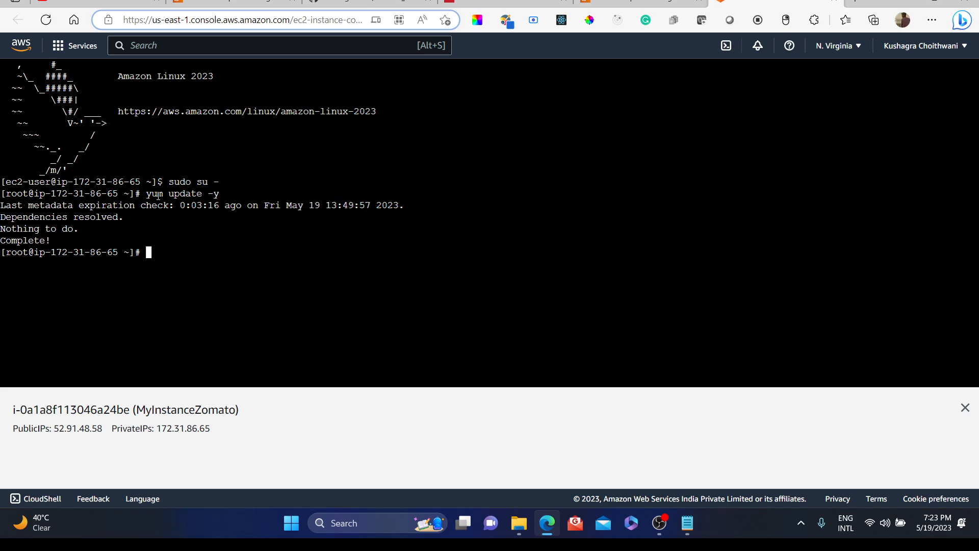
Step: Install the Apache web server with yum install -y httpd
type("yum ")
type("intsall")
key("BackSpace")
key("BackSpace")
key("BackSpace")
key("BackSpace")
key("BackSpace")
type("stall")
type("-y httpd")
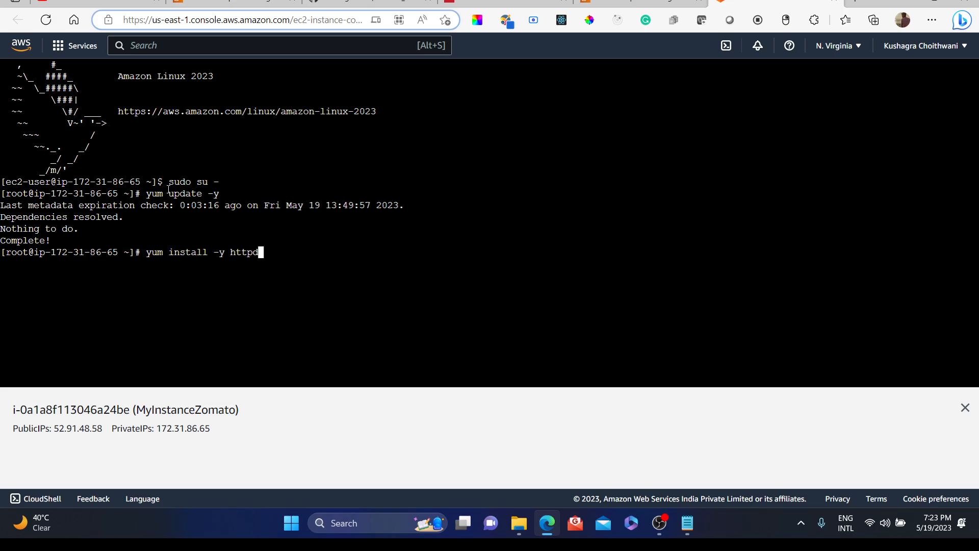
key("Return")
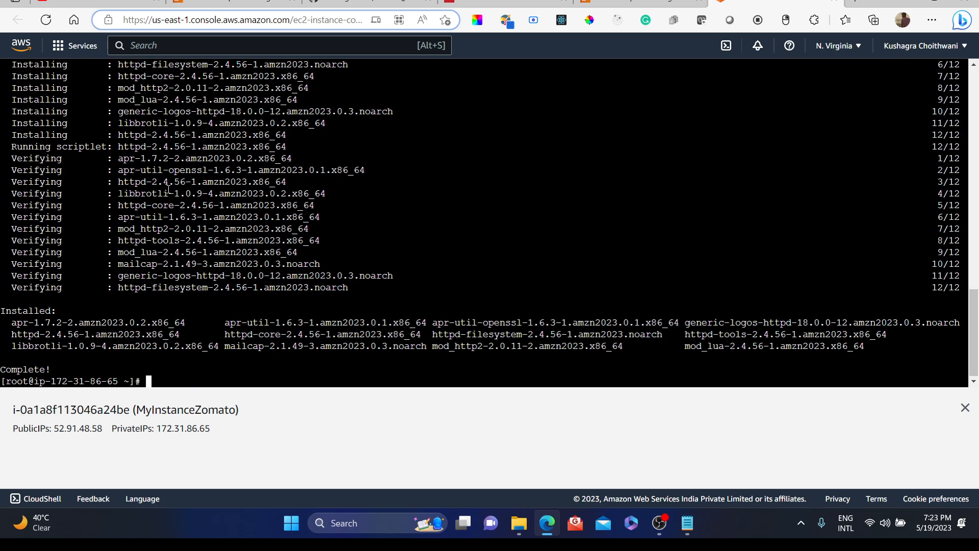
Step: Clear the terminal screen
type("clae")
key("BackSpace")
key("BackSpace")
key("BackSpace")
type("lear")
key("Return")
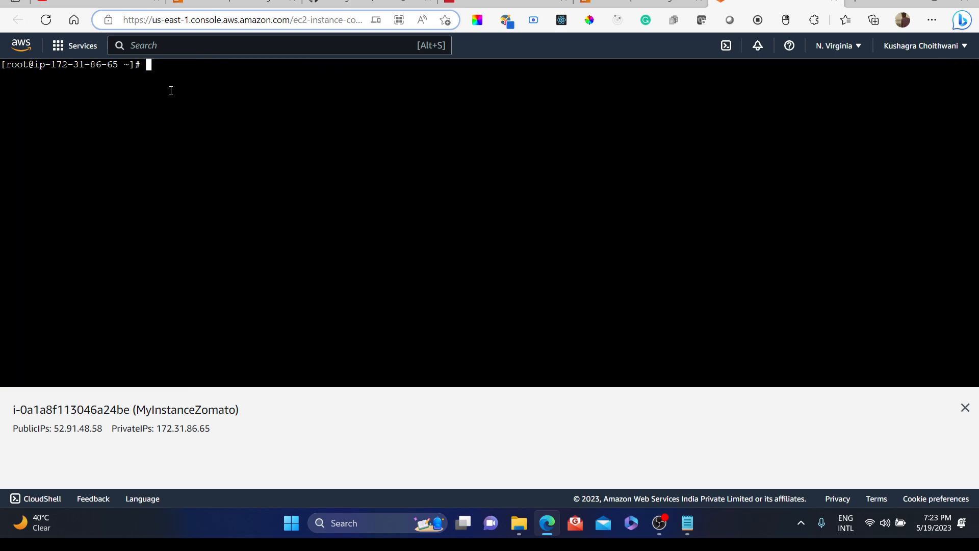
Step: Try to check the httpd service status with a misspelled sytemctl status httpd command
type("sytemctl status httpd")
key("Return")
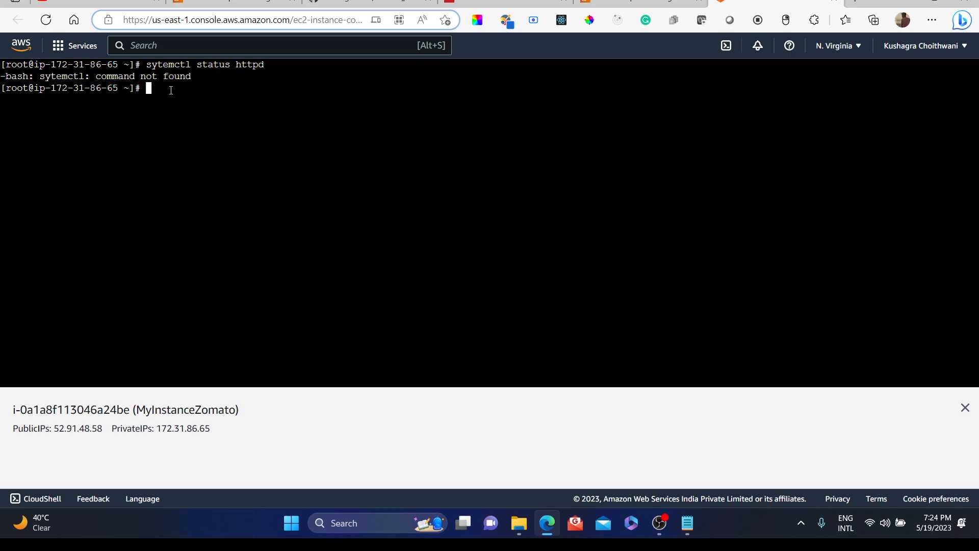
Step: Recall the last command, correct it to systemctl status httpd and run it
key("Up")
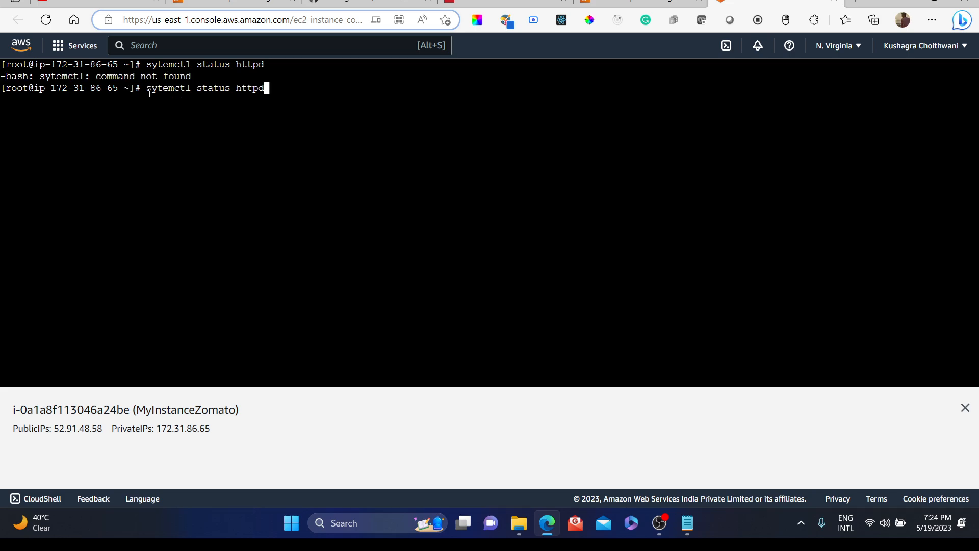
key("Left")
key("Left")
key("Left")
key("Left")
key("Left")
key("Left")
key("Right")
key("Left")
key("Left")
key("Left")
key("Left")
key("Left")
key("Left")
key("Left")
key("Left")
key("Left")
key("Left")
key("Left")
key("Left")
key("Left")
key("Left")
key("Left")
key("Left")
key("Right")
key("Right")
key("Right")
type("s")
key("Left")
key("Right")
key("BackSpace")
key("Left")
type("s")
key("Right")
key("Right")
key("Right")
key("Right")
key("Right")
key("Right")
key("Right")
key("Right")
key("Right")
key("Right")
key("Right")
key("Right")
key("Right")
key("Right")
key("Right")
key("Right")
key("Right")
key("Right")
key("Right")
key("Return")
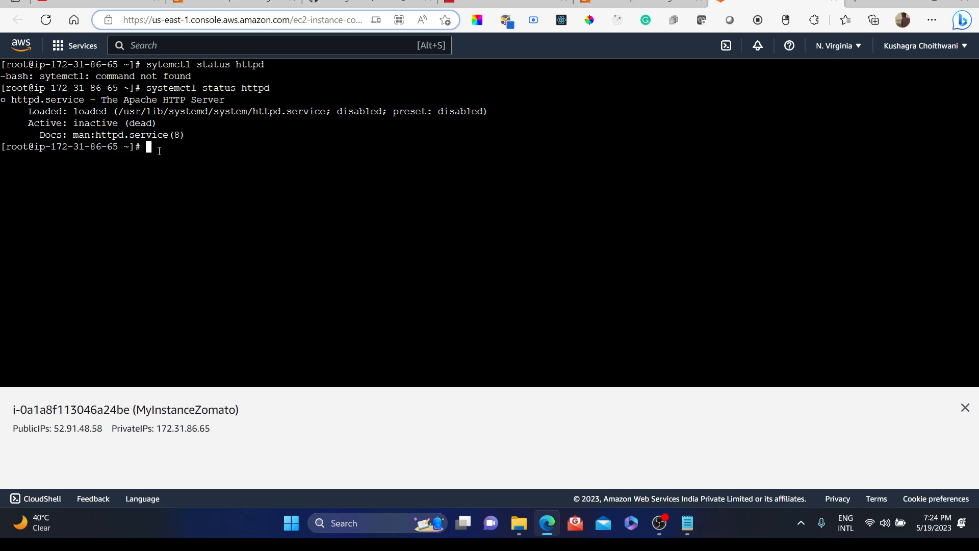
Step: Create a directory named temp, change into it and list its contents
type("mkdir temp")
key("Return")
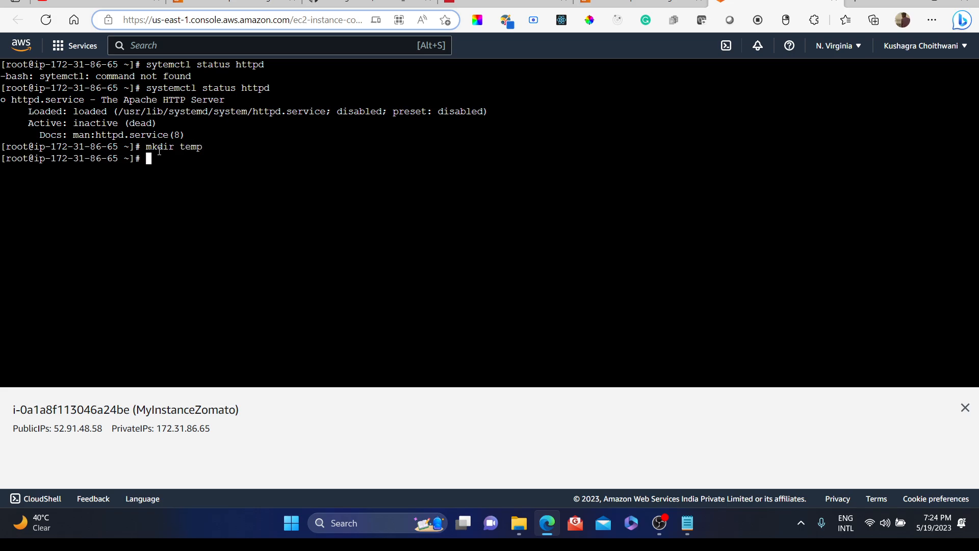
type("cd temp")
key("Return")
type("ls")
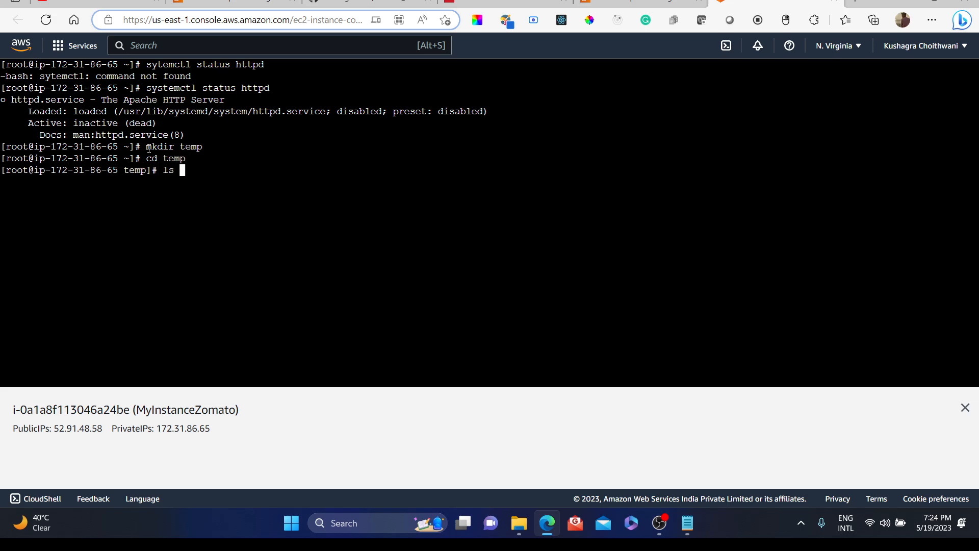
key("Return")
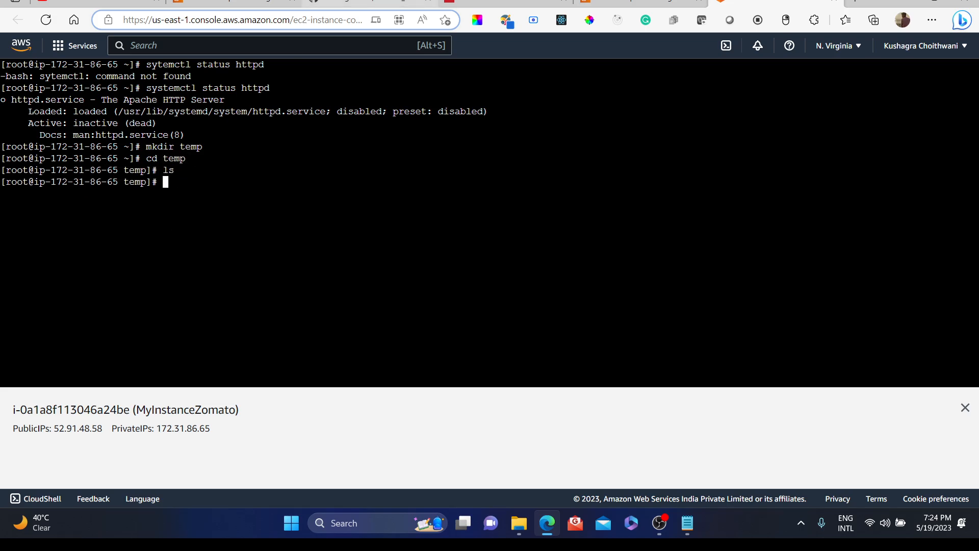
Step: Copy the Download ZIP link of the Zomato_landing_page repository on GitHub
left_click(356, 4)
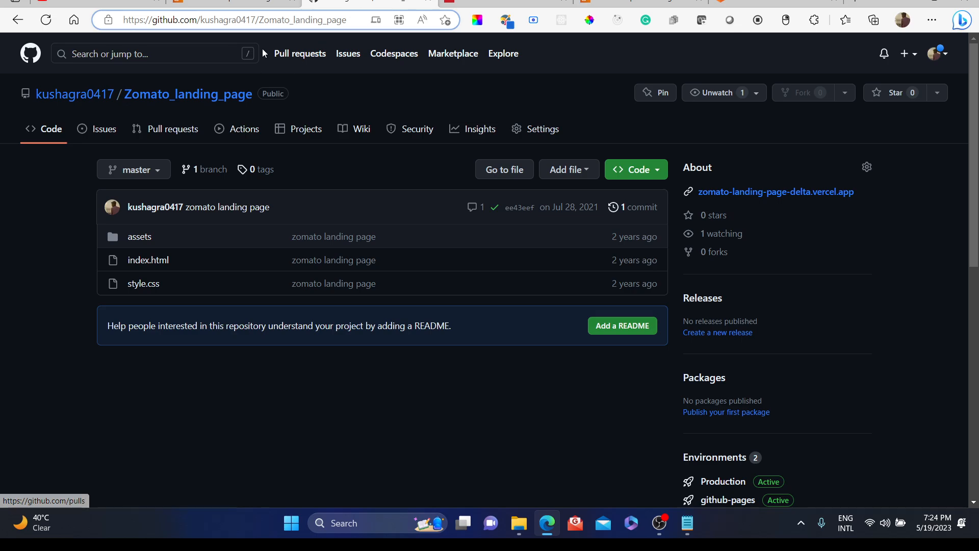
left_click(640, 170)
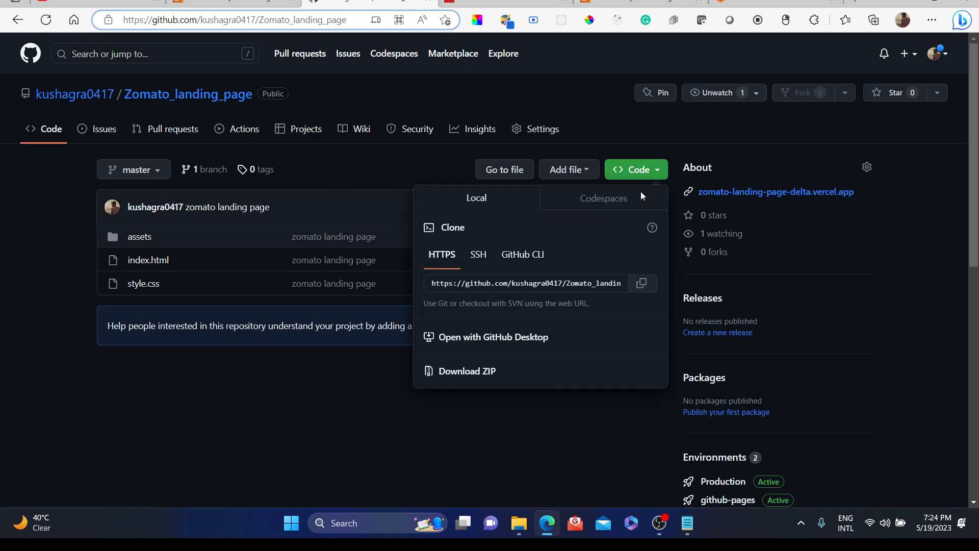
right_click(482, 374)
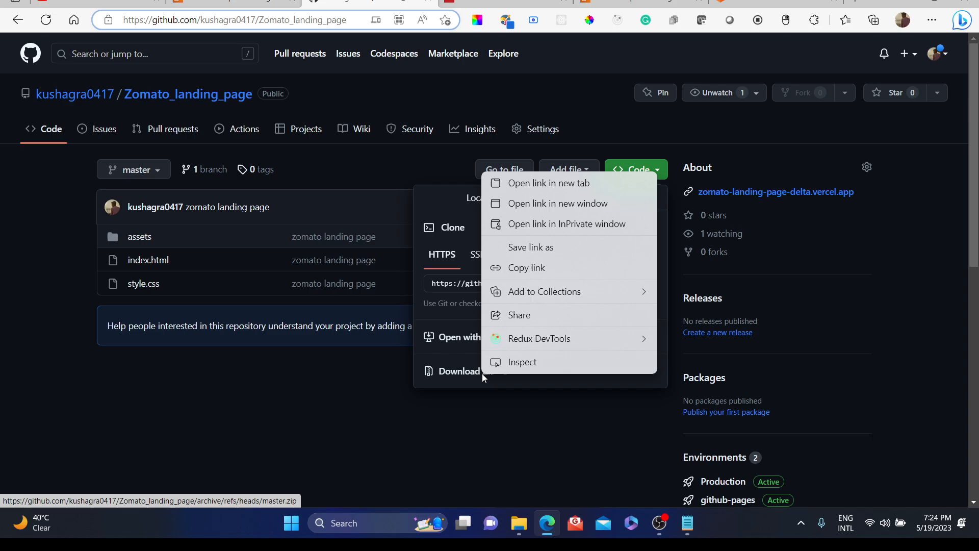
left_click(530, 269)
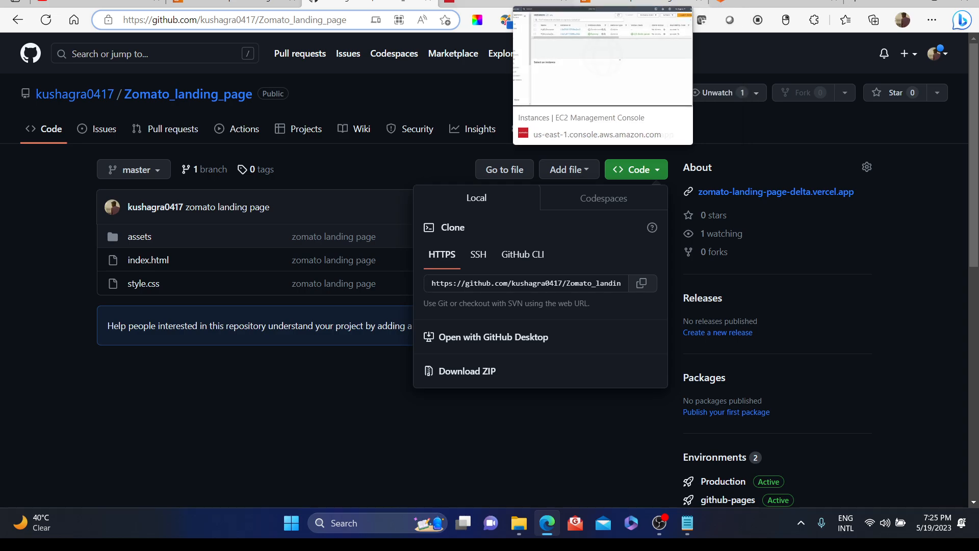
Step: Download the repository ZIP into temp by running wget with the pasted master.zip link
left_click(770, 4)
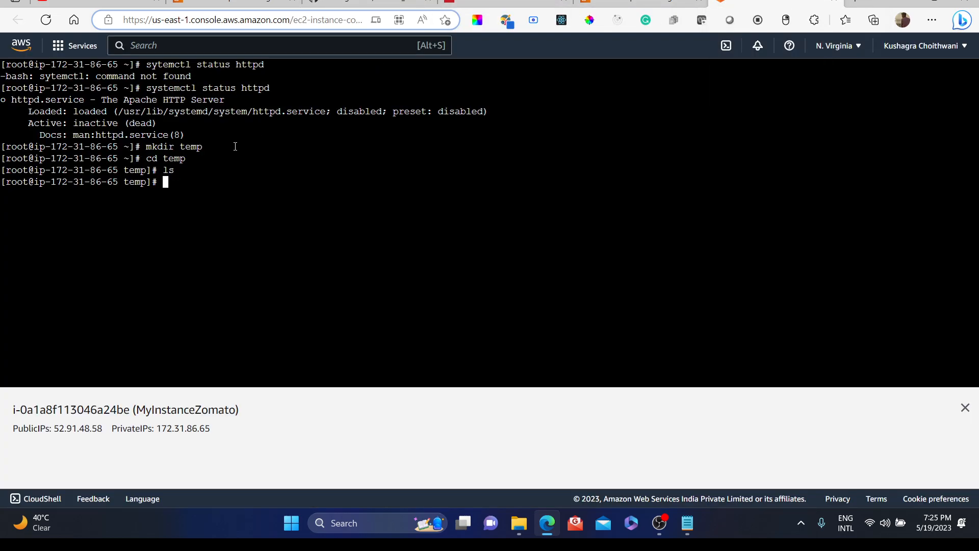
type("wget")
right_click(202, 188)
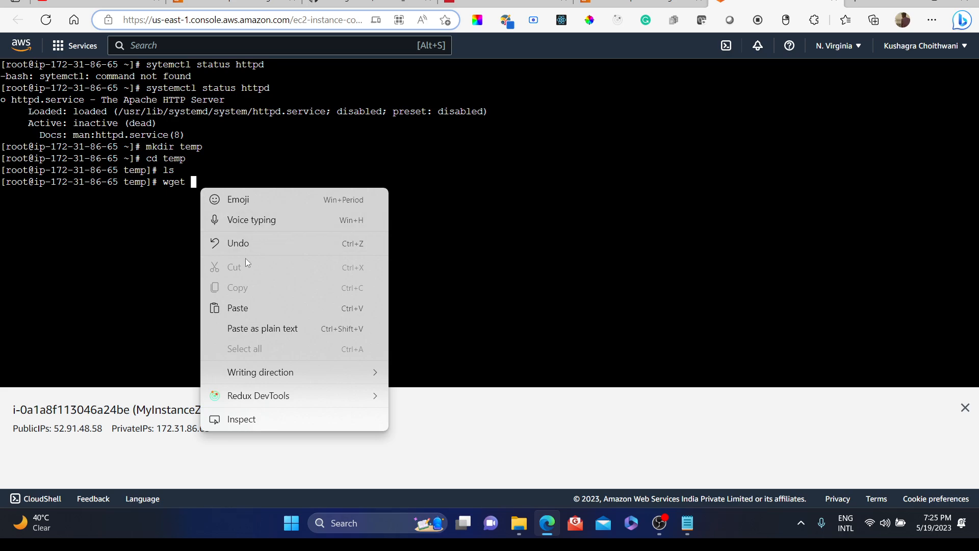
left_click(238, 309)
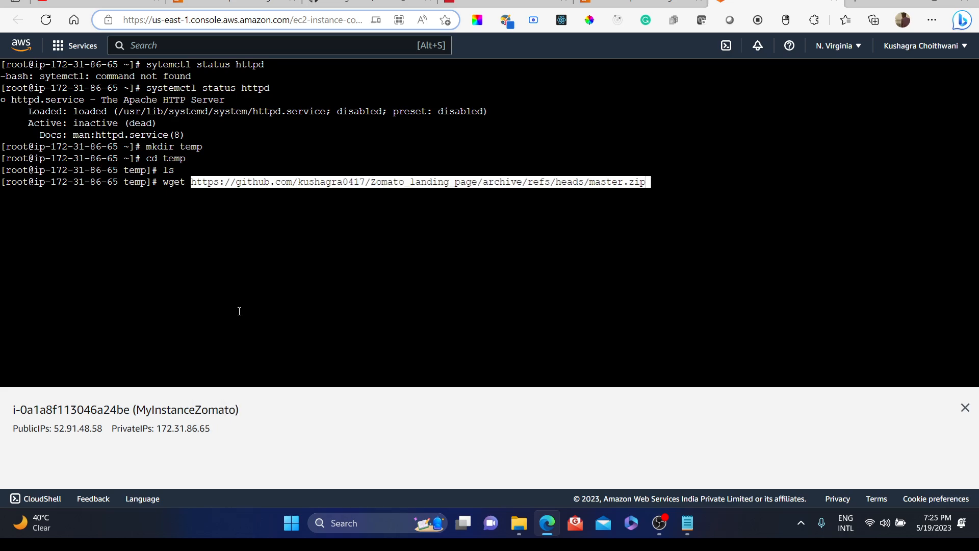
key("Return")
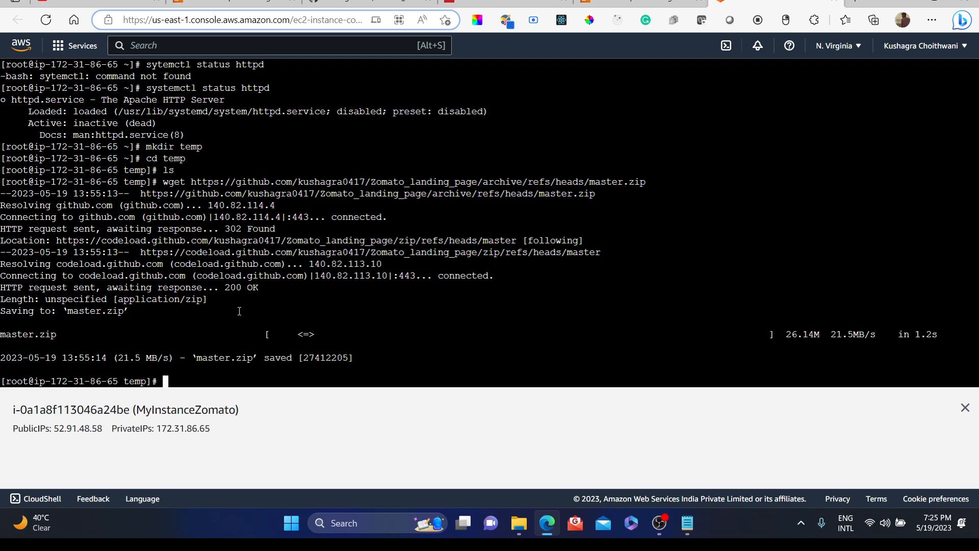
Step: Clear the terminal and list the files in the temp directory
type("clear")
key("Return")
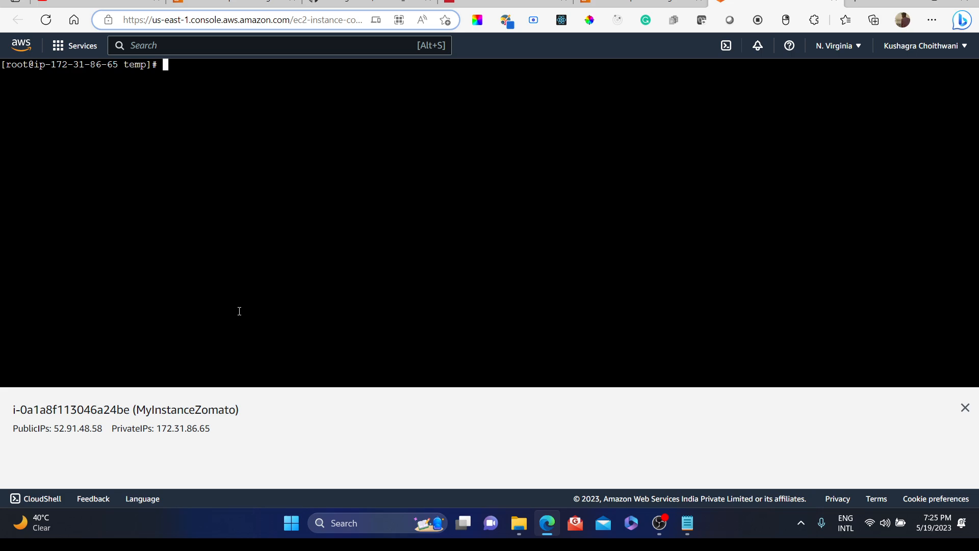
type("ls")
key("Return")
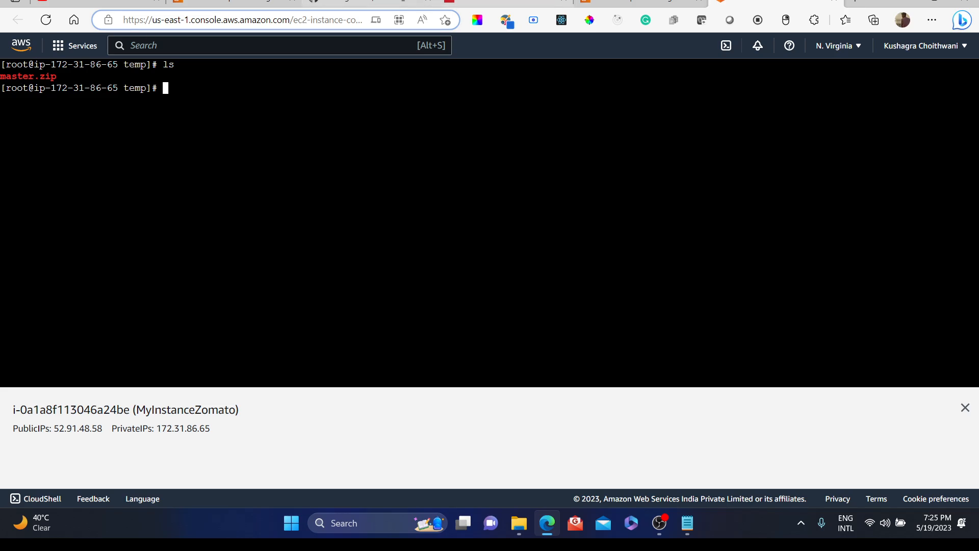
Step: View the live Zomato landing page in the other tab, scrolling through it, then return to the instance terminal
left_click(383, 2)
left_click(505, 2)
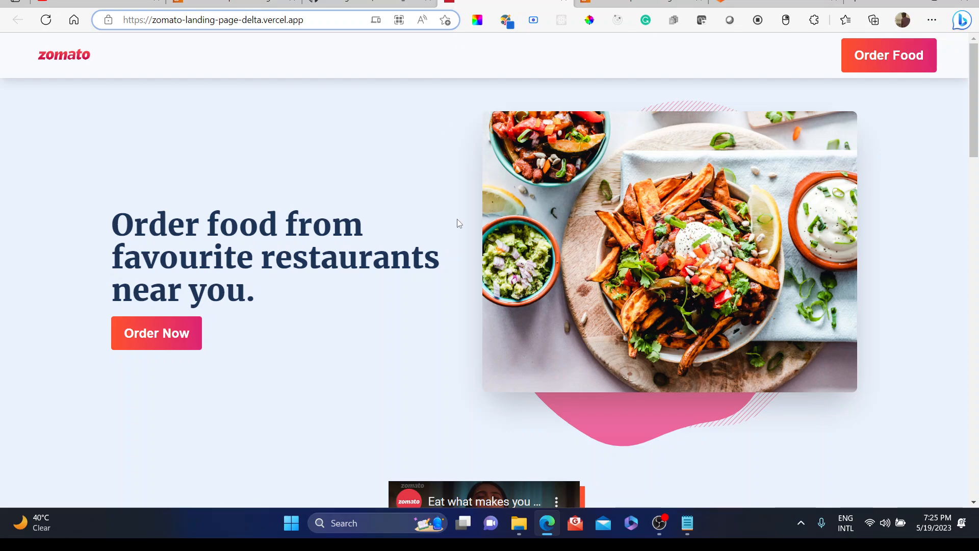
scroll(457, 219, "down", 10)
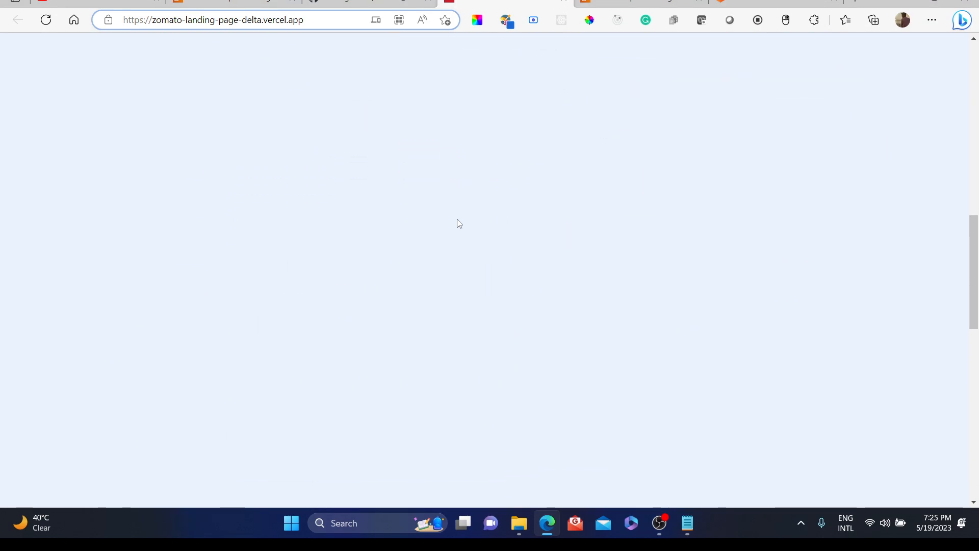
scroll(457, 220, "up", 10)
left_click(759, 2)
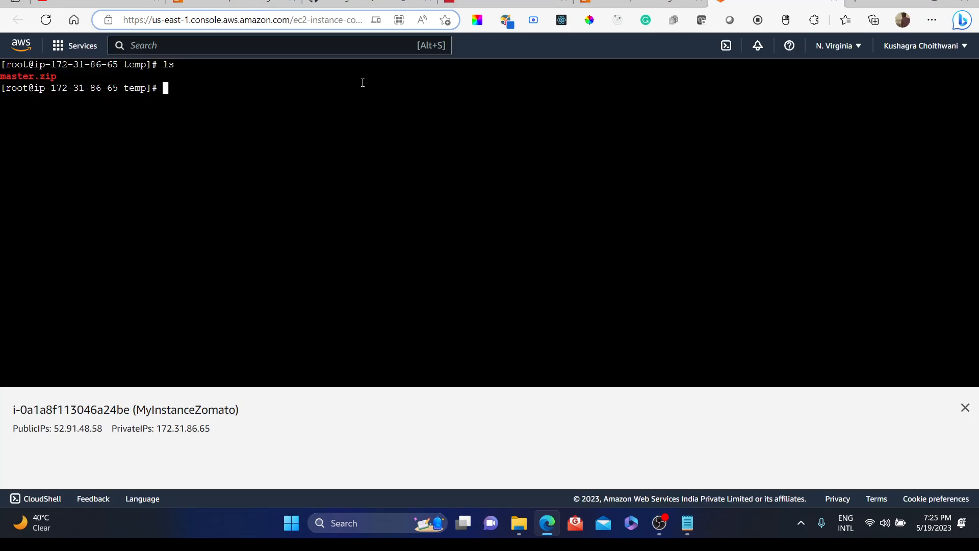
Step: Extract master.zip with unzip and list the temp directory contents
type("unzip master.zip")
key("Return")
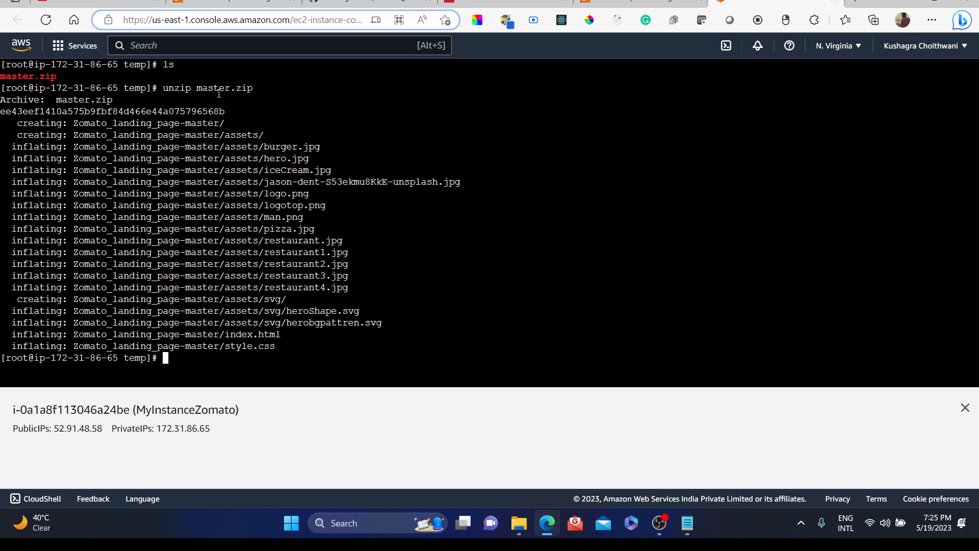
type("ls")
key("Return")
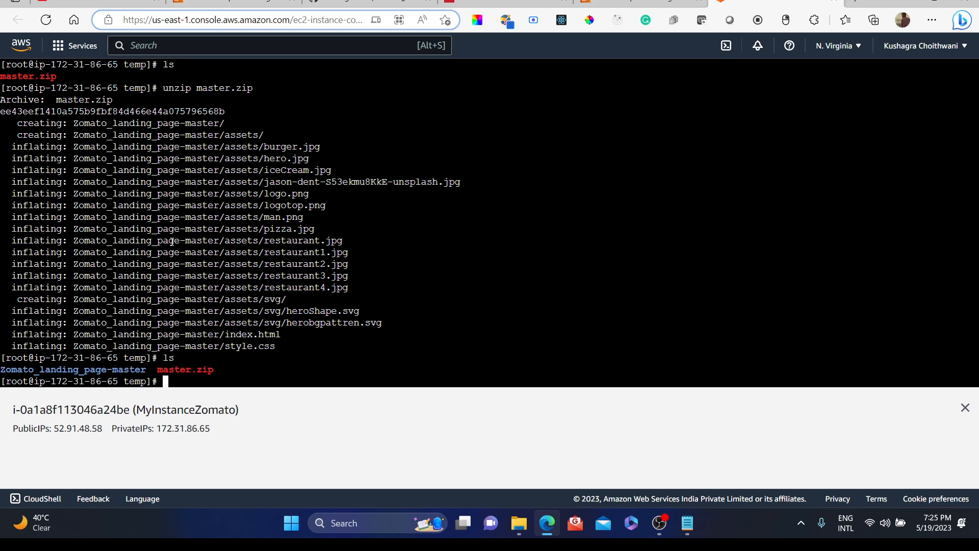
Step: Clear the terminal screen and list the files now present in temp
type("claer")
key("BackSpace")
key("BackSpace")
key("BackSpace")
type("ear")
key("Return")
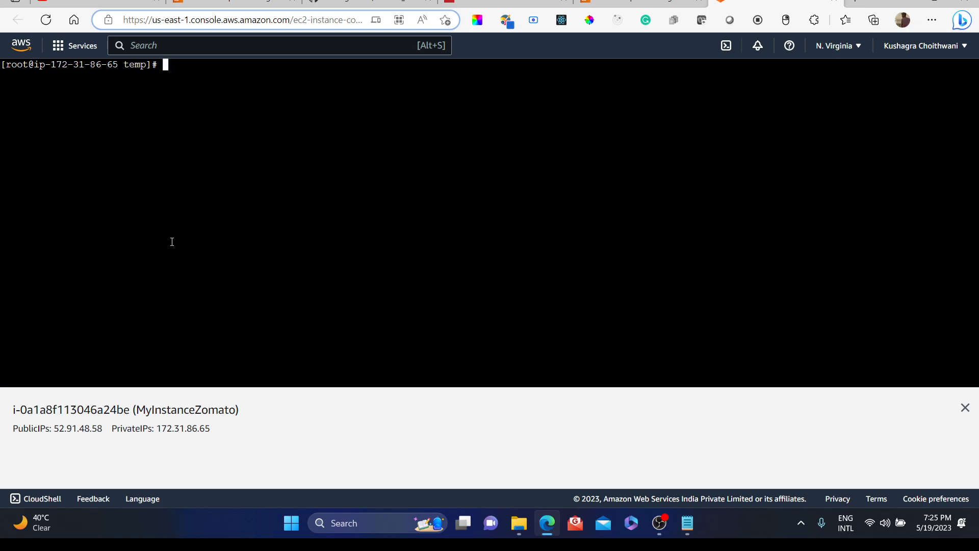
type("ls")
key("Return")
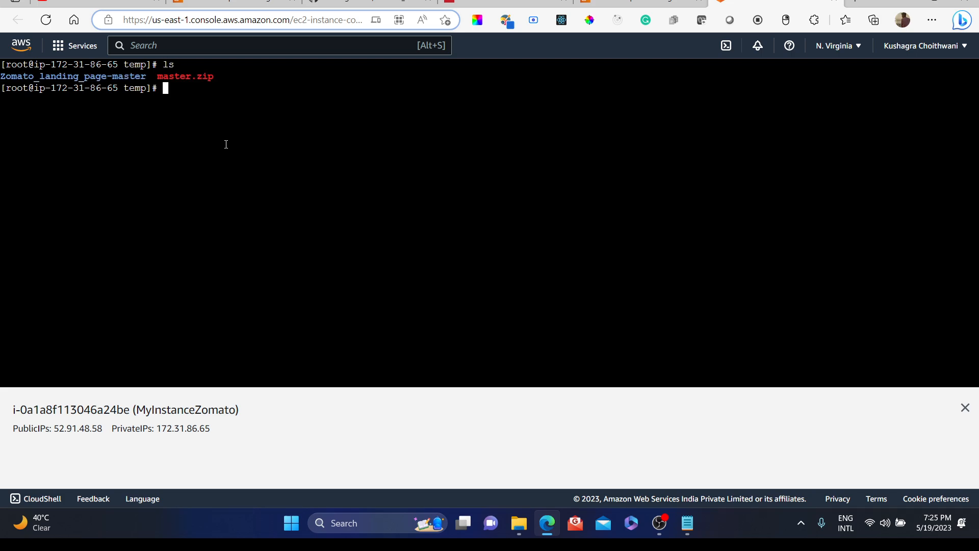
Step: Change into the Zomato_landing_page-master directory and list its files
type("cd Zomato_landign")
key("BackSpace")
key("BackSpace")
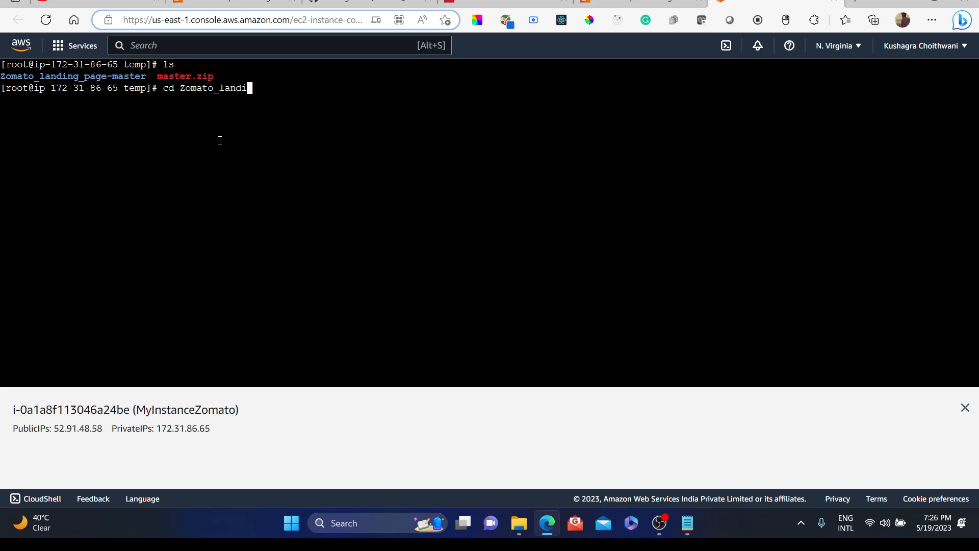
type("ng_page-master")
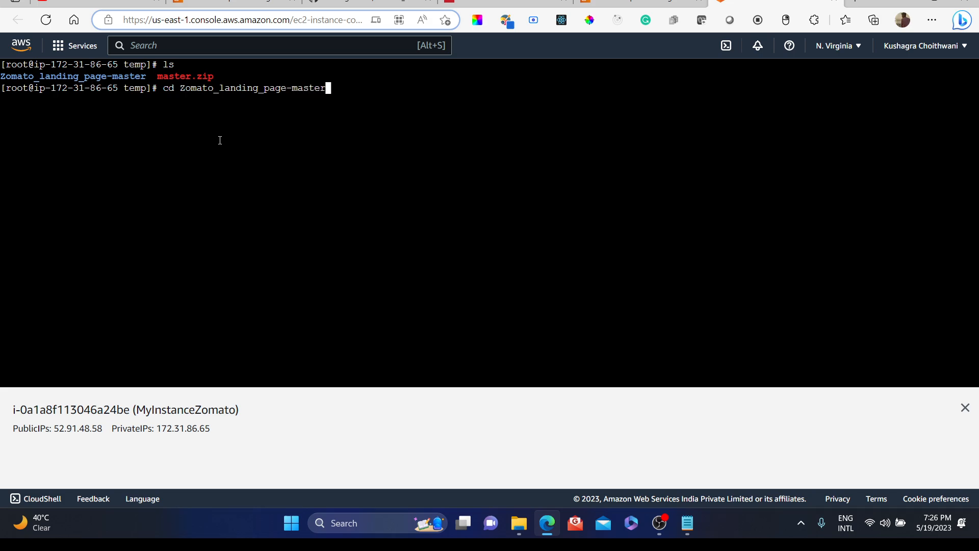
key("Return")
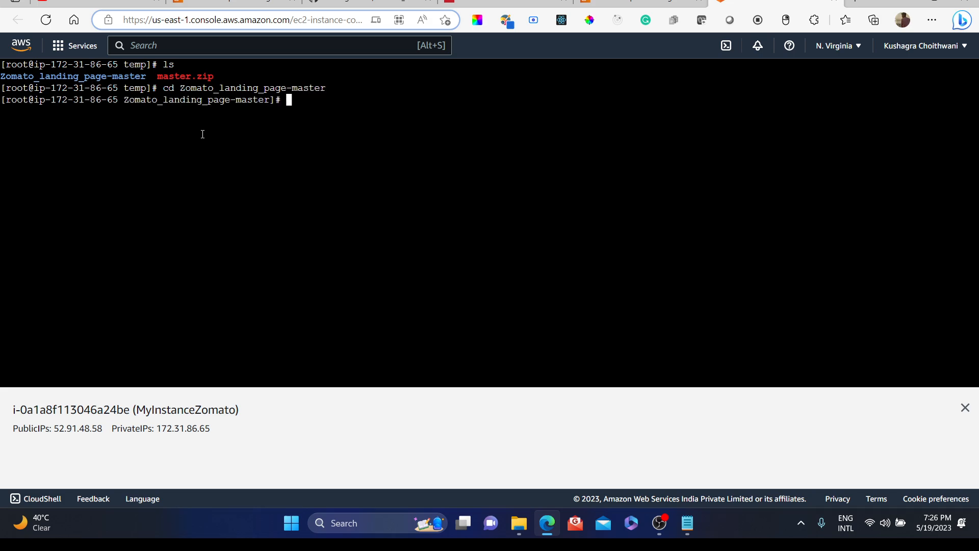
type("ls")
key("Return")
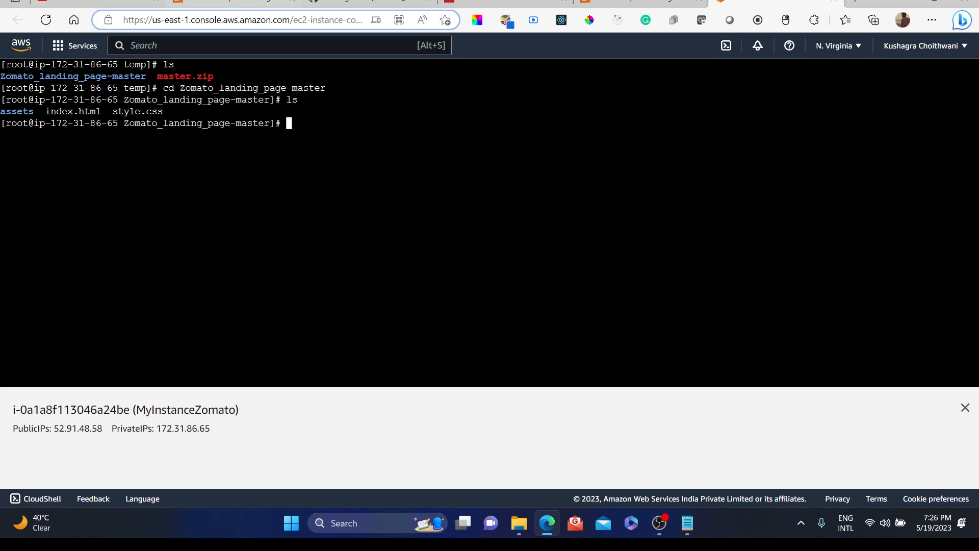
left_click(372, 4)
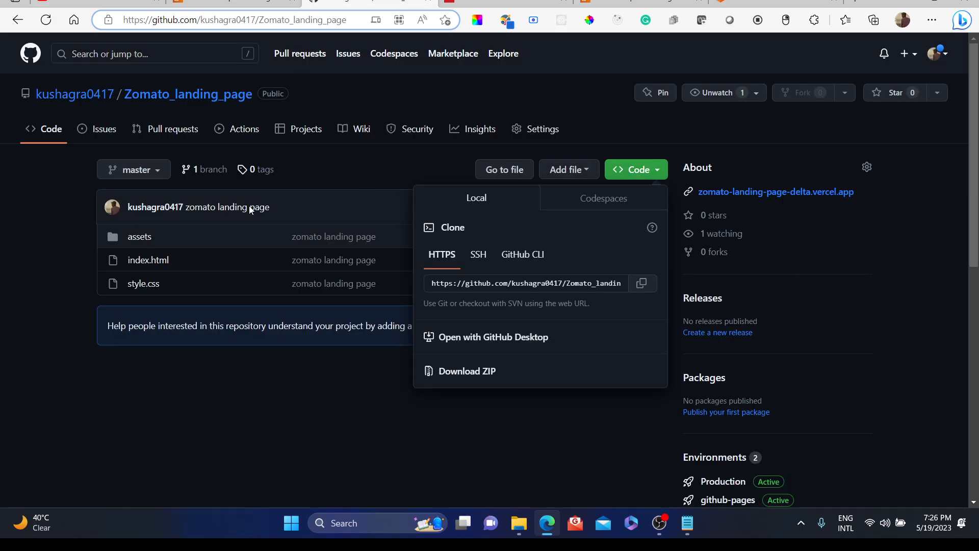
left_click(177, 411)
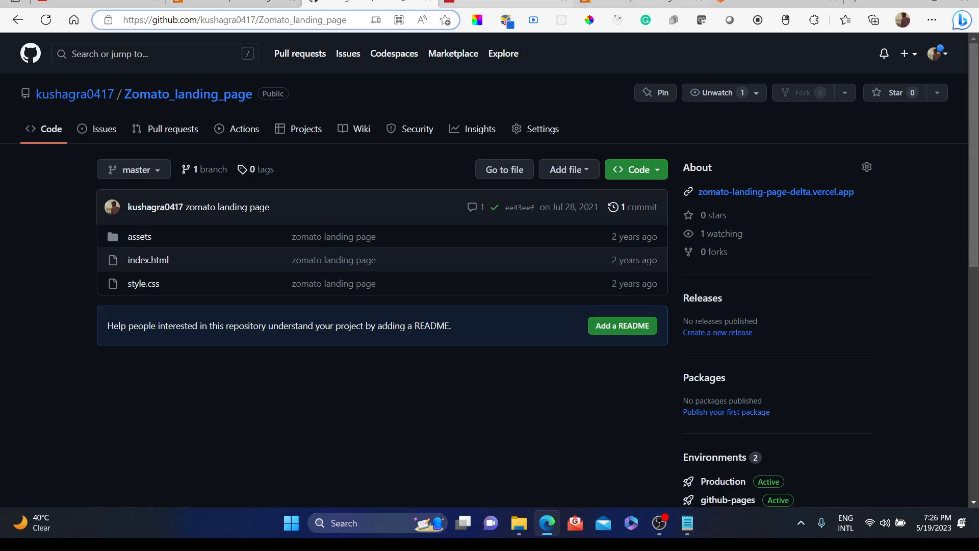
left_click(775, 3)
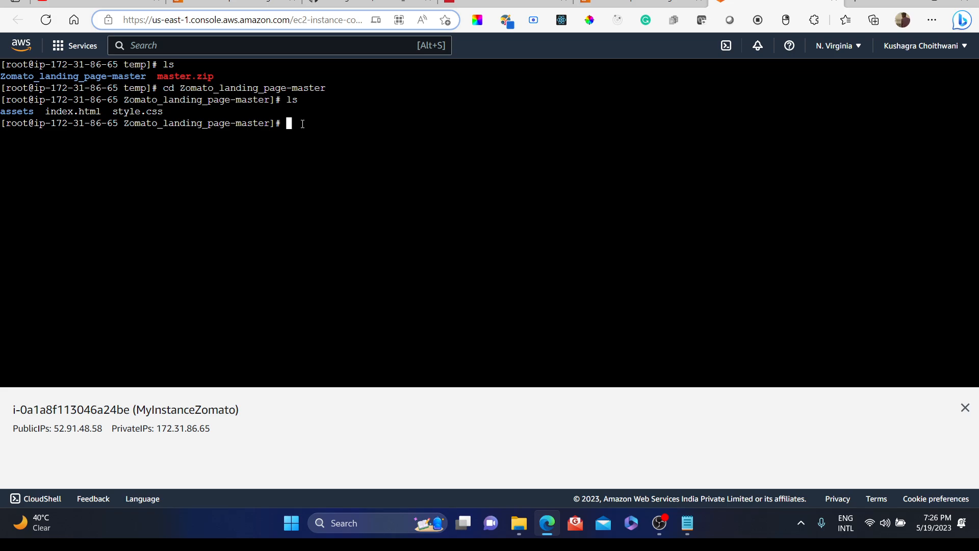
Step: Move all files from Zomato_landing_page-master into /var/www/html with mv, then list the current directory
type("mv * /var/www/html")
key("Return")
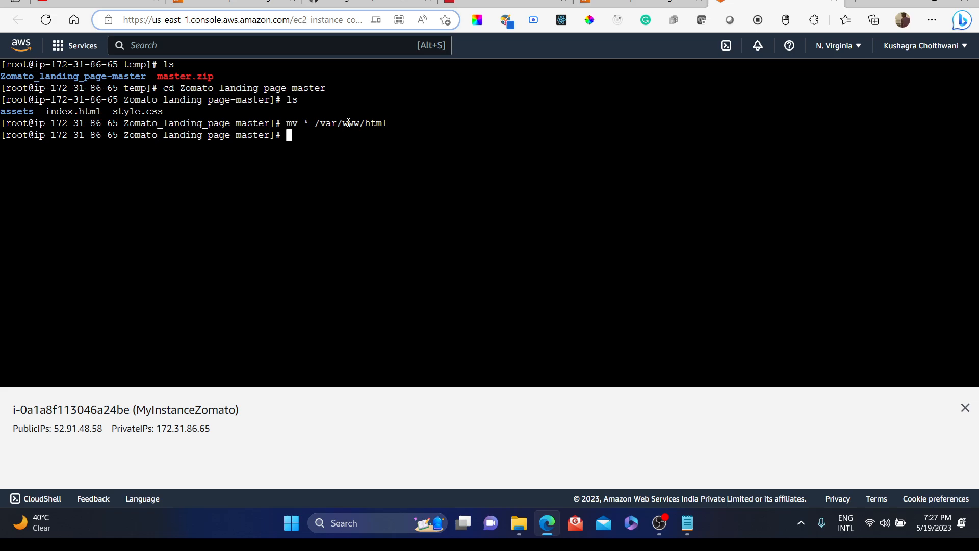
type("ls")
key("Return")
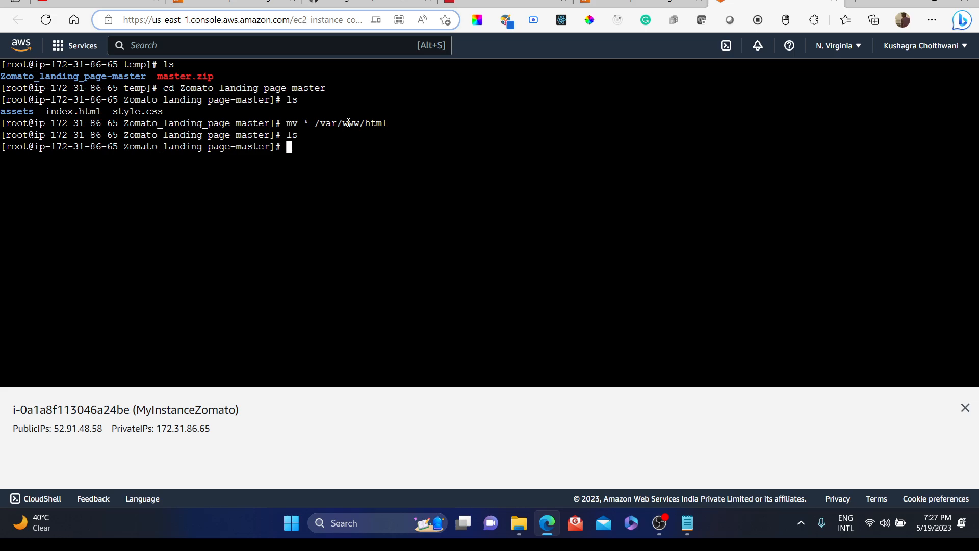
Step: Change to the /var/www/html directory and list its contents
type("cd /var/www/htm")
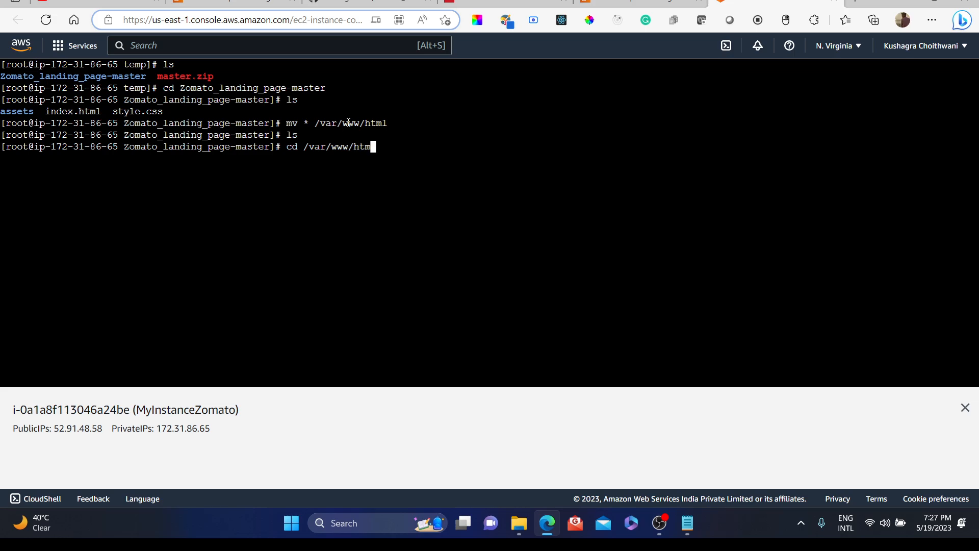
type("l")
key("Return")
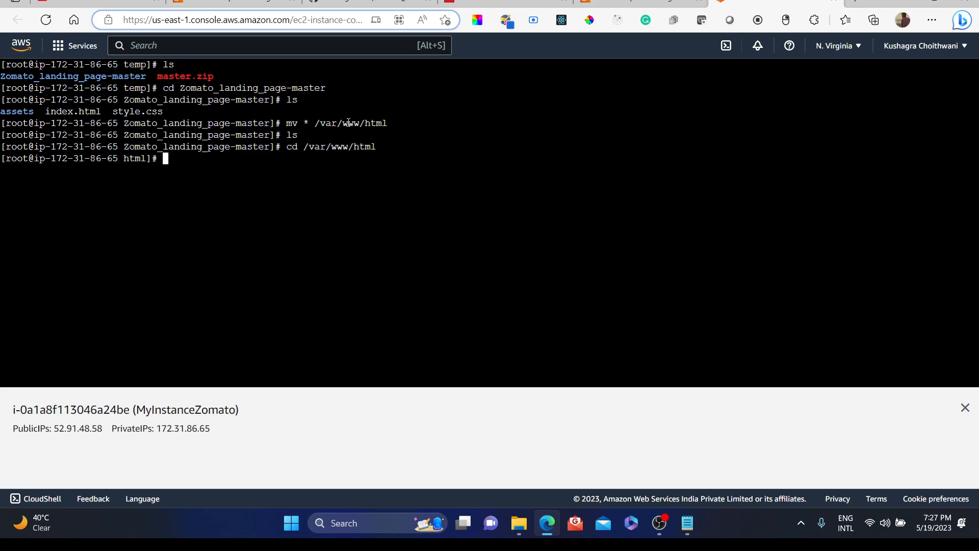
type("ls")
key("Return")
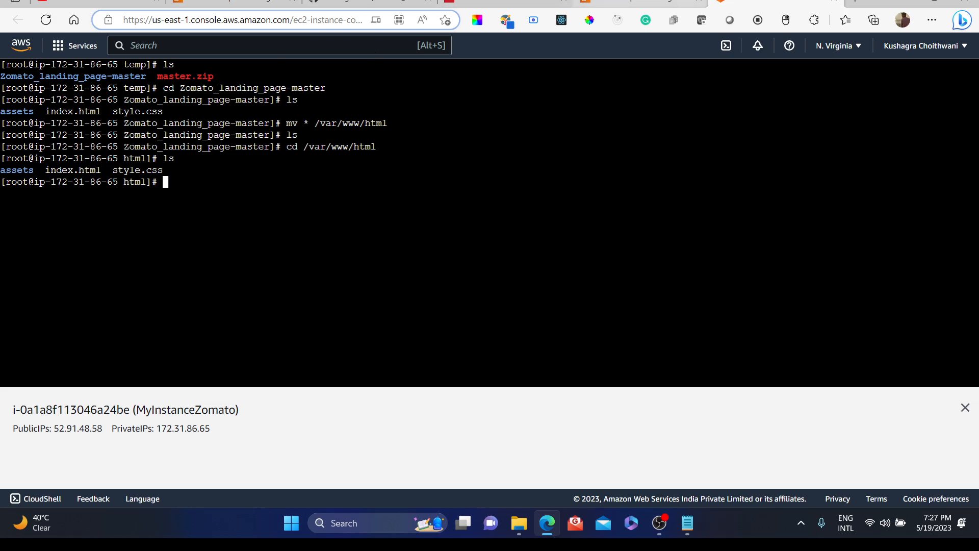
Step: Copy the MyInstanceZomato instance's public IPv4 address and open it in a new browser tab
left_click(638, 3)
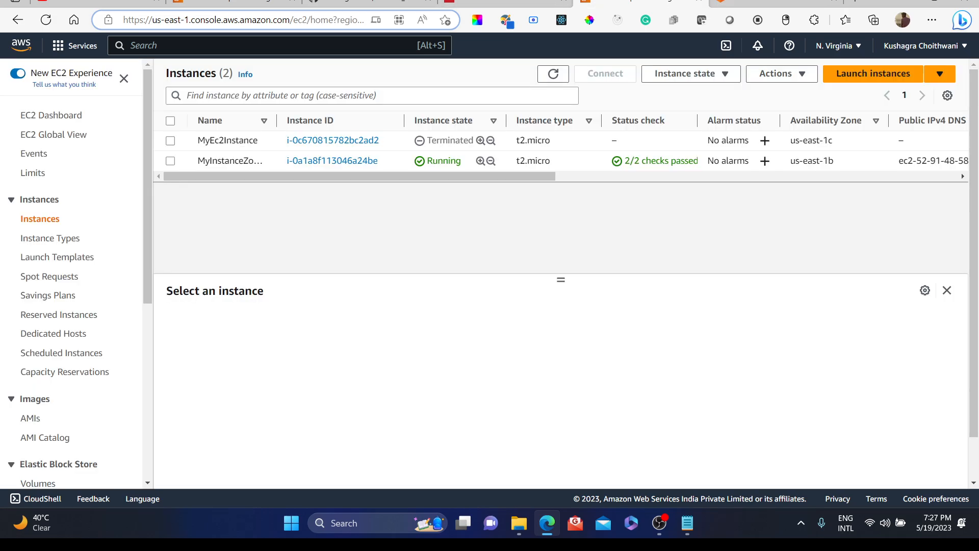
left_click(309, 161)
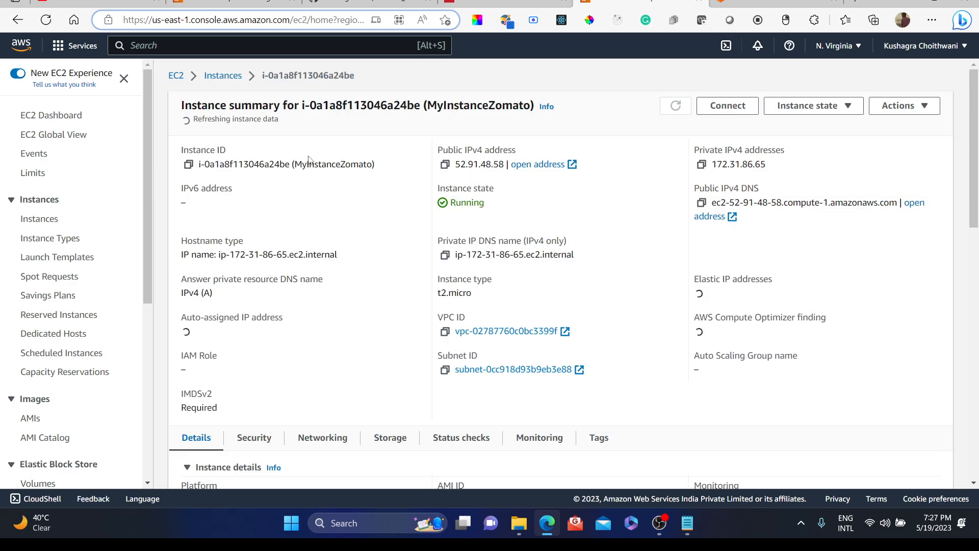
left_click(445, 161)
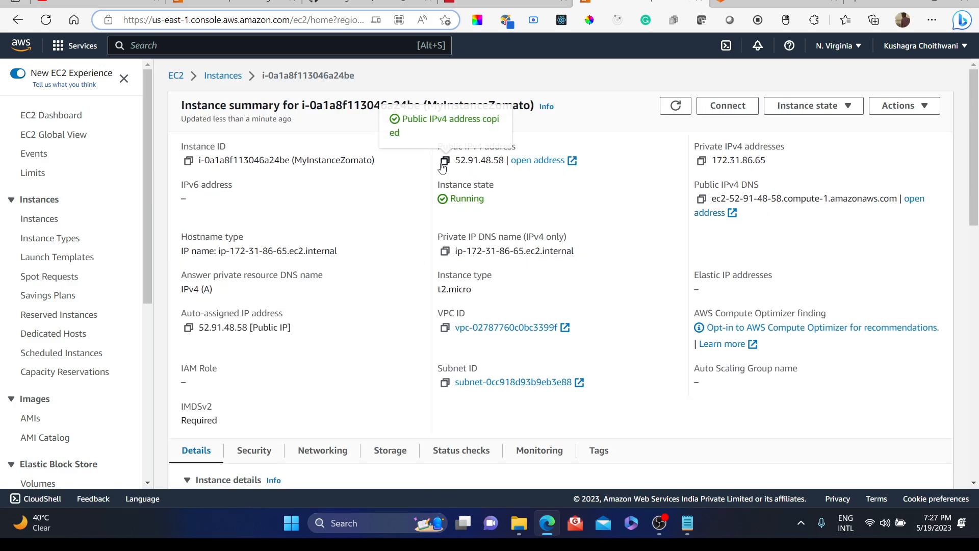
key("ctrl+t")
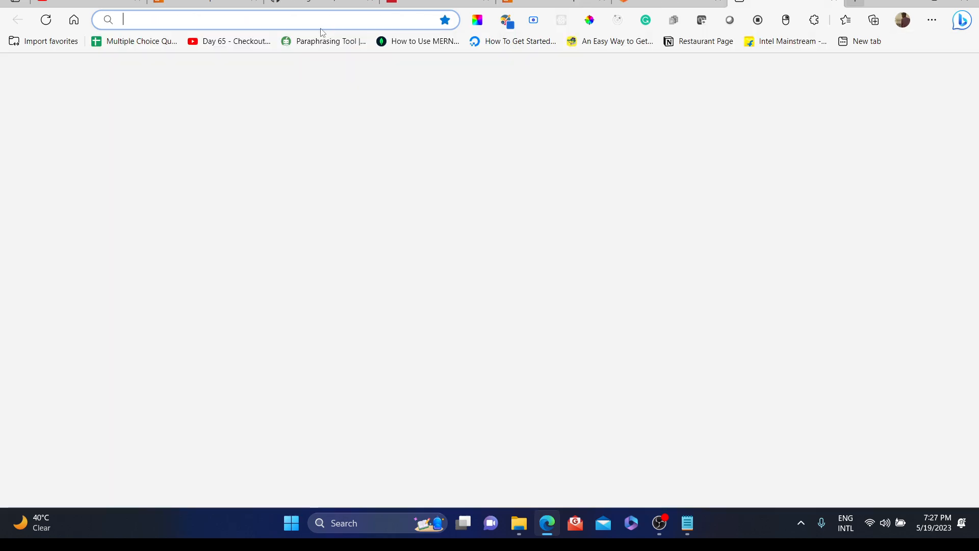
key("ctrl+v")
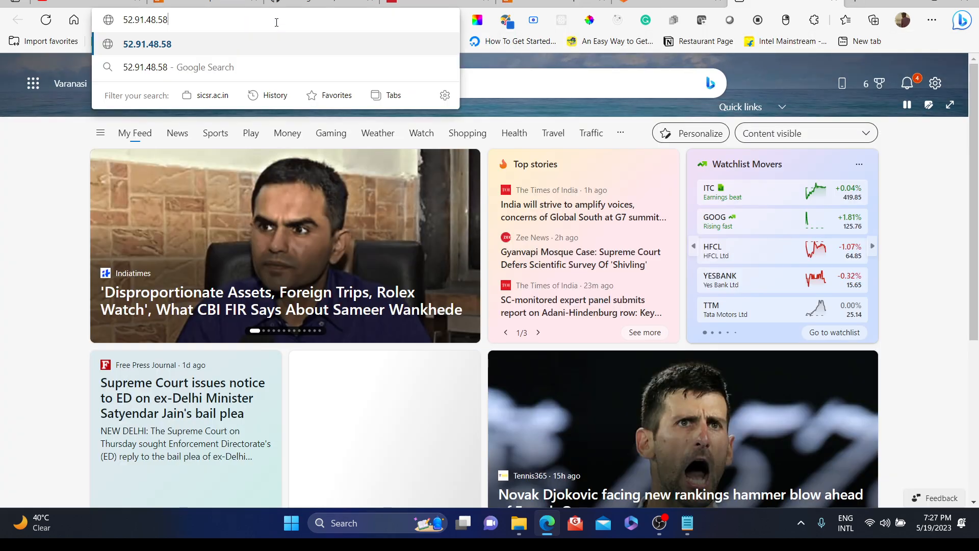
key("Return")
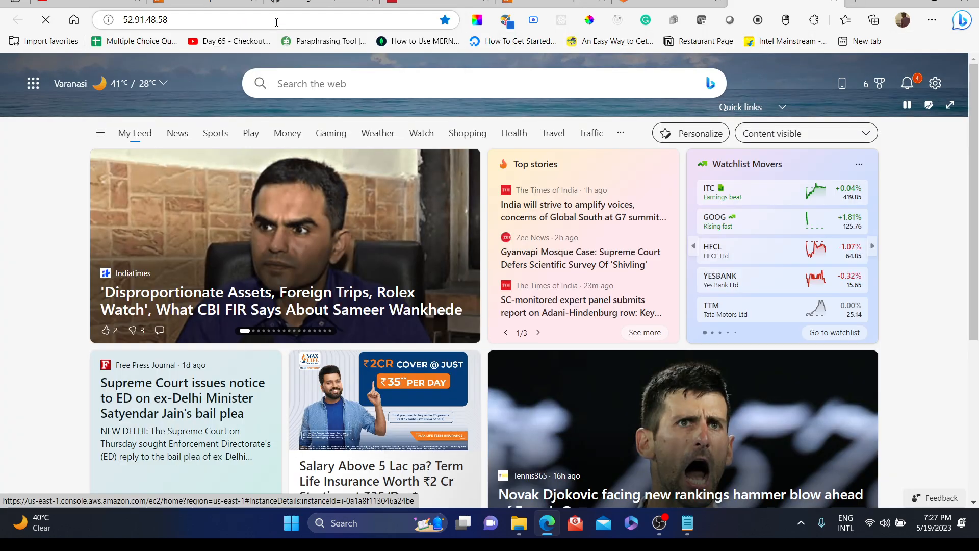
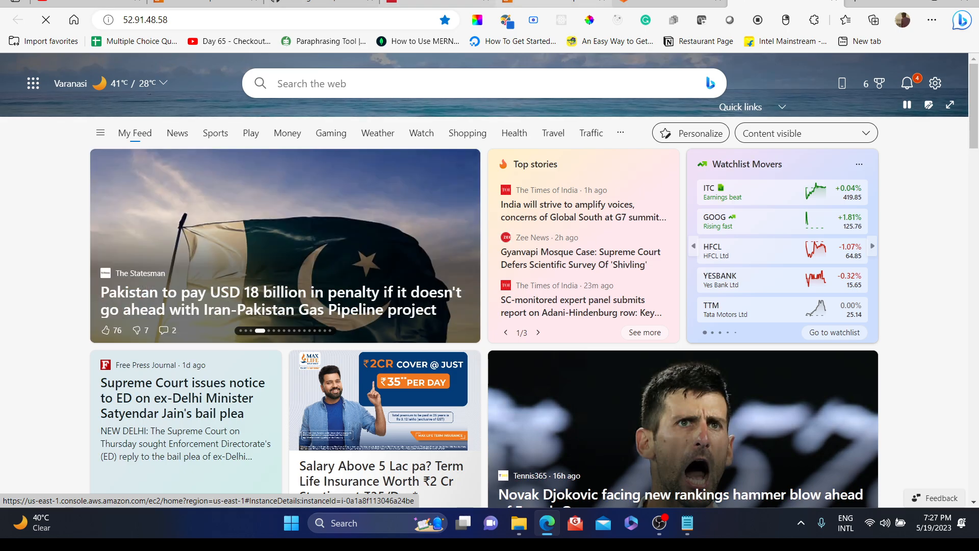
Step: Open the MyInstanceZomato instance's launch-wizard-1 security group from its Security details
left_click(553, 1)
scroll(461, 397, "down", 3)
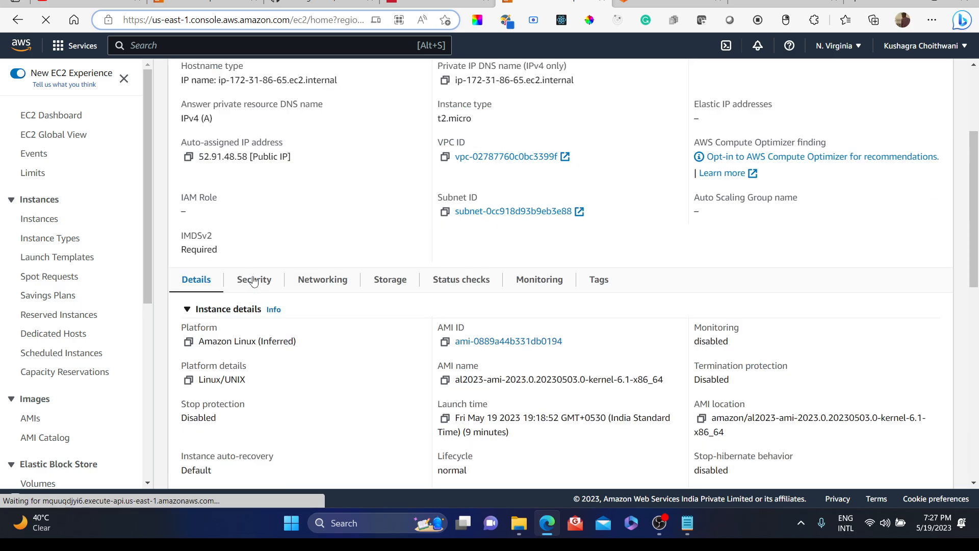
left_click(254, 283)
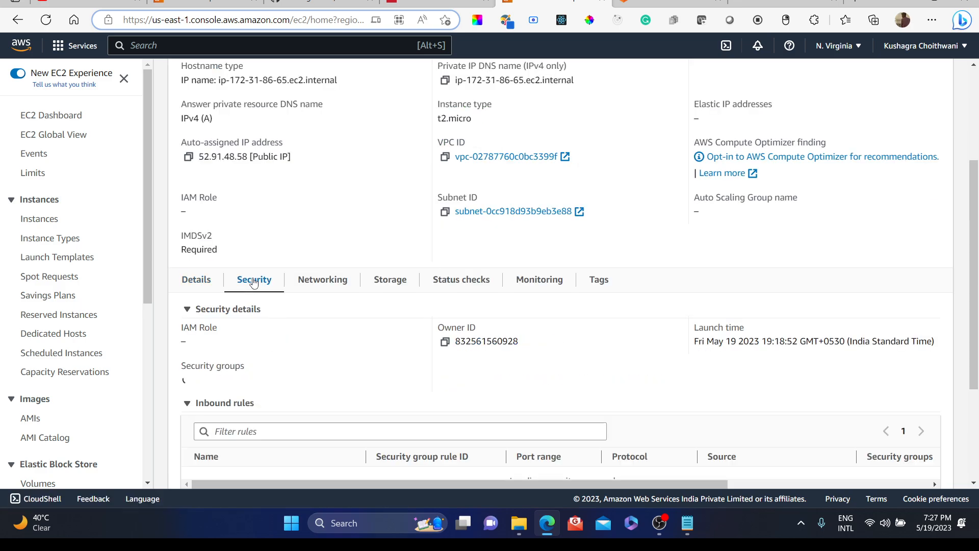
scroll(326, 342, "down", 2)
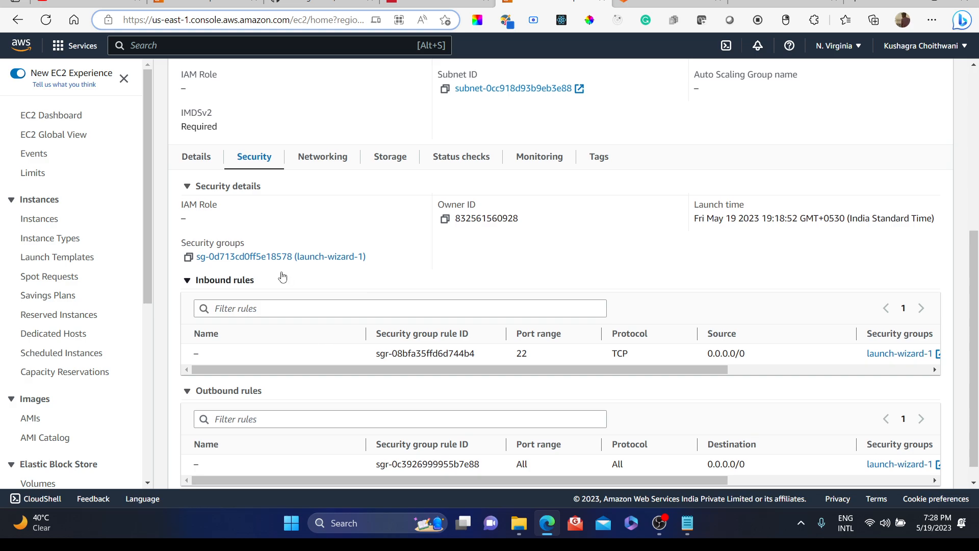
scroll(395, 362, "down", 1)
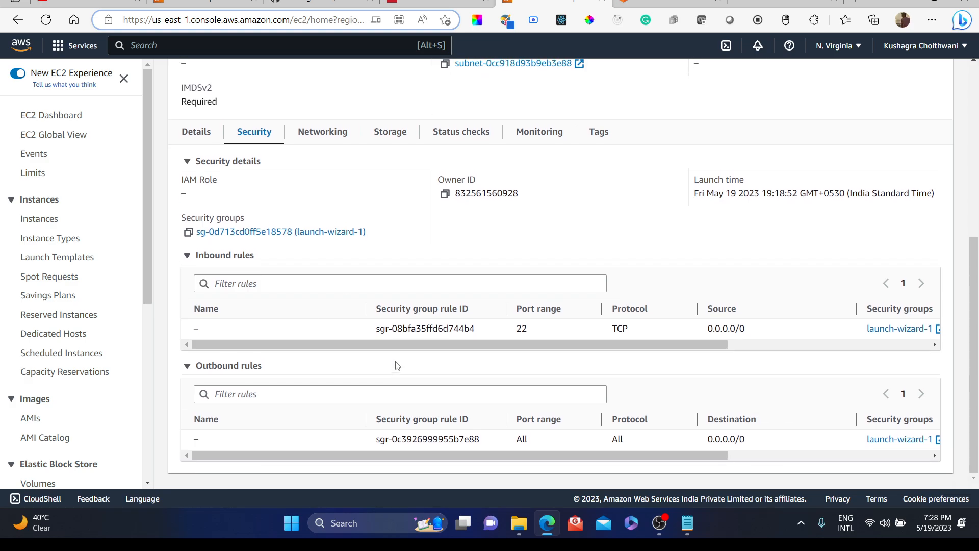
scroll(396, 364, "up", 1)
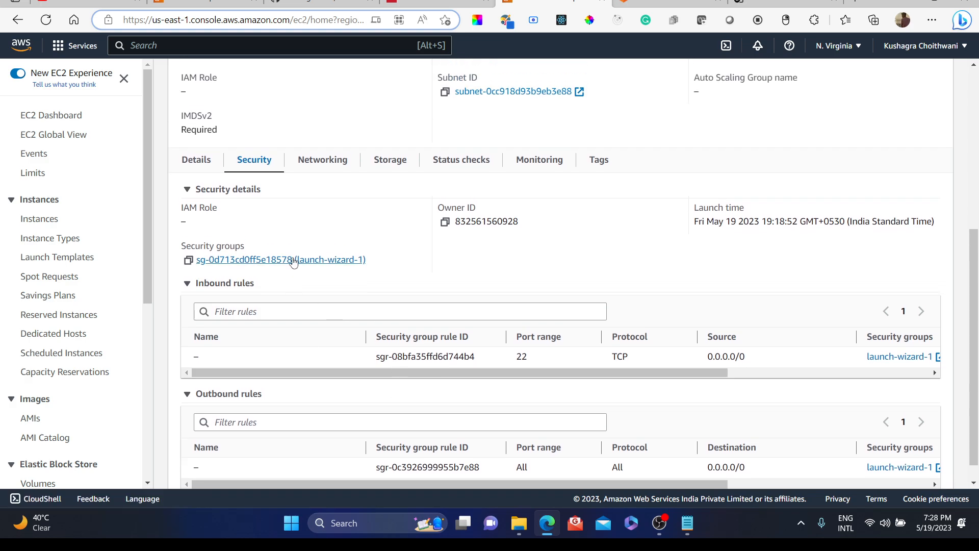
left_click(293, 260)
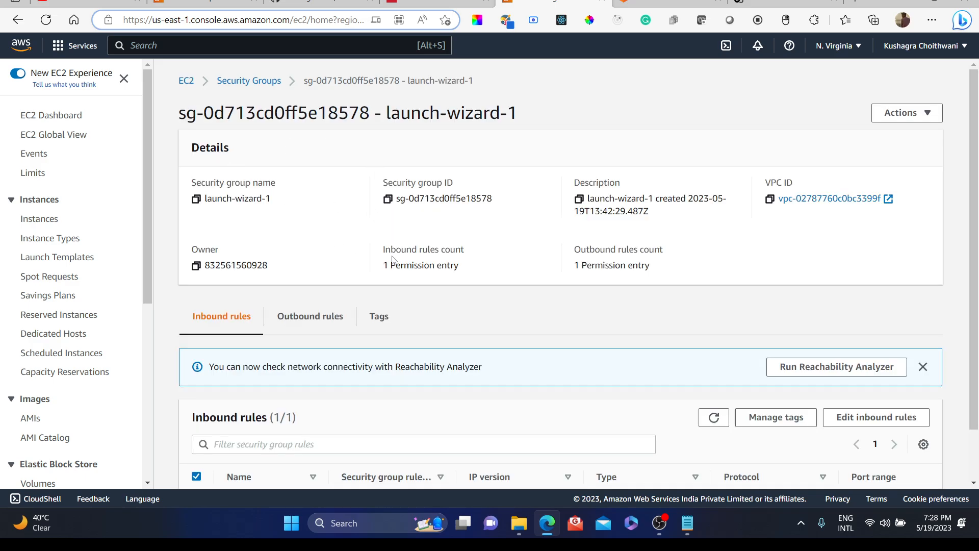
scroll(383, 224, "down", 1)
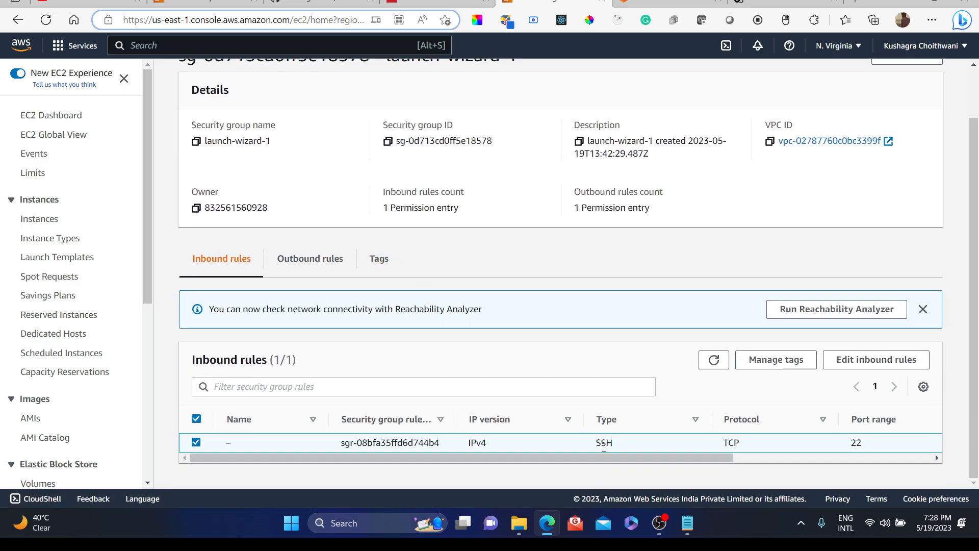
left_click(799, 361)
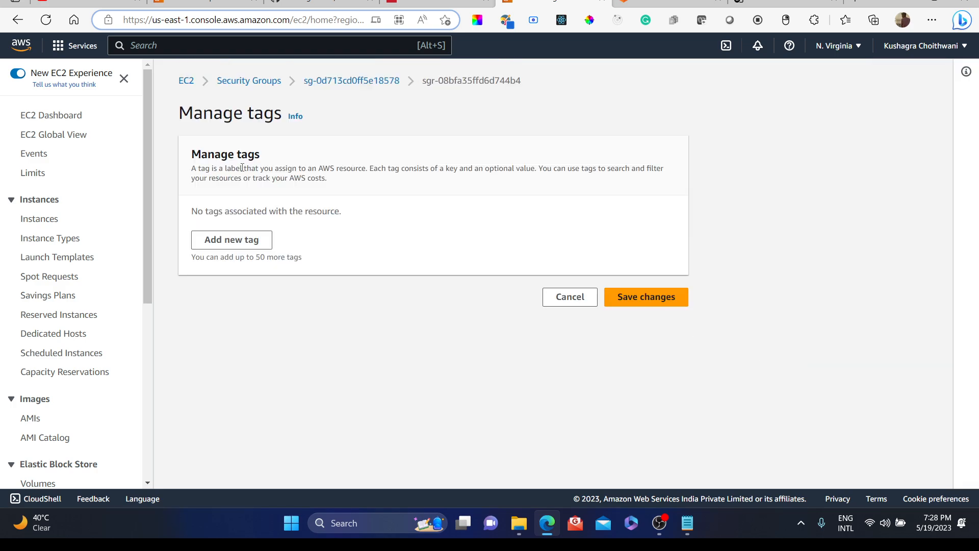
left_click(341, 83)
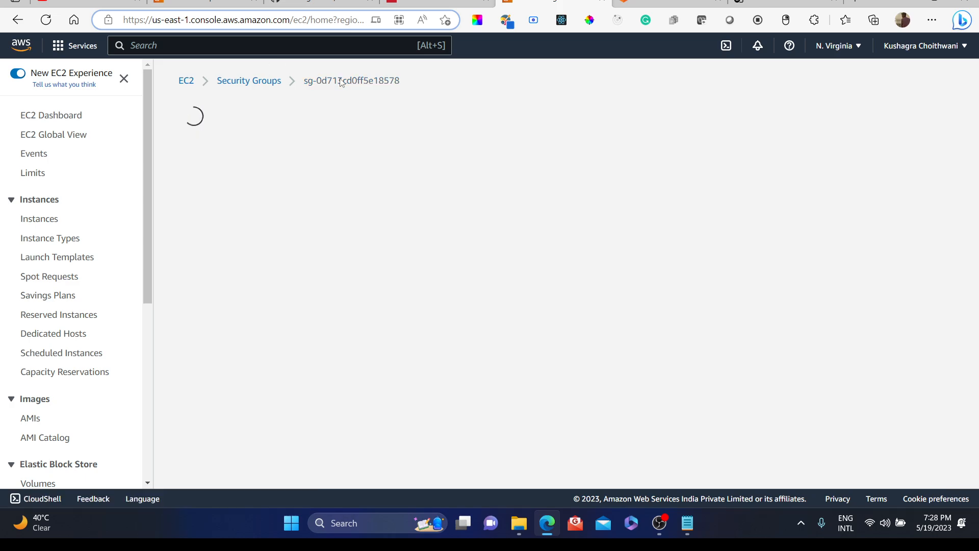
Step: Edit the security group's inbound rules and add an HTTP rule with source 0.0.0.0/0
scroll(639, 275, "down", 2)
scroll(640, 275, "down", 2)
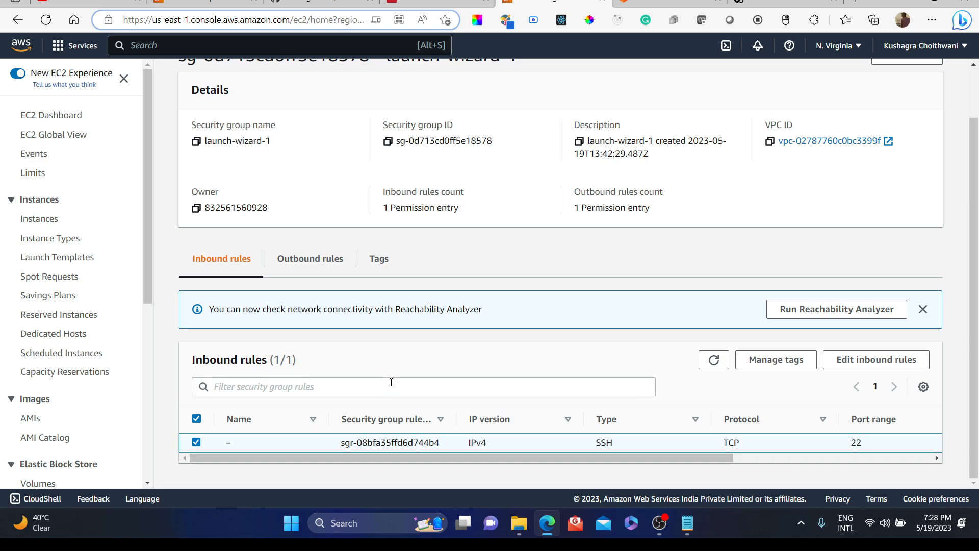
scroll(498, 364, "up", 1)
scroll(498, 364, "down", 1)
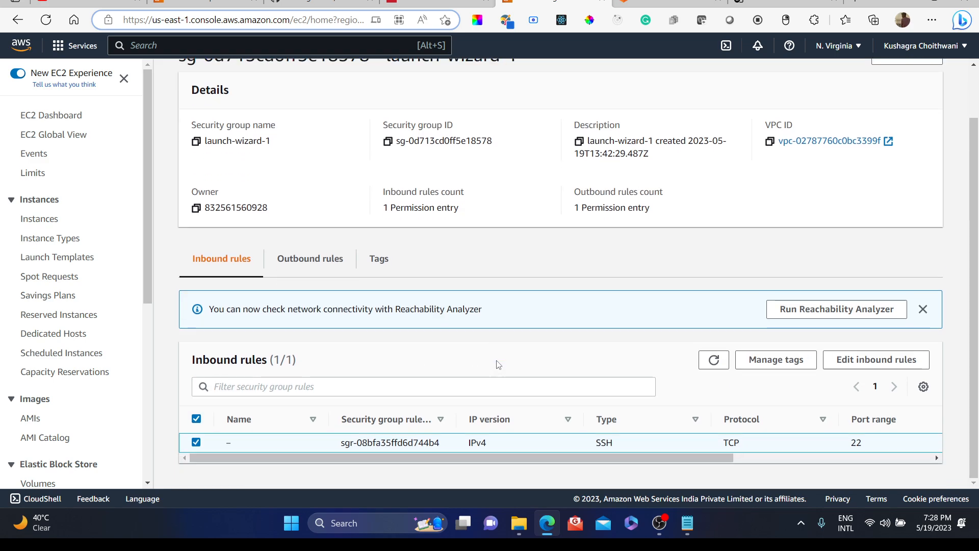
right_click(498, 365)
left_click(879, 364)
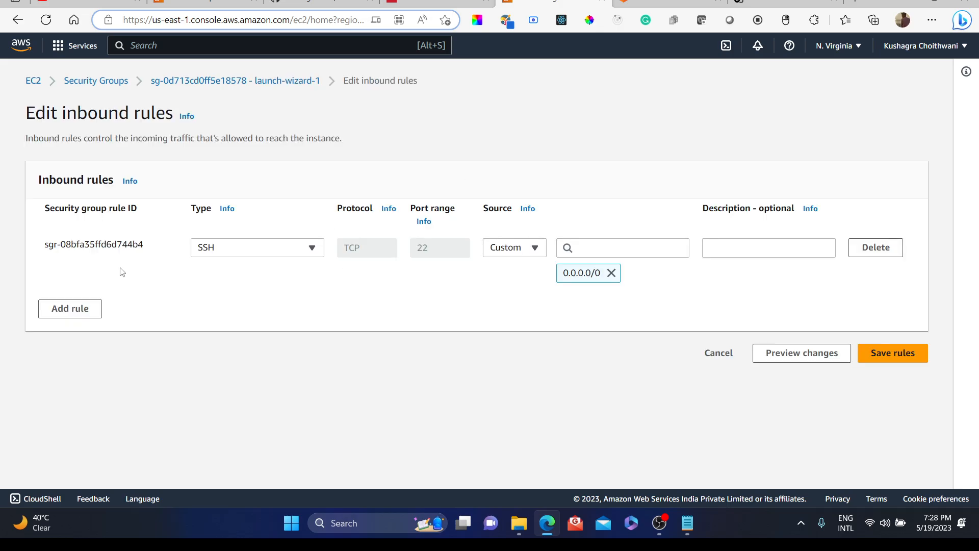
left_click(72, 309)
left_click(282, 299)
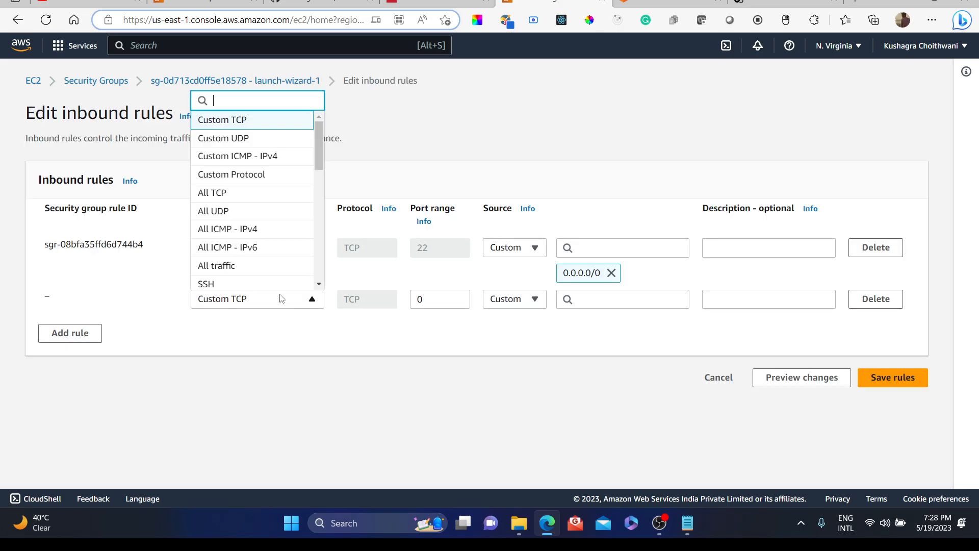
type("htp")
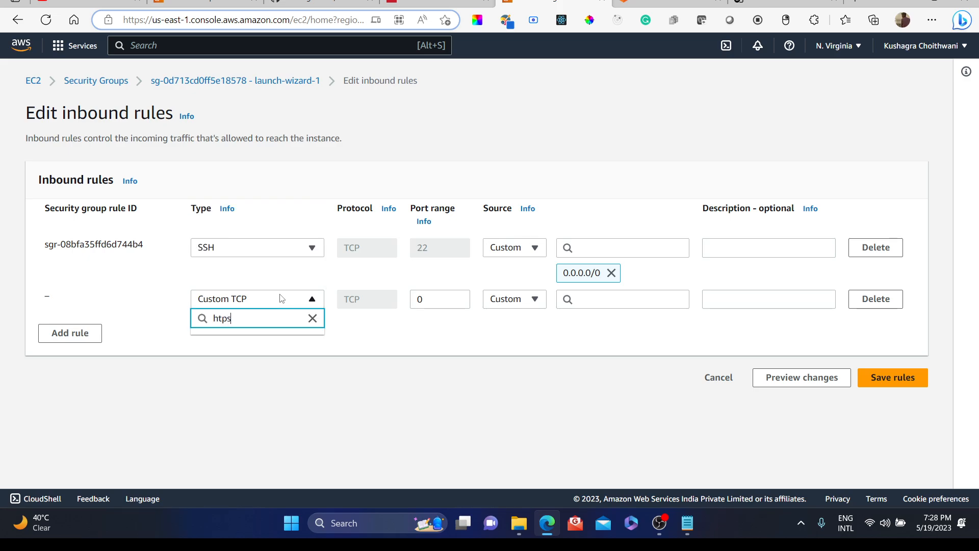
key("BackSpace")
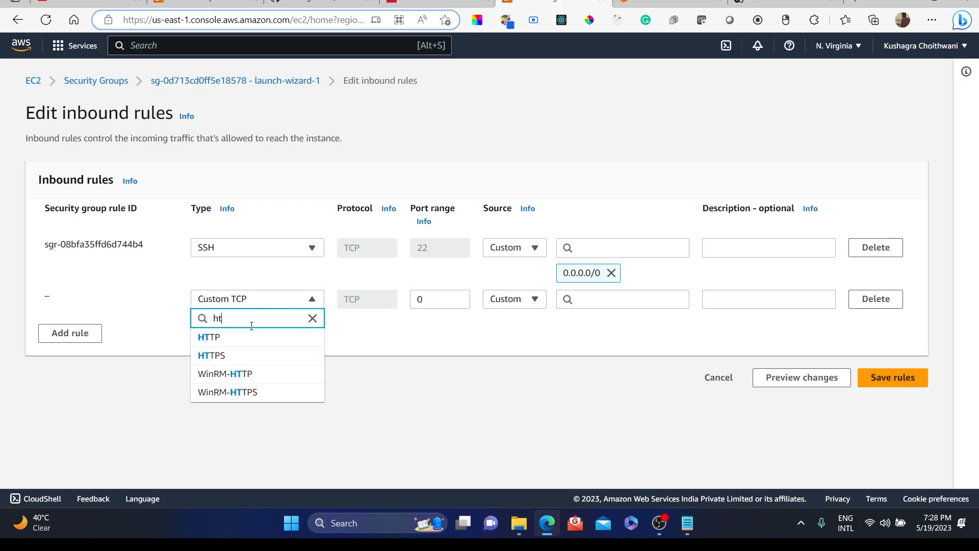
left_click(249, 338)
left_click(590, 300)
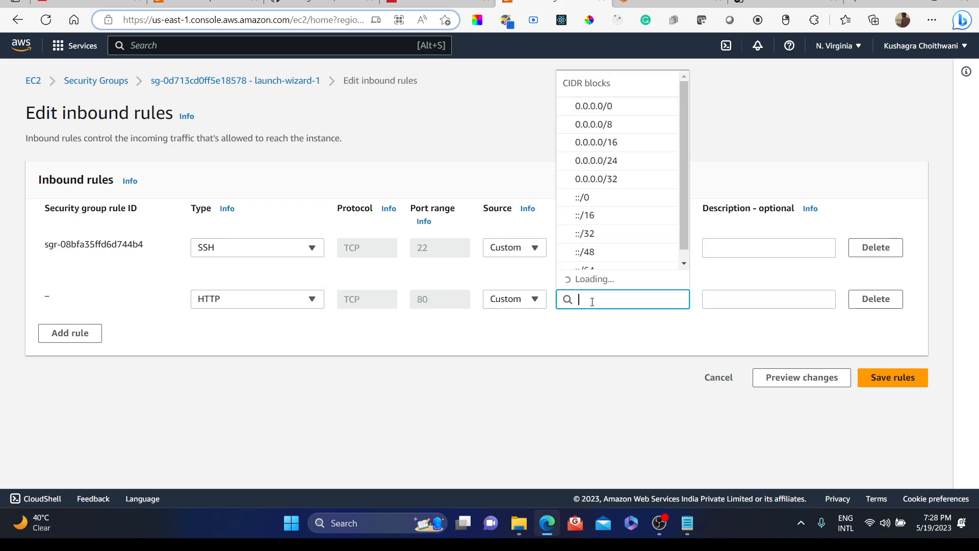
left_click(593, 125)
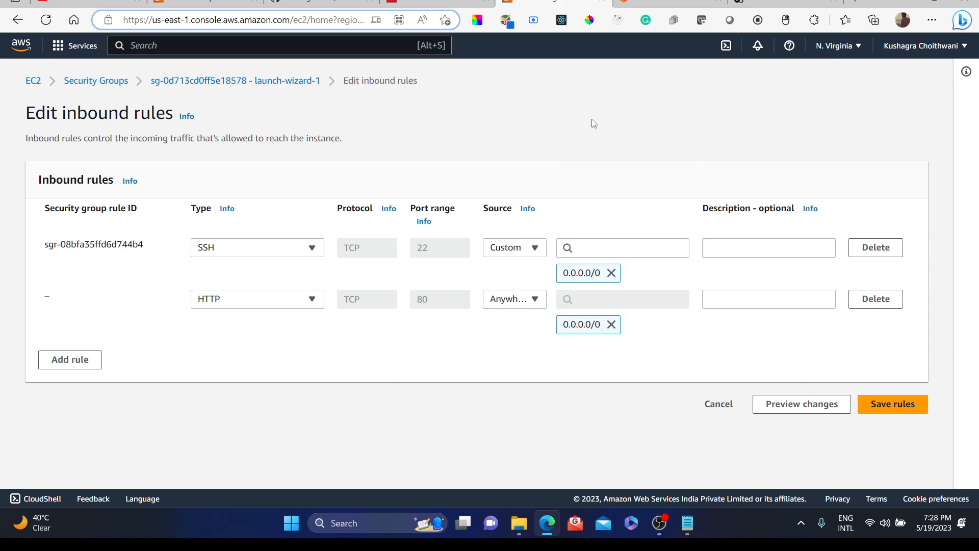
Step: Add an HTTPS inbound rule with source 0.0.0.0/0 and save the rules
left_click(76, 357)
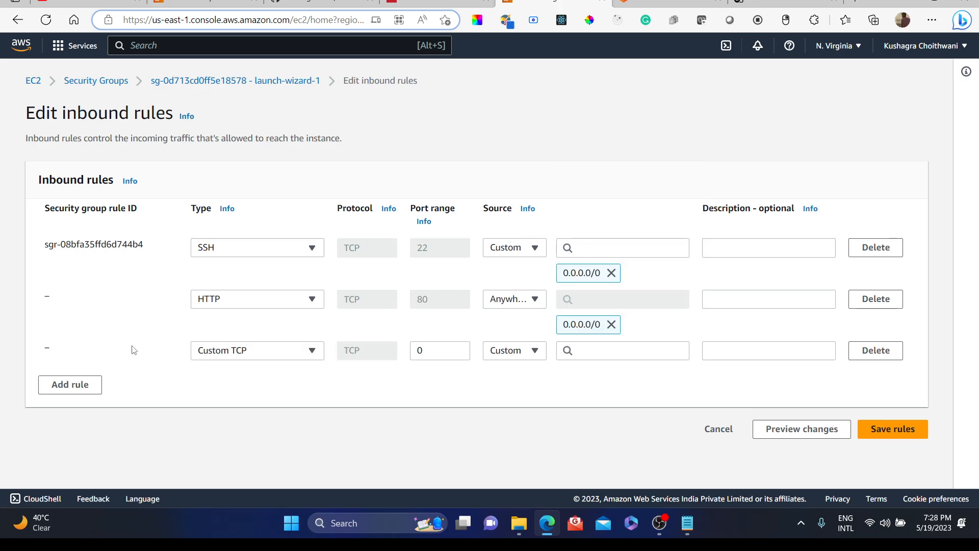
left_click(217, 350)
type("htt")
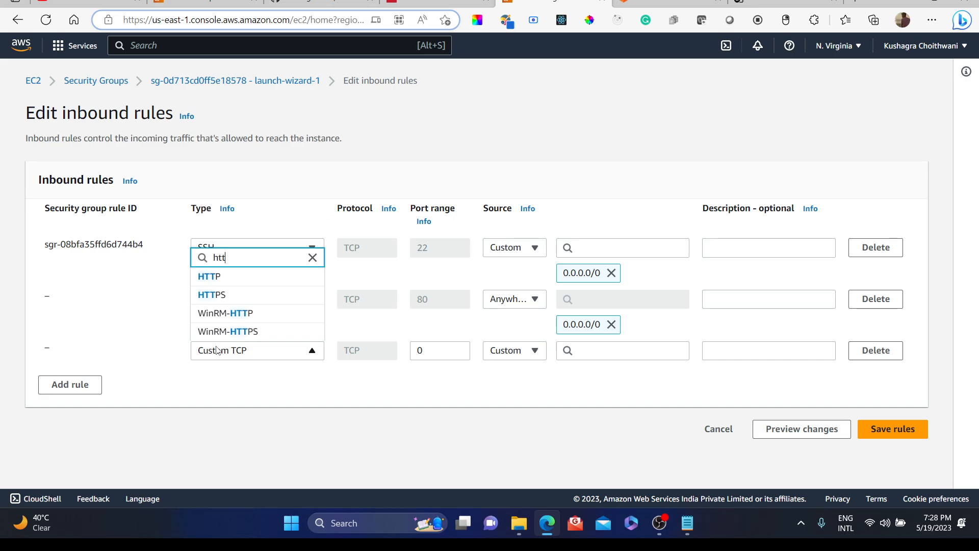
left_click(212, 293)
left_click(566, 350)
type("0")
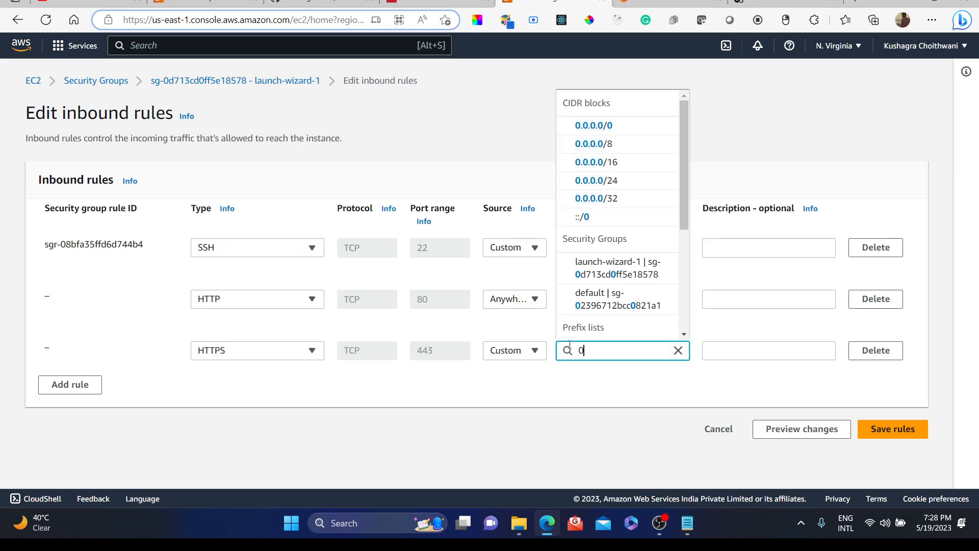
key("Down")
key("Return")
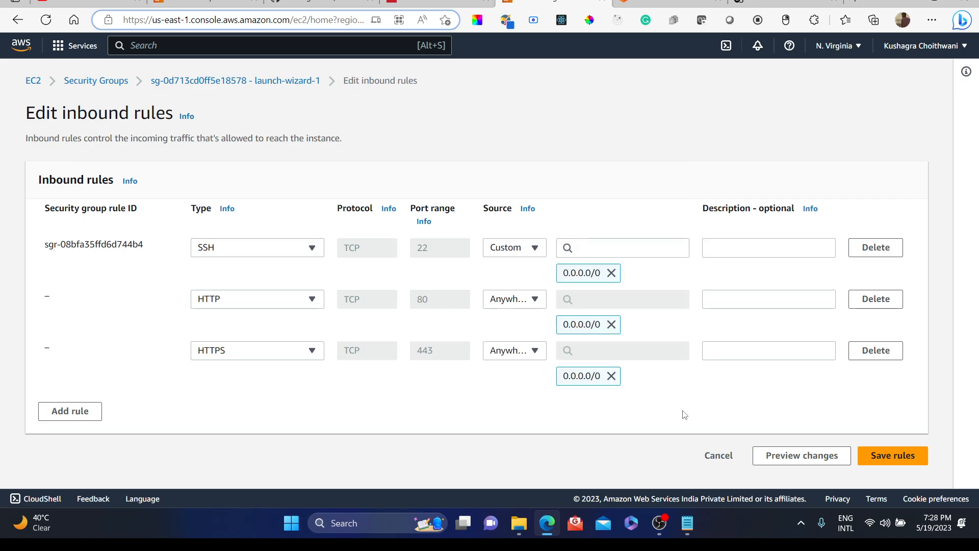
left_click(893, 453)
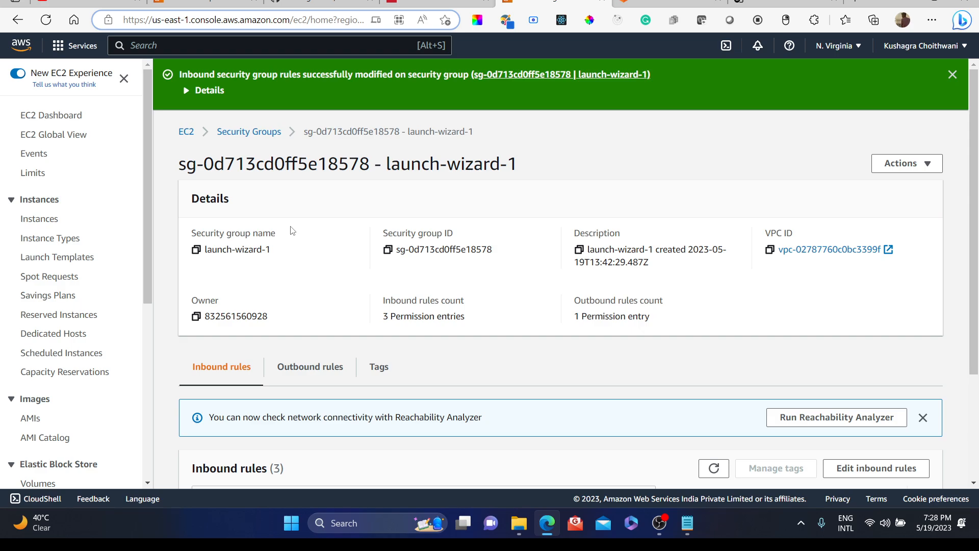
Step: Reload the browser tab showing the instance's public IP address 52.91.48.58
scroll(292, 231, "down", 3)
scroll(291, 227, "up", 3)
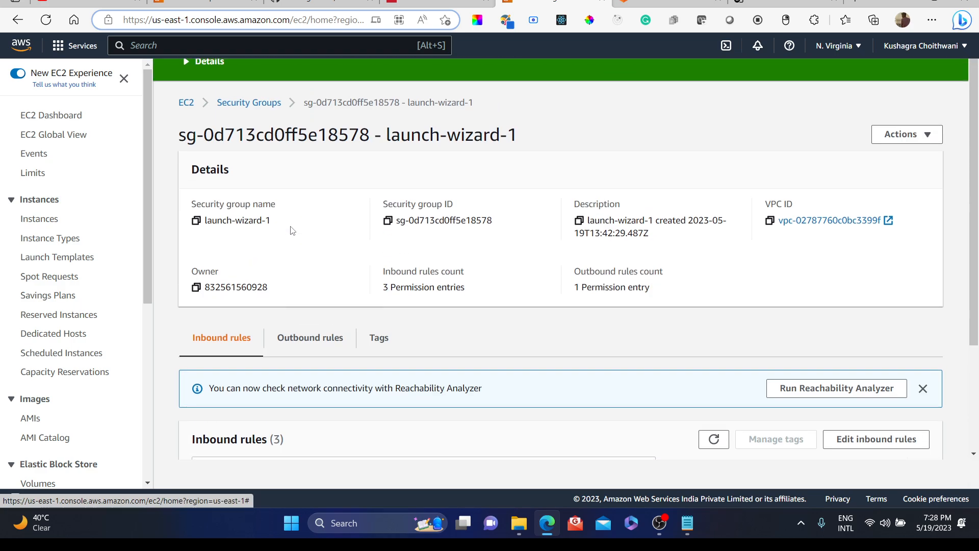
left_click(785, 3)
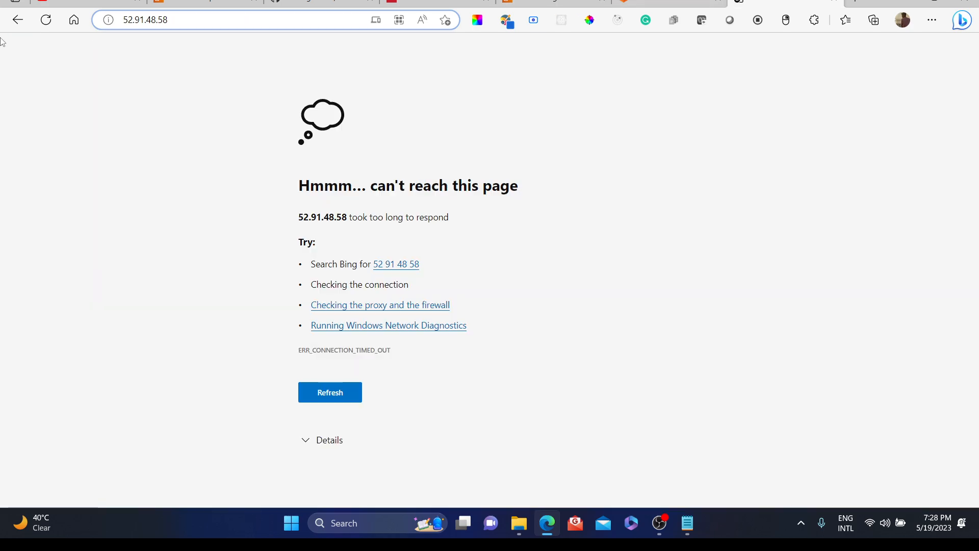
left_click(46, 20)
left_click(42, 24)
left_click(43, 24)
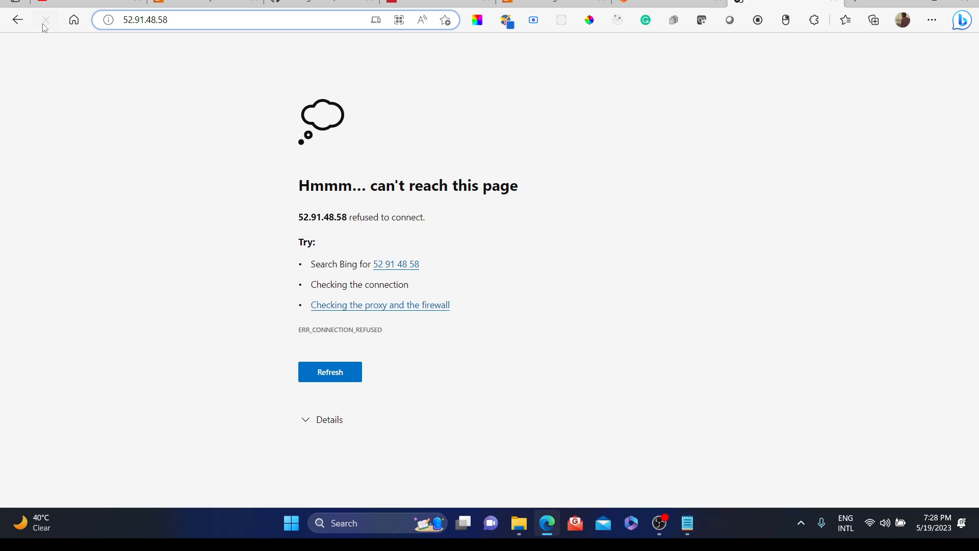
left_click(44, 25)
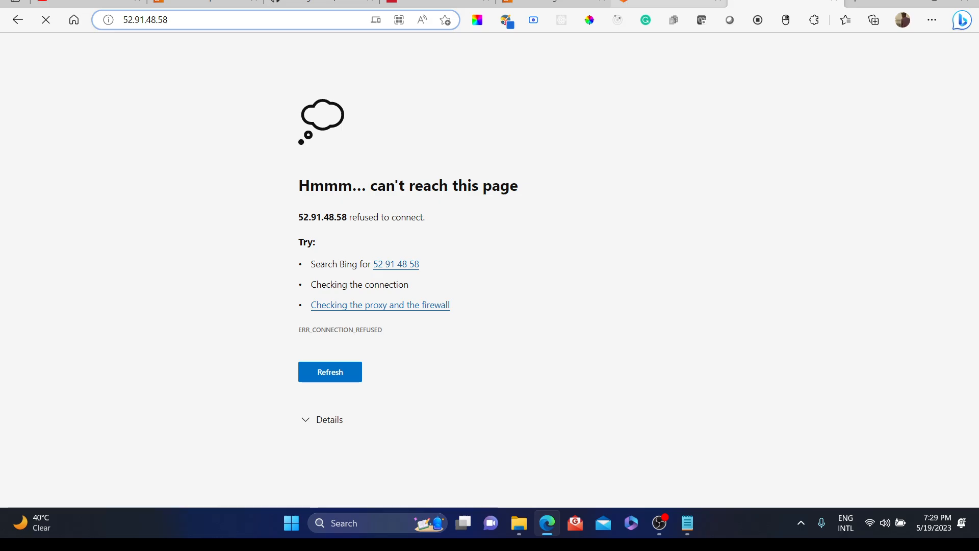
Step: Try to check the Apache service status in the instance terminal with systemctl status httpd
left_click(669, 2)
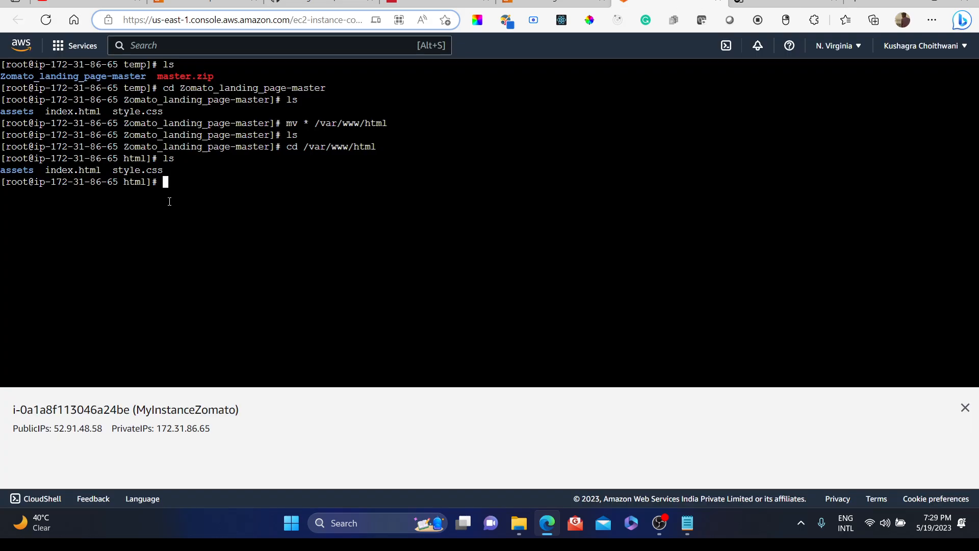
type("stystemctl staus")
key("BackSpace")
key("BackSpace")
key("BackSpace")
key("BackSpace")
key("BackSpace")
type("tatus http")
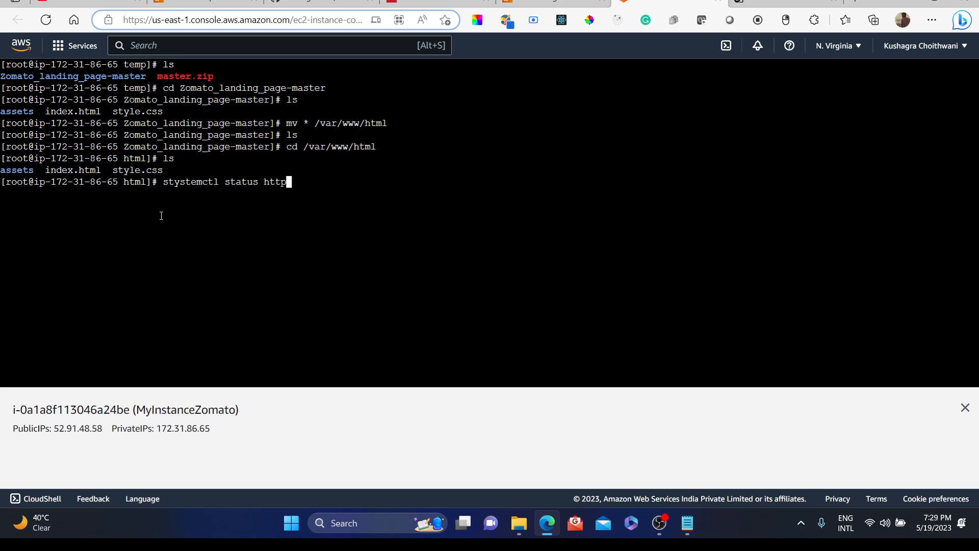
type("d")
key("Return")
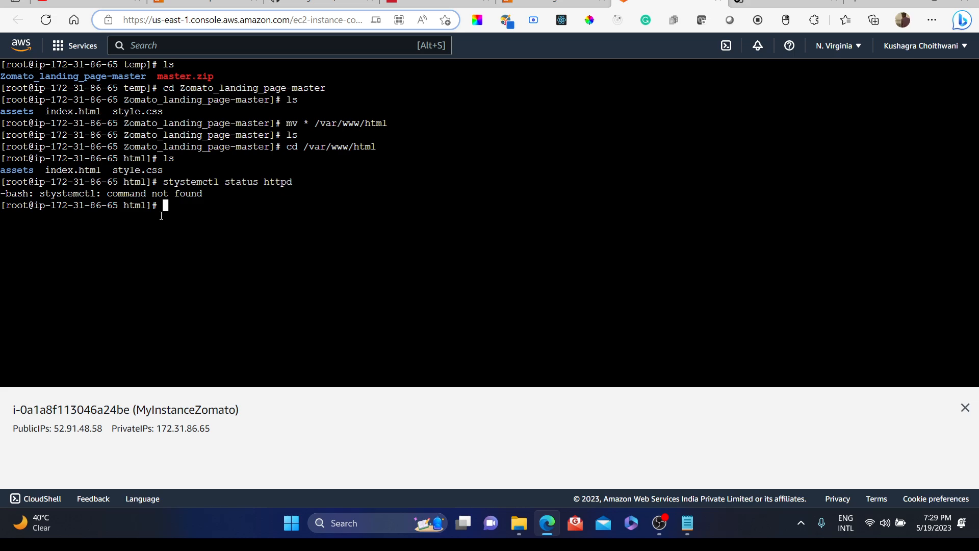
Step: Recall the previous status command, correct its spelling and run it again
key("Up")
key("Left")
key("Left")
key("Left")
key("Left")
key("Left")
key("Left")
key("Left")
key("Left")
key("Left")
key("Left")
key("Left")
key("Left")
key("Left")
key("Left")
key("Left")
key("Left")
key("Left")
key("Left")
key("Left")
key("Left")
key("Right")
key("Right")
key("Right")
key("Right")
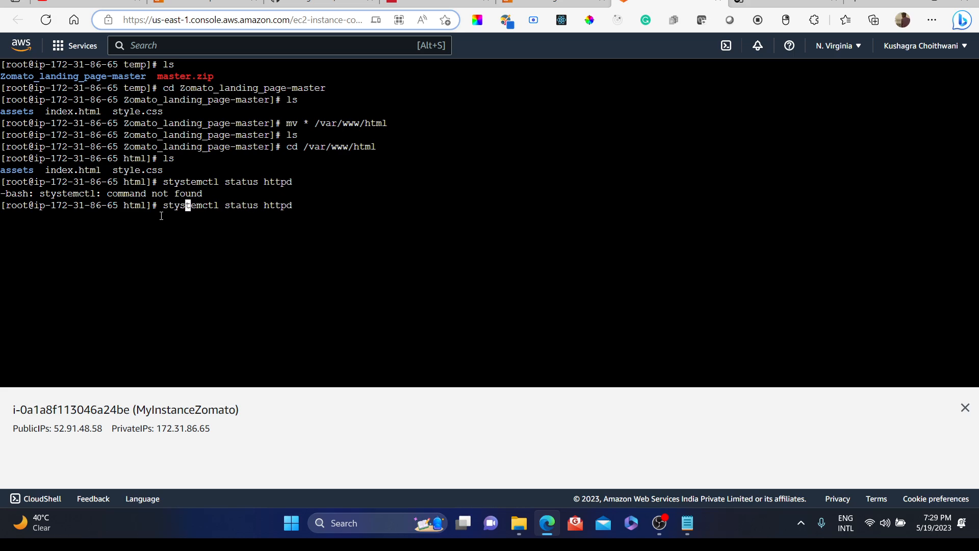
key("BackSpace")
key("Left")
type("s")
key("Right")
key("Right")
key("Right")
key("Right")
key("Right")
key("Right")
key("Right")
key("Right")
key("Right")
key("Right")
key("Right")
key("Right")
key("Right")
key("Right")
key("Right")
key("Right")
key("Right")
key("Right")
key("Right")
key("Right")
key("Return")
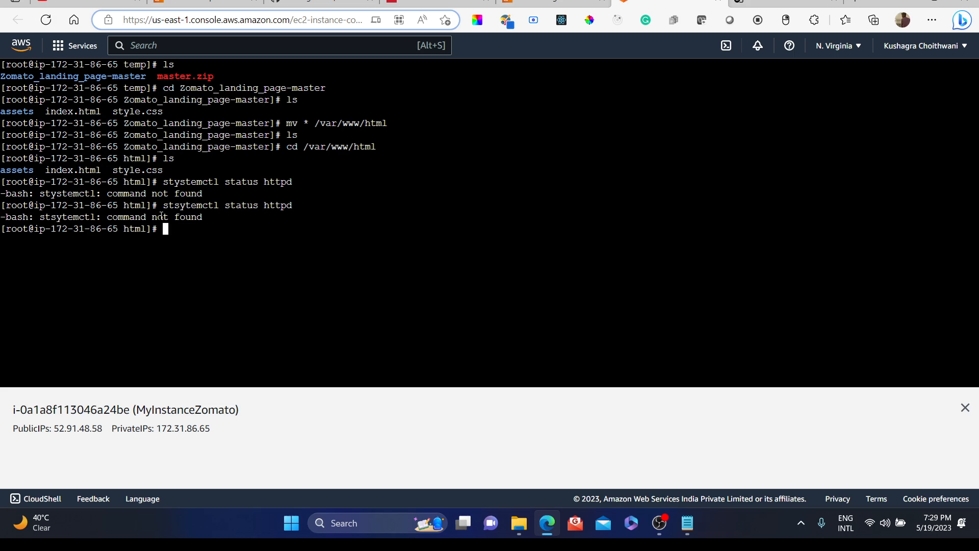
Step: Recall the failed status command, correct it to systemctl status httpd and run it
key("Up")
key("Left")
key("Left")
key("Left")
key("Left")
key("Left")
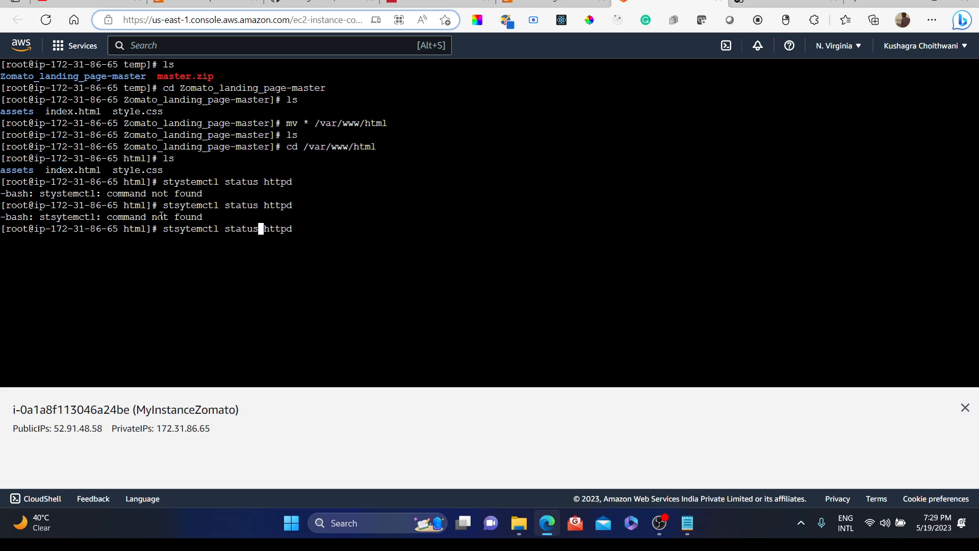
key("Left")
key("Right")
key("Right")
key("Left")
key("Left")
key("Left")
key("Right")
key("Left")
key("Left")
key("Left")
key("Left")
key("Left")
key("Left")
key("Left")
key("Left")
key("Left")
key("Left")
key("Left")
key("Left")
key("Left")
key("Left")
key("Left")
key("BackSpace")
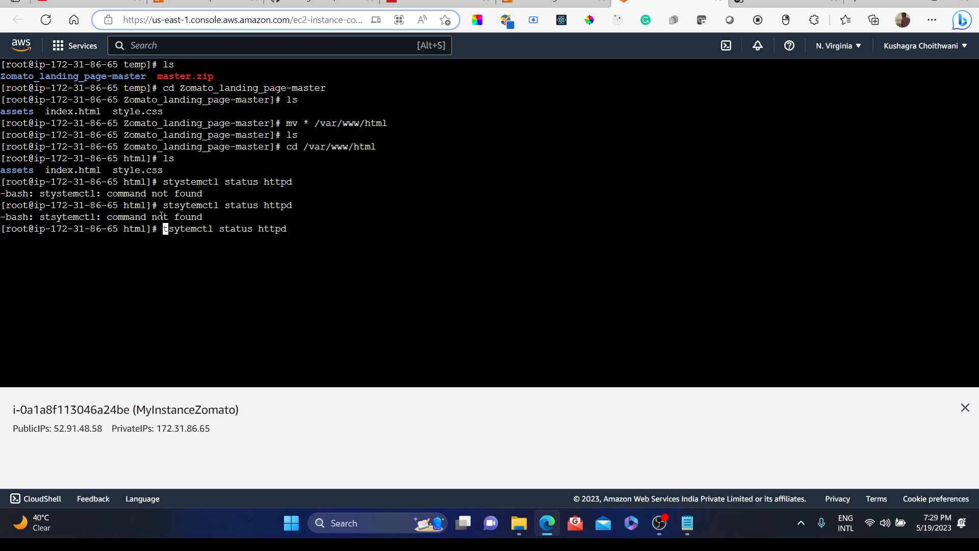
type("s")
key("Right")
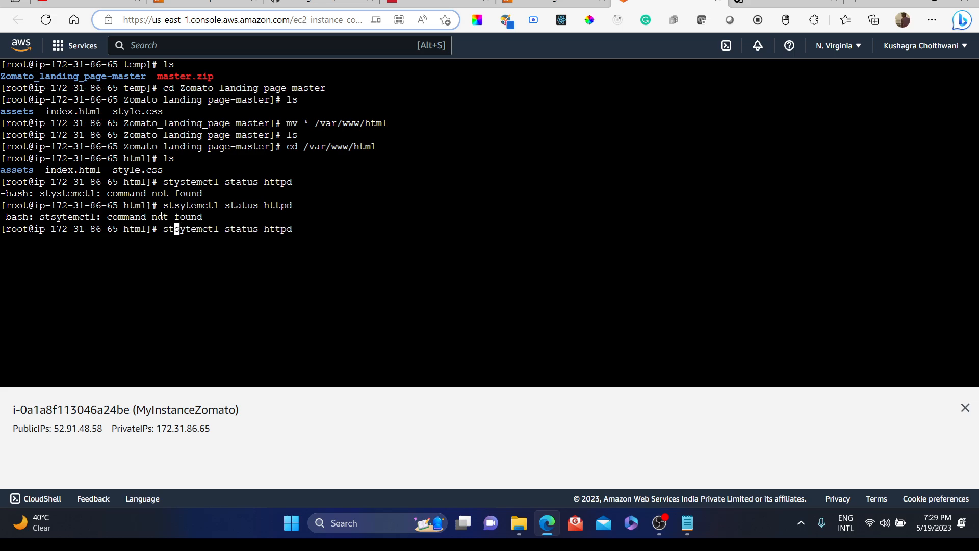
key("BackSpace")
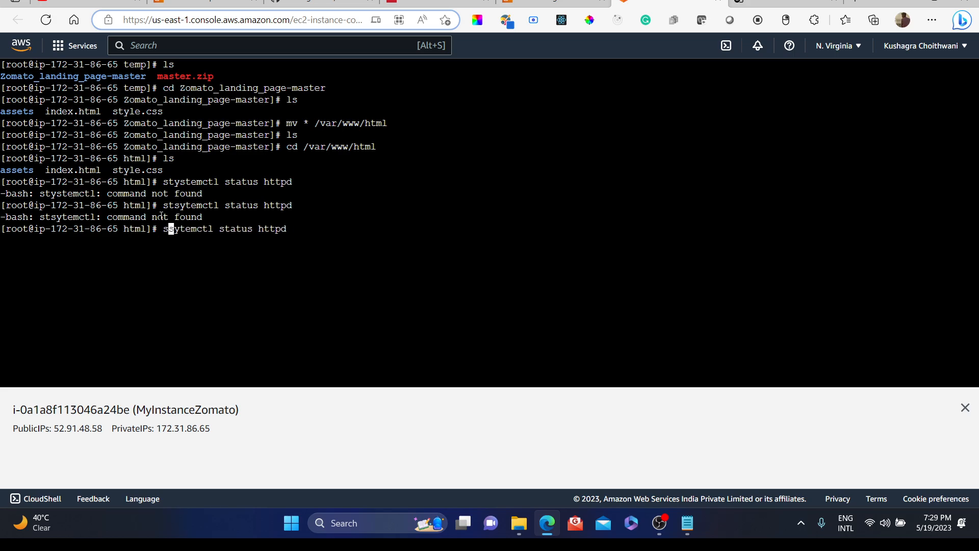
type("y")
key("Right")
key("Right")
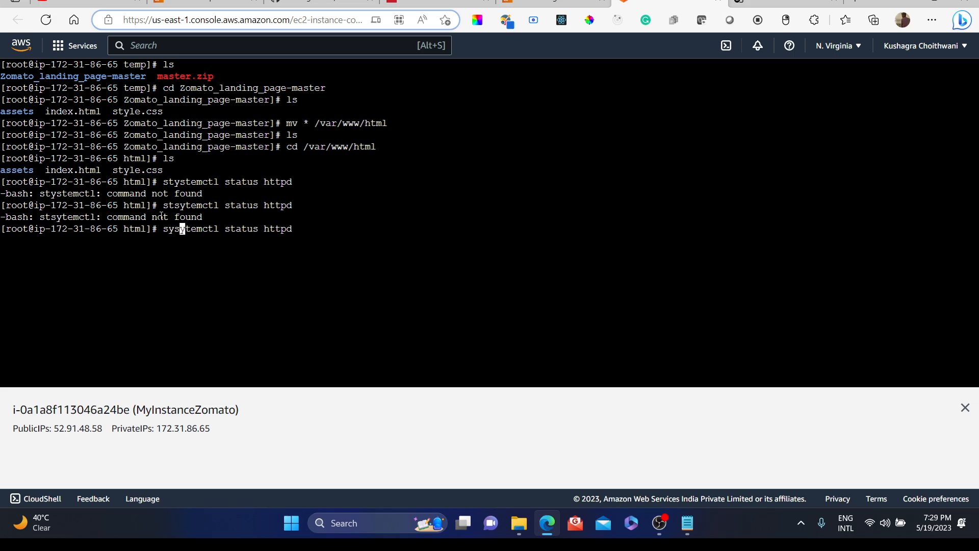
key("BackSpace")
key("Right")
key("Right")
key("Right")
key("Right")
key("Right")
key("Right")
key("Right")
key("Right")
key("Right")
key("Right")
key("Right")
key("Right")
key("Right")
key("Right")
key("Right")
key("Right")
key("Right")
key("Right")
key("Right")
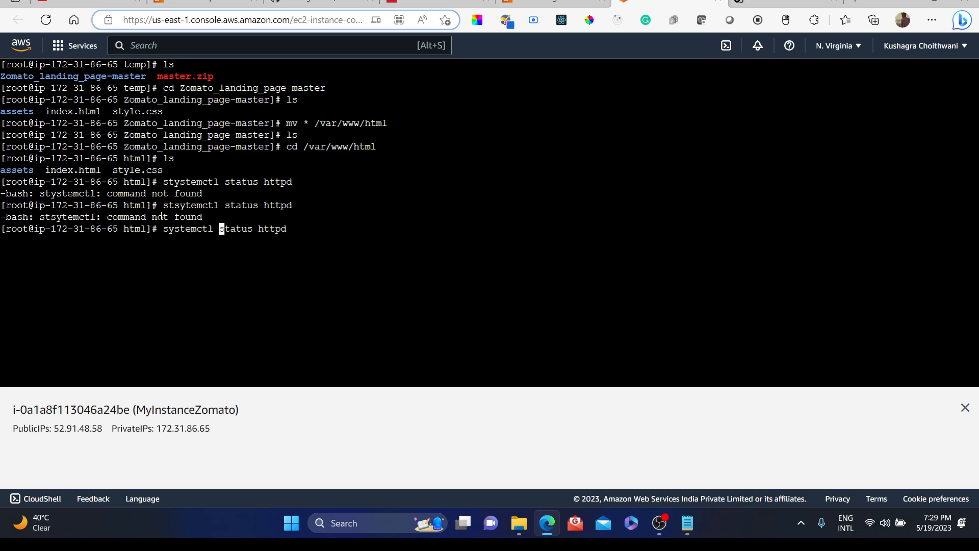
key("Return")
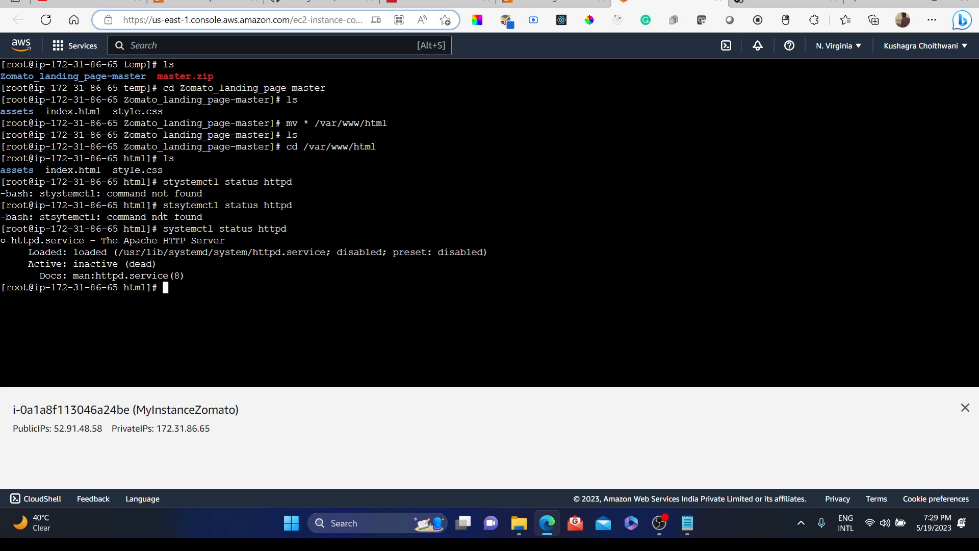
Step: Enable the Apache service at boot with systemctl enable httpd
key("Up")
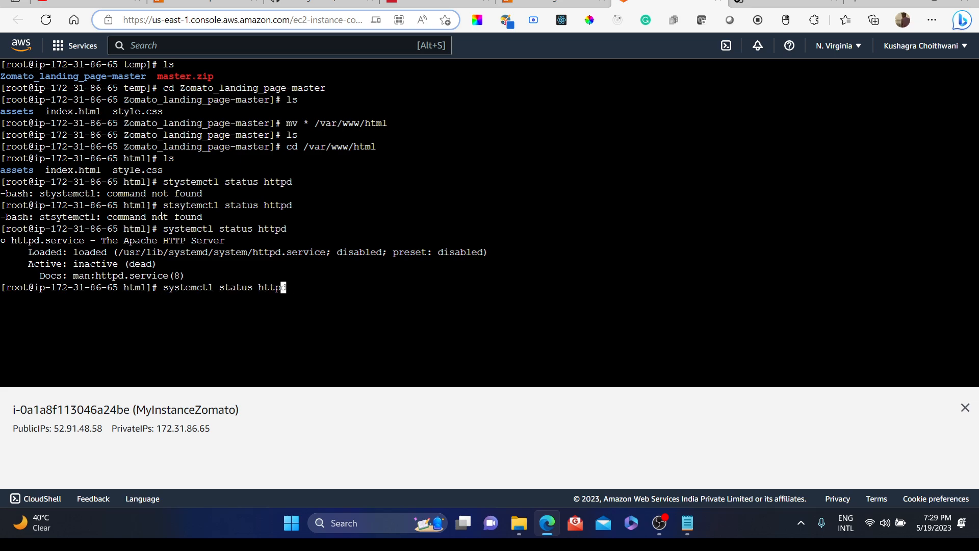
key("Left")
key("Left")
key("Left")
key("Left")
key("Left")
key("Left")
key("BackSpace")
key("BackSpace")
key("BackSpace")
key("BackSpace")
key("BackSpace")
key("BackSpace")
key("BackSpace")
type("enable")
key("Return")
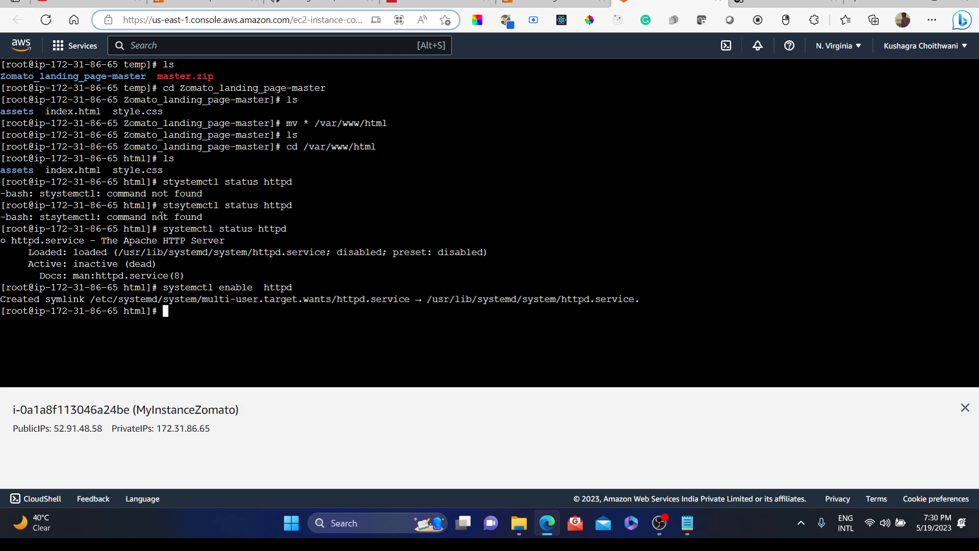
Step: Start the Apache service with systemctl start httpd
key("Up")
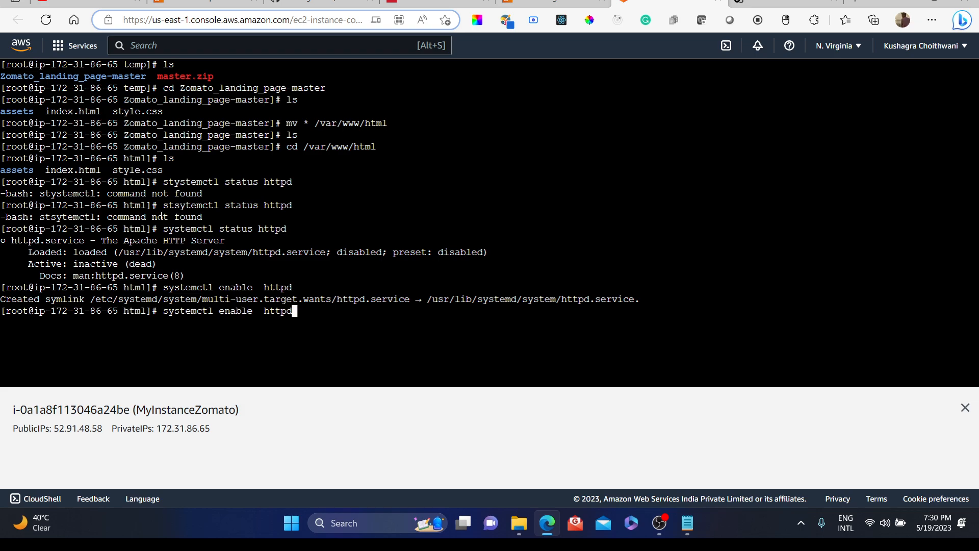
key("Left")
key("Left")
key("Left")
key("Left")
key("Left")
key("Left")
key("Left")
key("BackSpace")
key("BackSpace")
key("BackSpace")
key("BackSpace")
key("BackSpace")
key("BackSpace")
type("sta")
key("Right")
key("End")
key("Return")
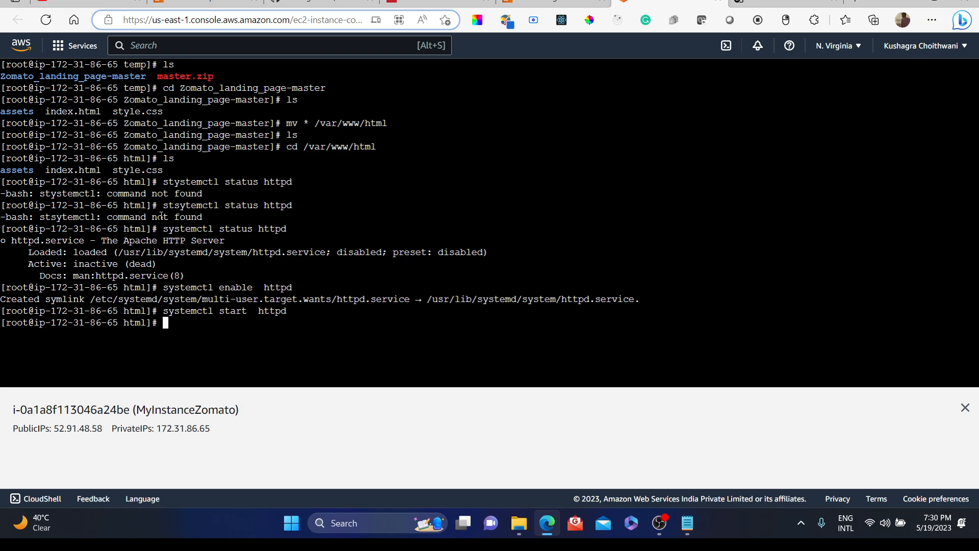
Step: Recall and rerun systemctl status httpd to check the service
key("Up")
key("Up")
key("Up")
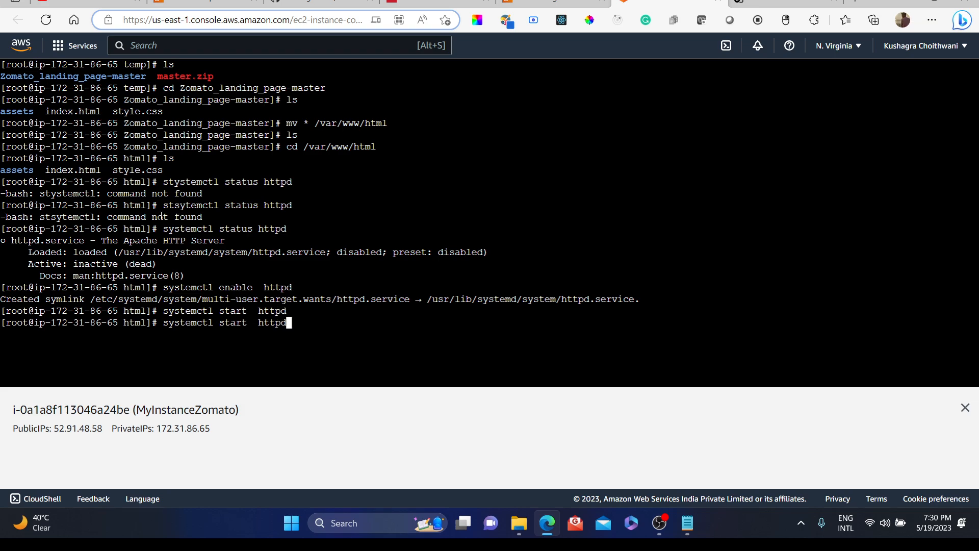
key("Return")
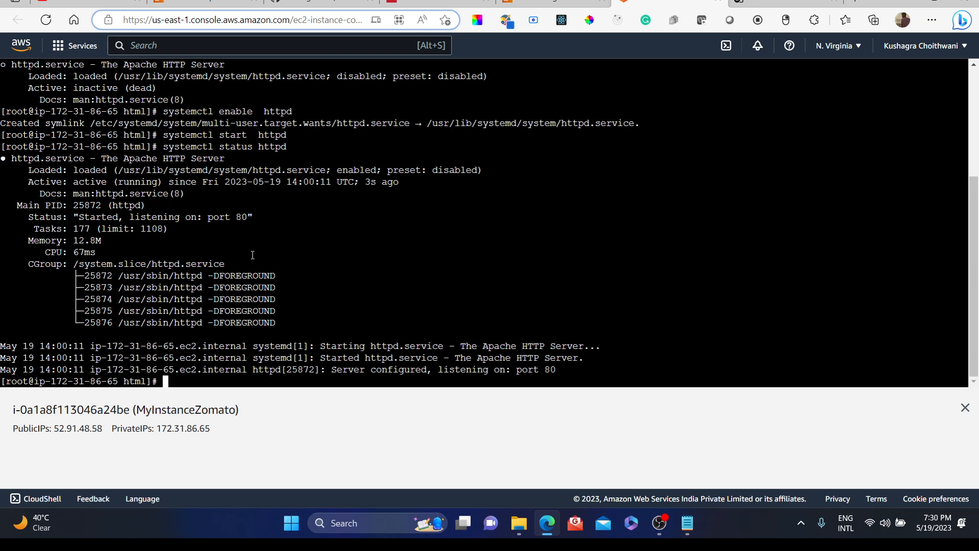
Step: Reload the 52.91.48.58 browser tab and scroll through the hosted Zomato landing page, trying its embedded video
left_click(785, 3)
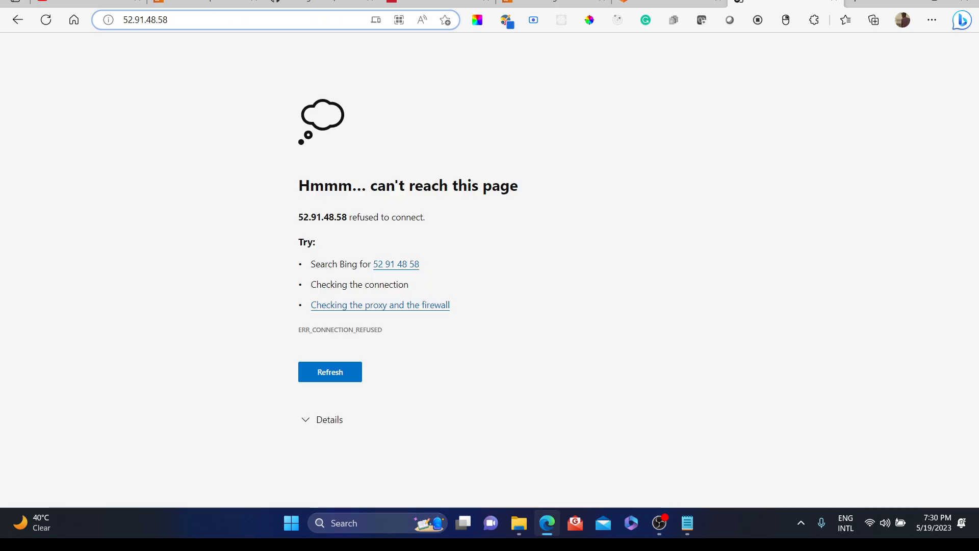
left_click(47, 24)
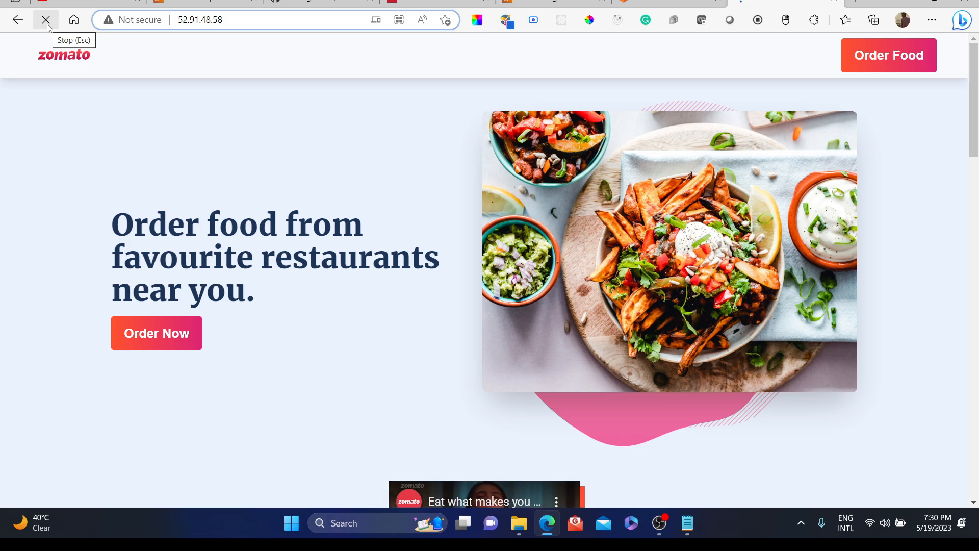
scroll(286, 181, "down", 4)
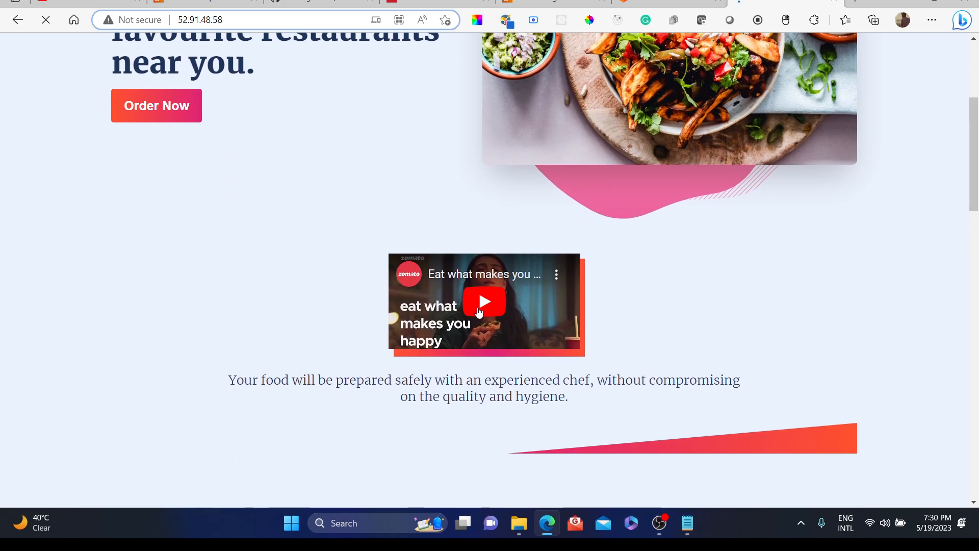
left_click(479, 316)
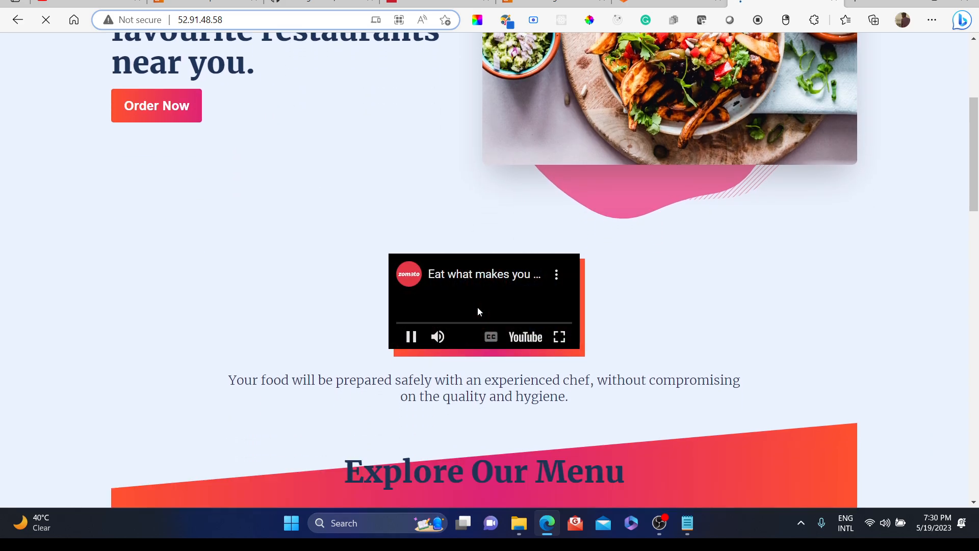
left_click(408, 333)
scroll(501, 262, "down", 10)
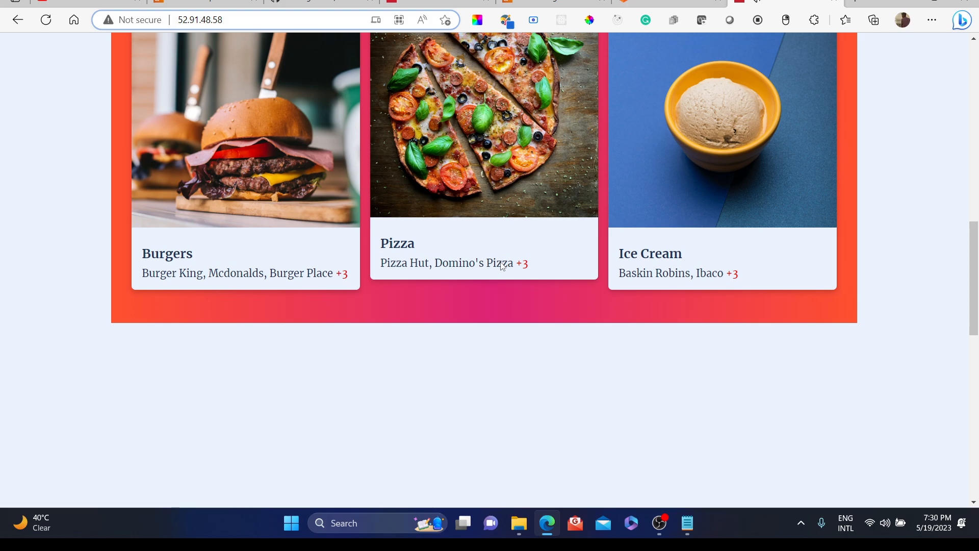
scroll(501, 262, "down", 4)
scroll(501, 266, "down", 8)
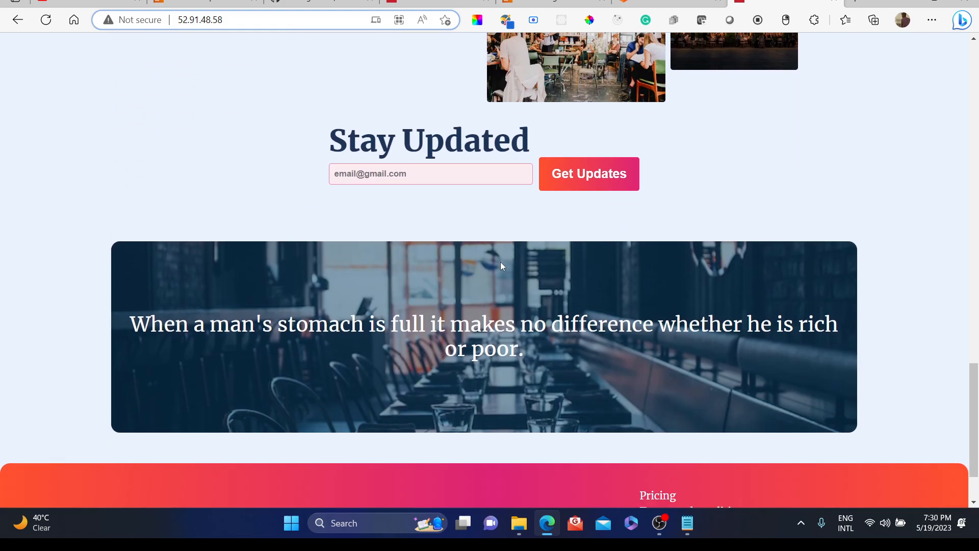
scroll(501, 265, "up", 5)
scroll(501, 265, "up", 7)
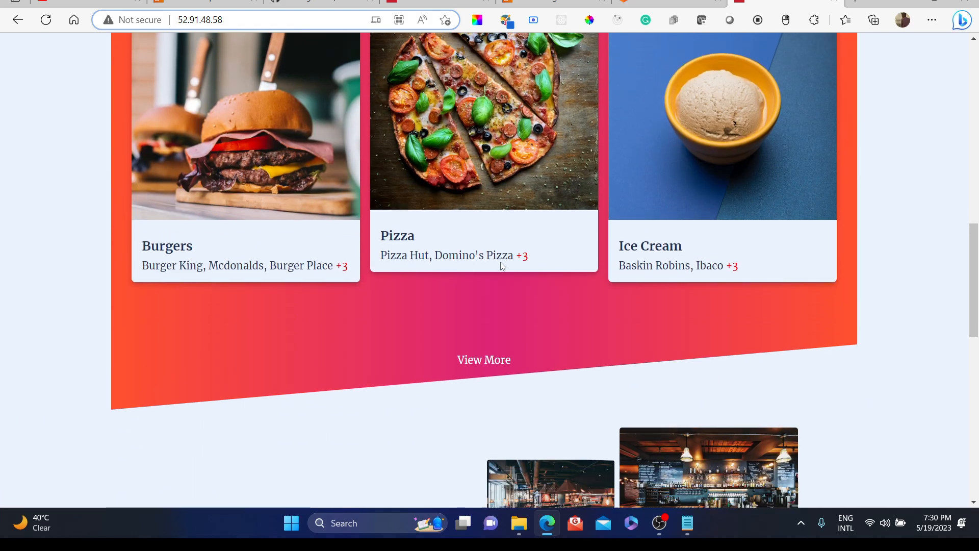
scroll(477, 241, "down", 2)
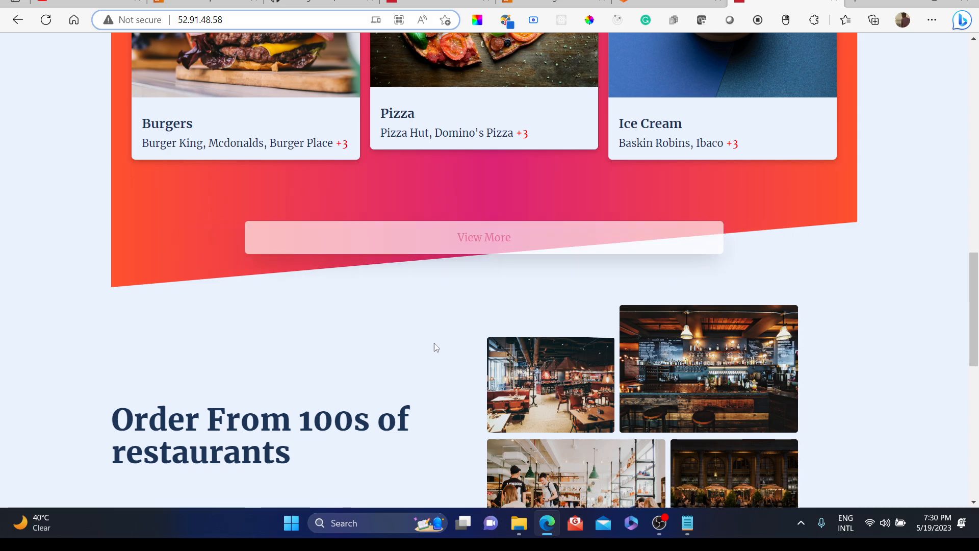
scroll(500, 402, "up", 10)
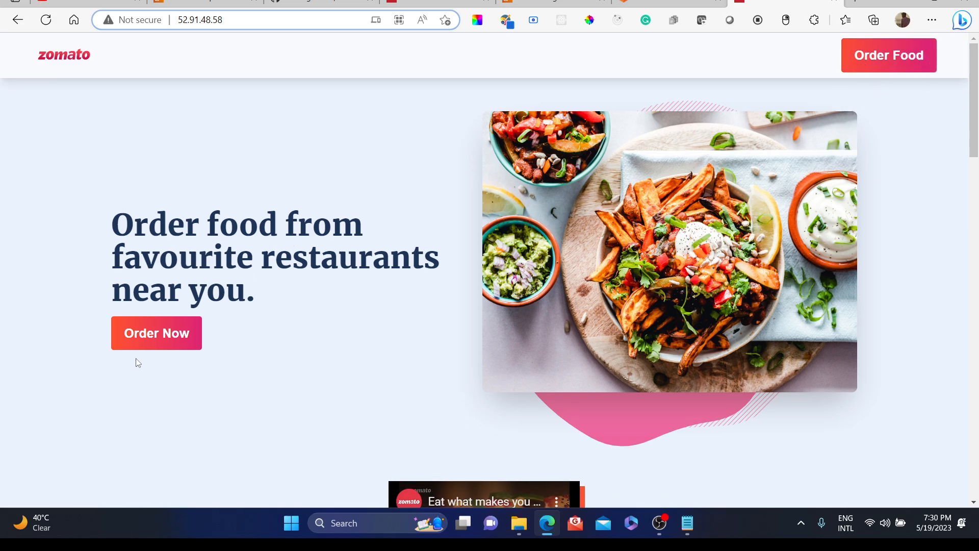
scroll(328, 335, "down", 15)
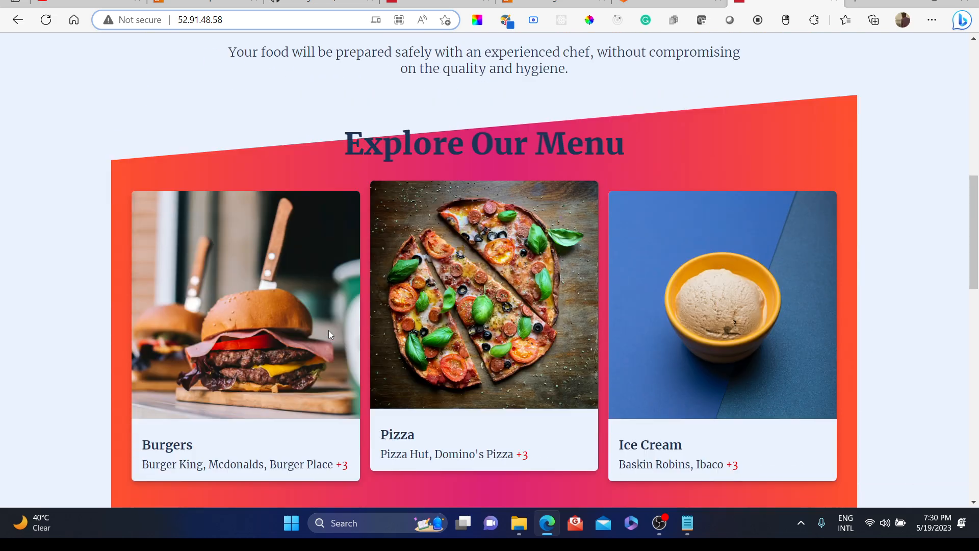
scroll(329, 334, "up", 15)
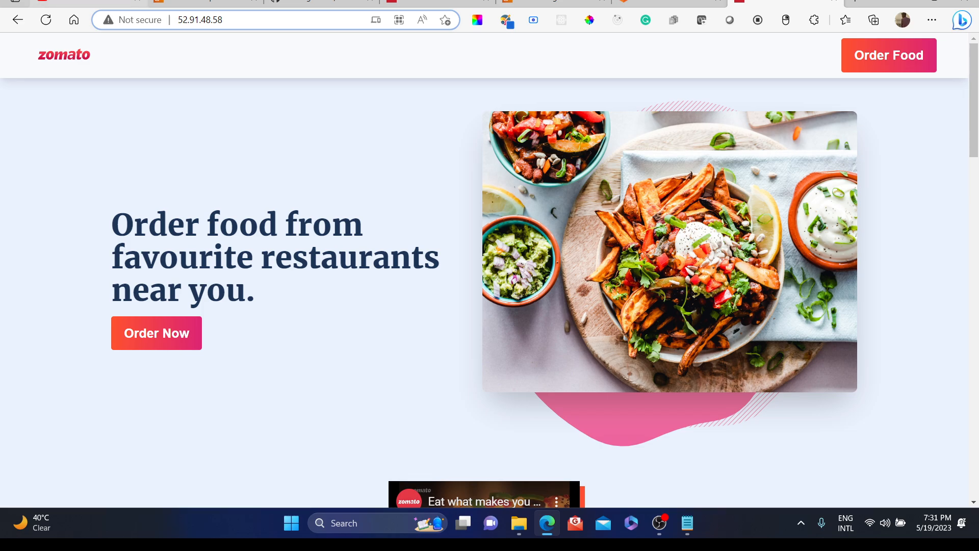
Step: Switch to the EC2 Management Console window
left_click(89, 2)
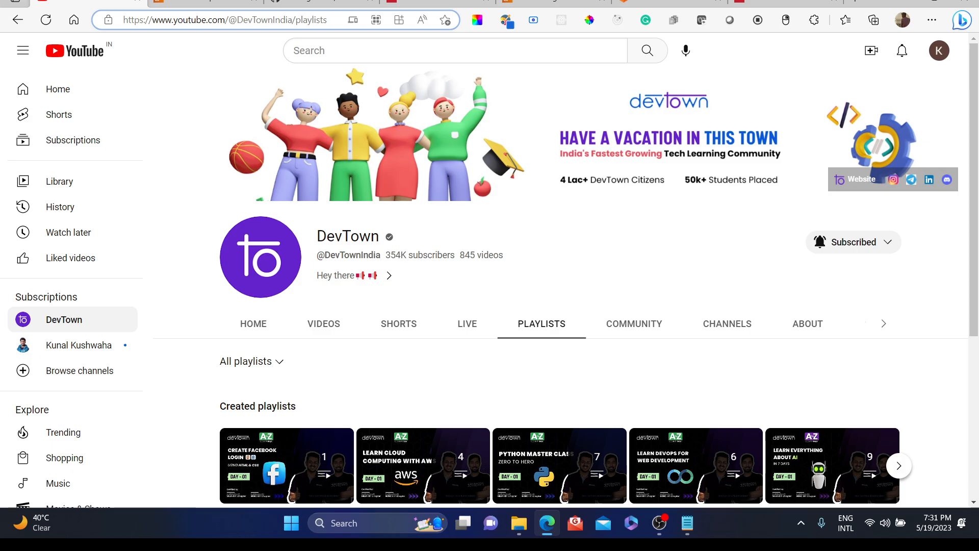
key("alt+Tab")
key("alt+Tab")
key("alt+Tab")
key("alt+Tab")
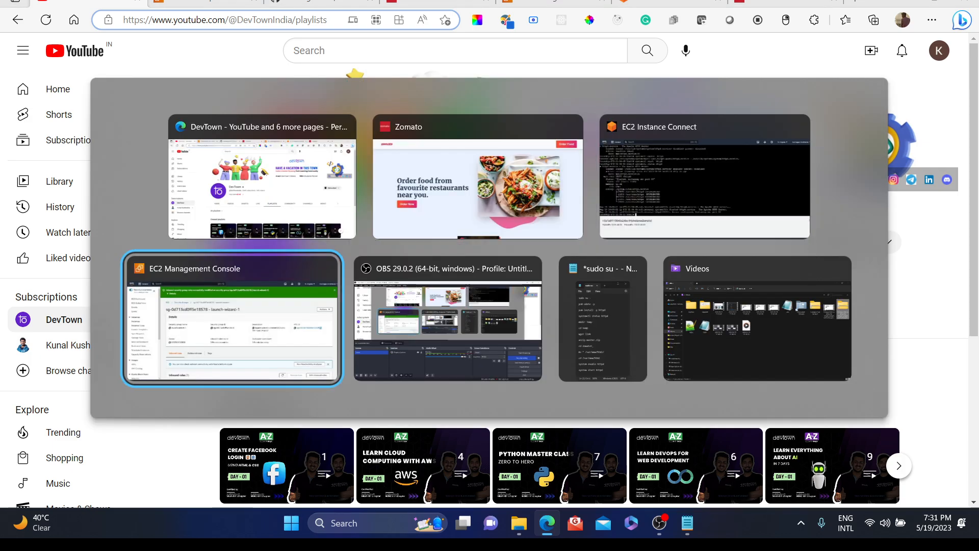